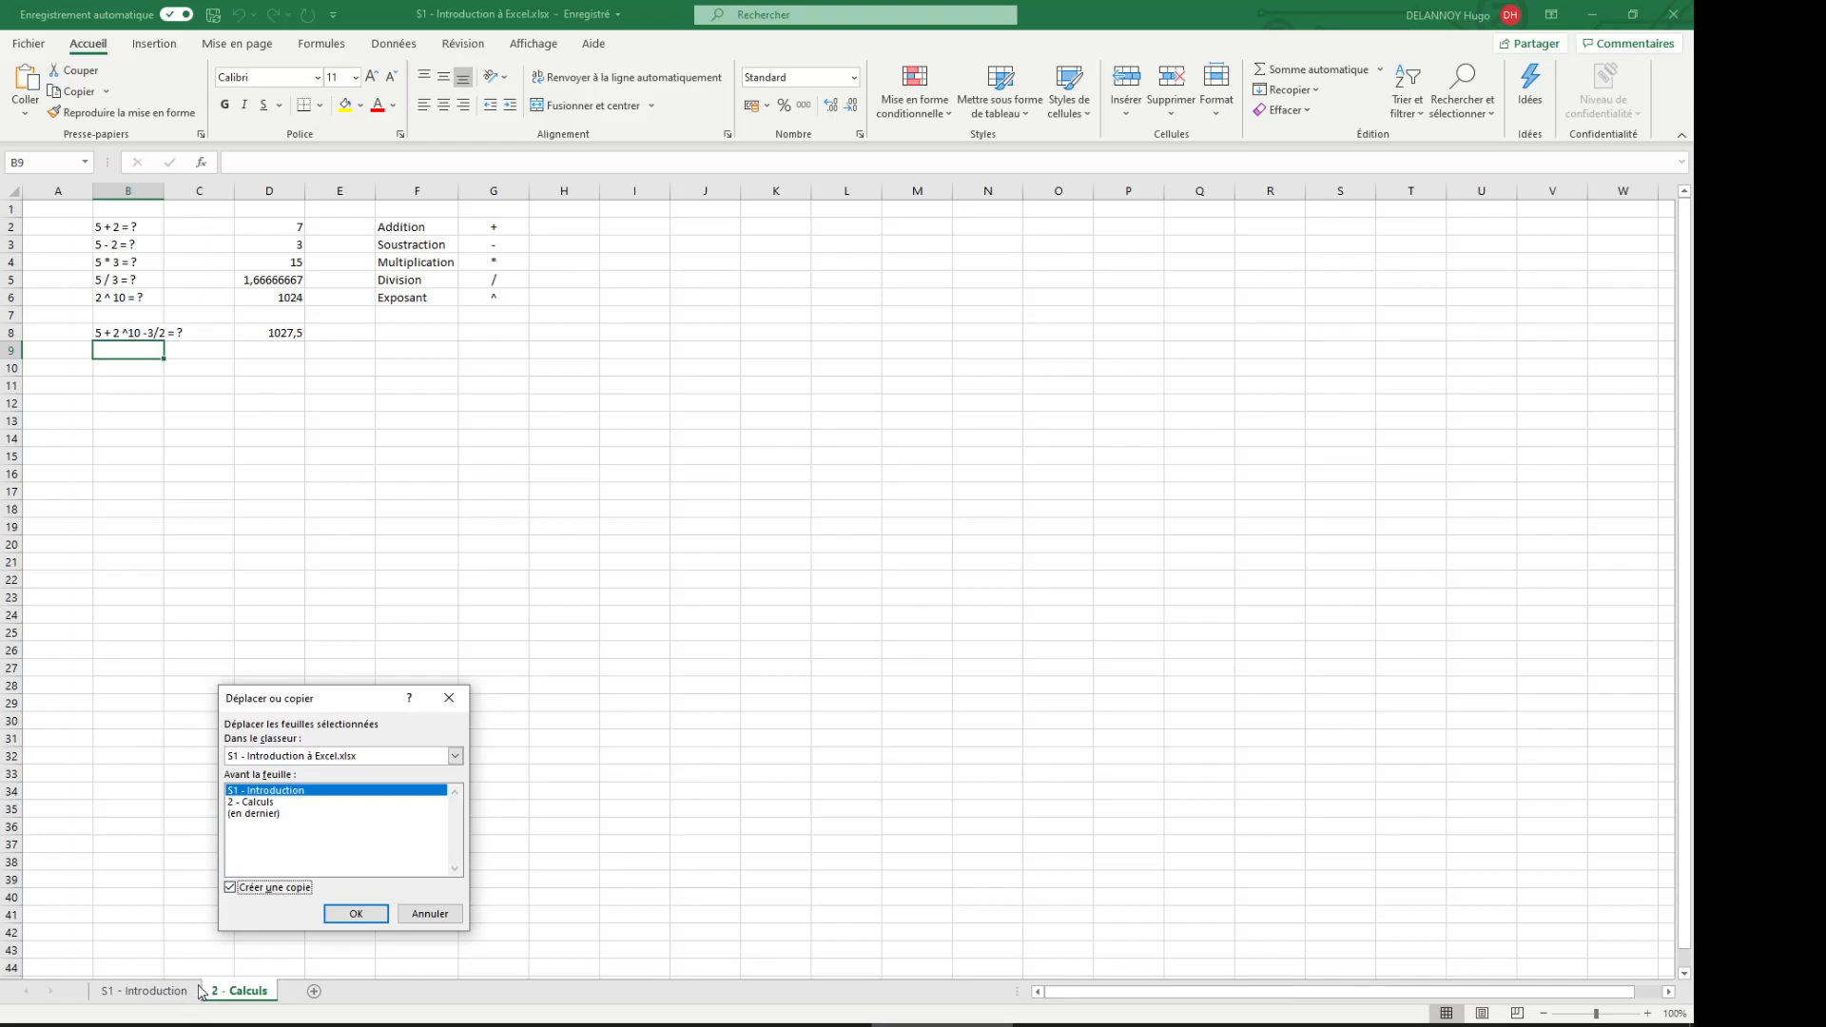
# Step: Create a copy of the 2 - Calculs sheet in the same workbook, placed before the S1 - Introduction sheet
pyautogui.click(276, 815)
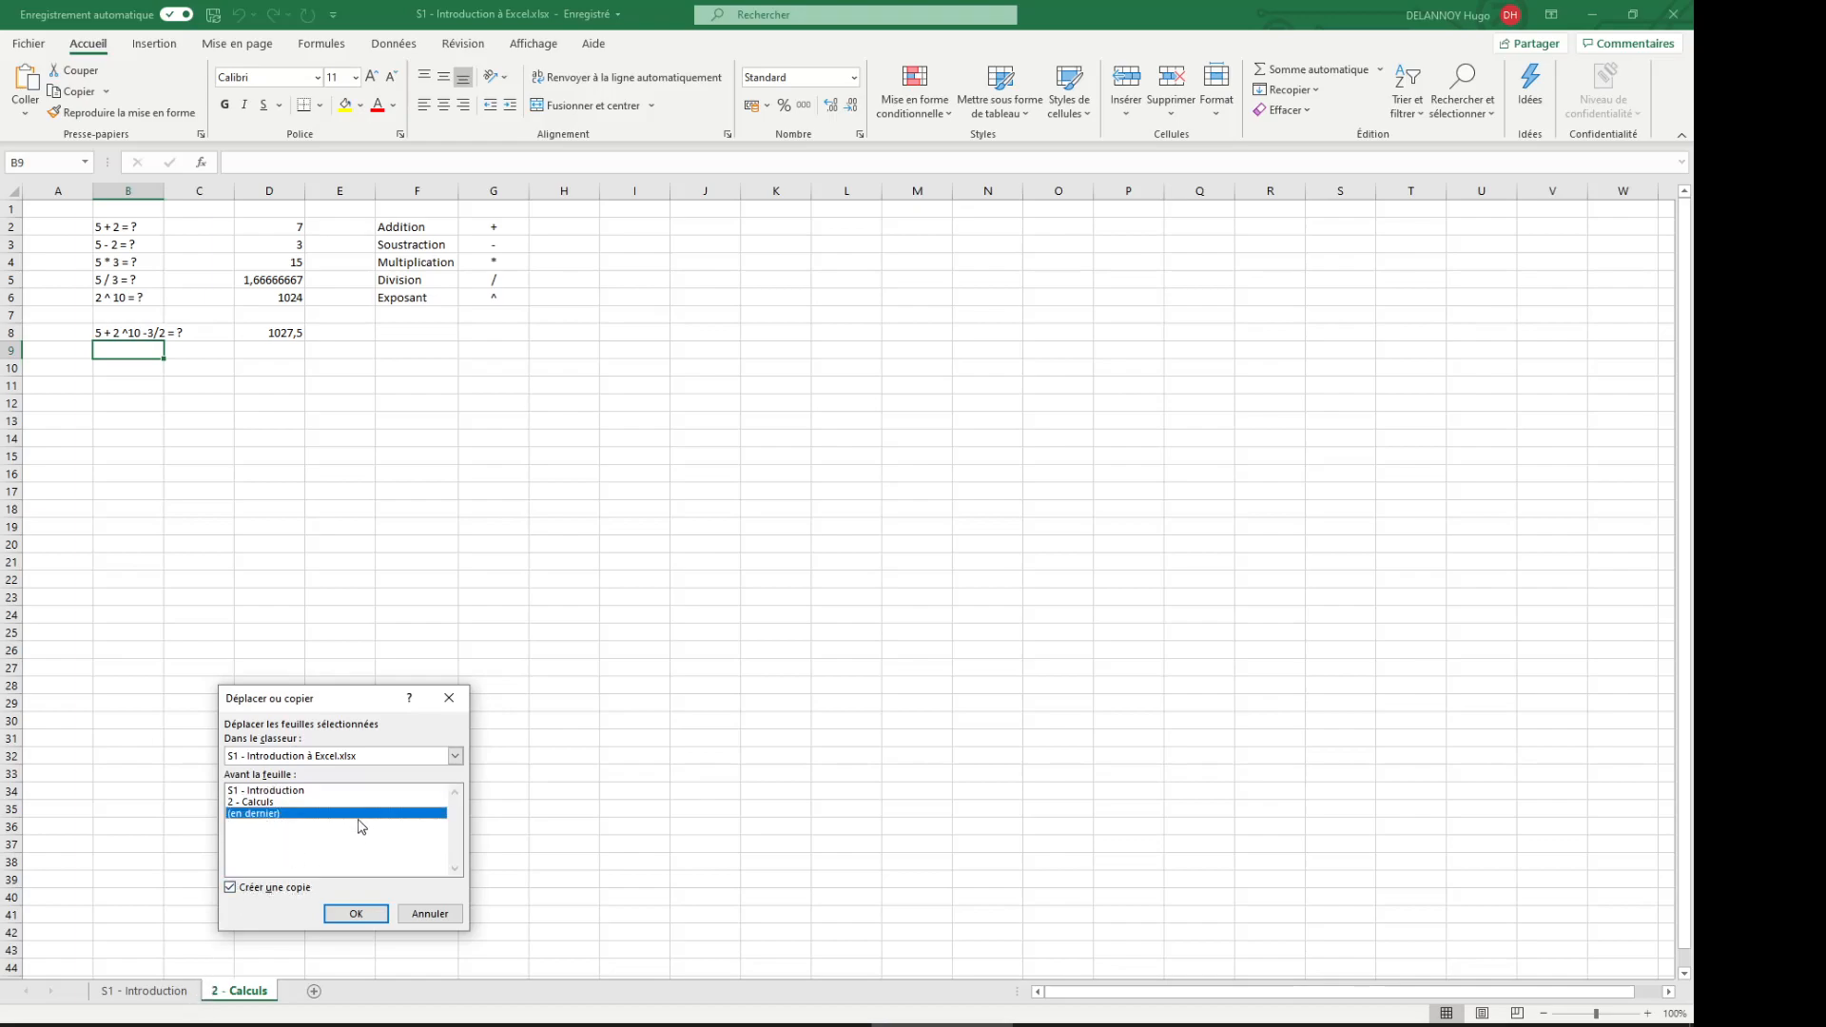
pyautogui.click(455, 757)
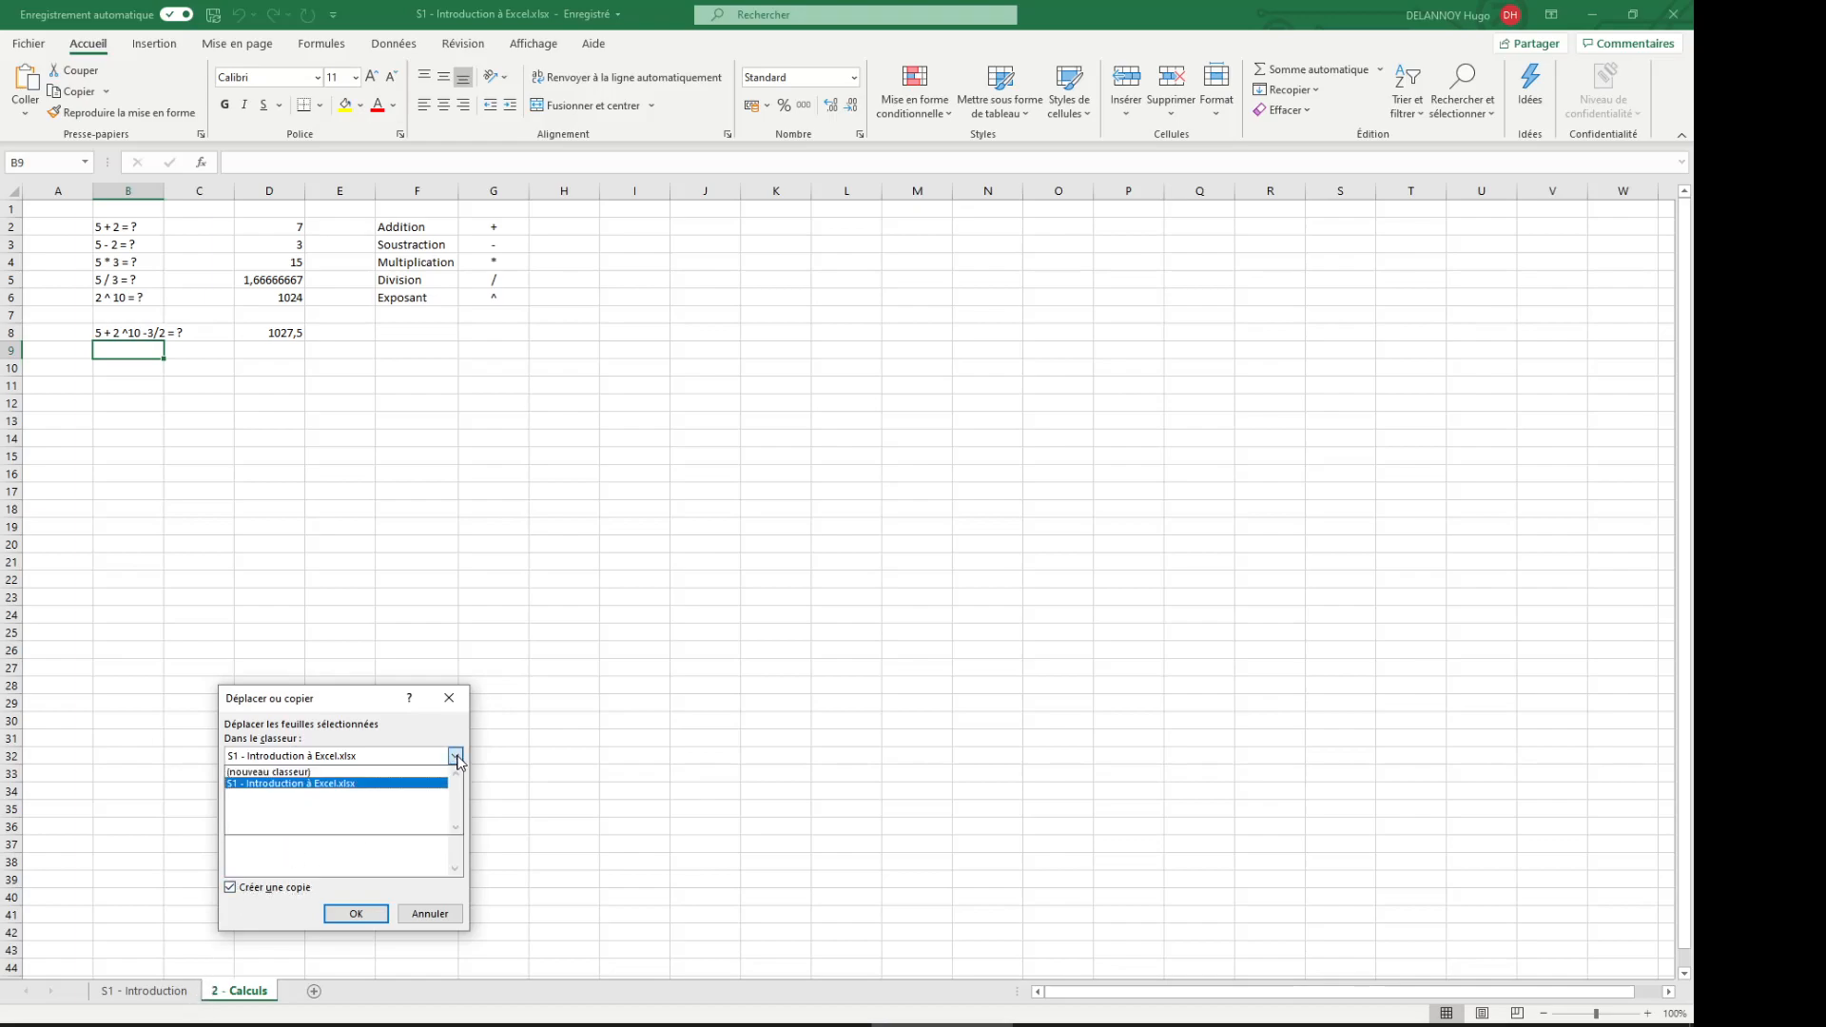
pyautogui.click(289, 781)
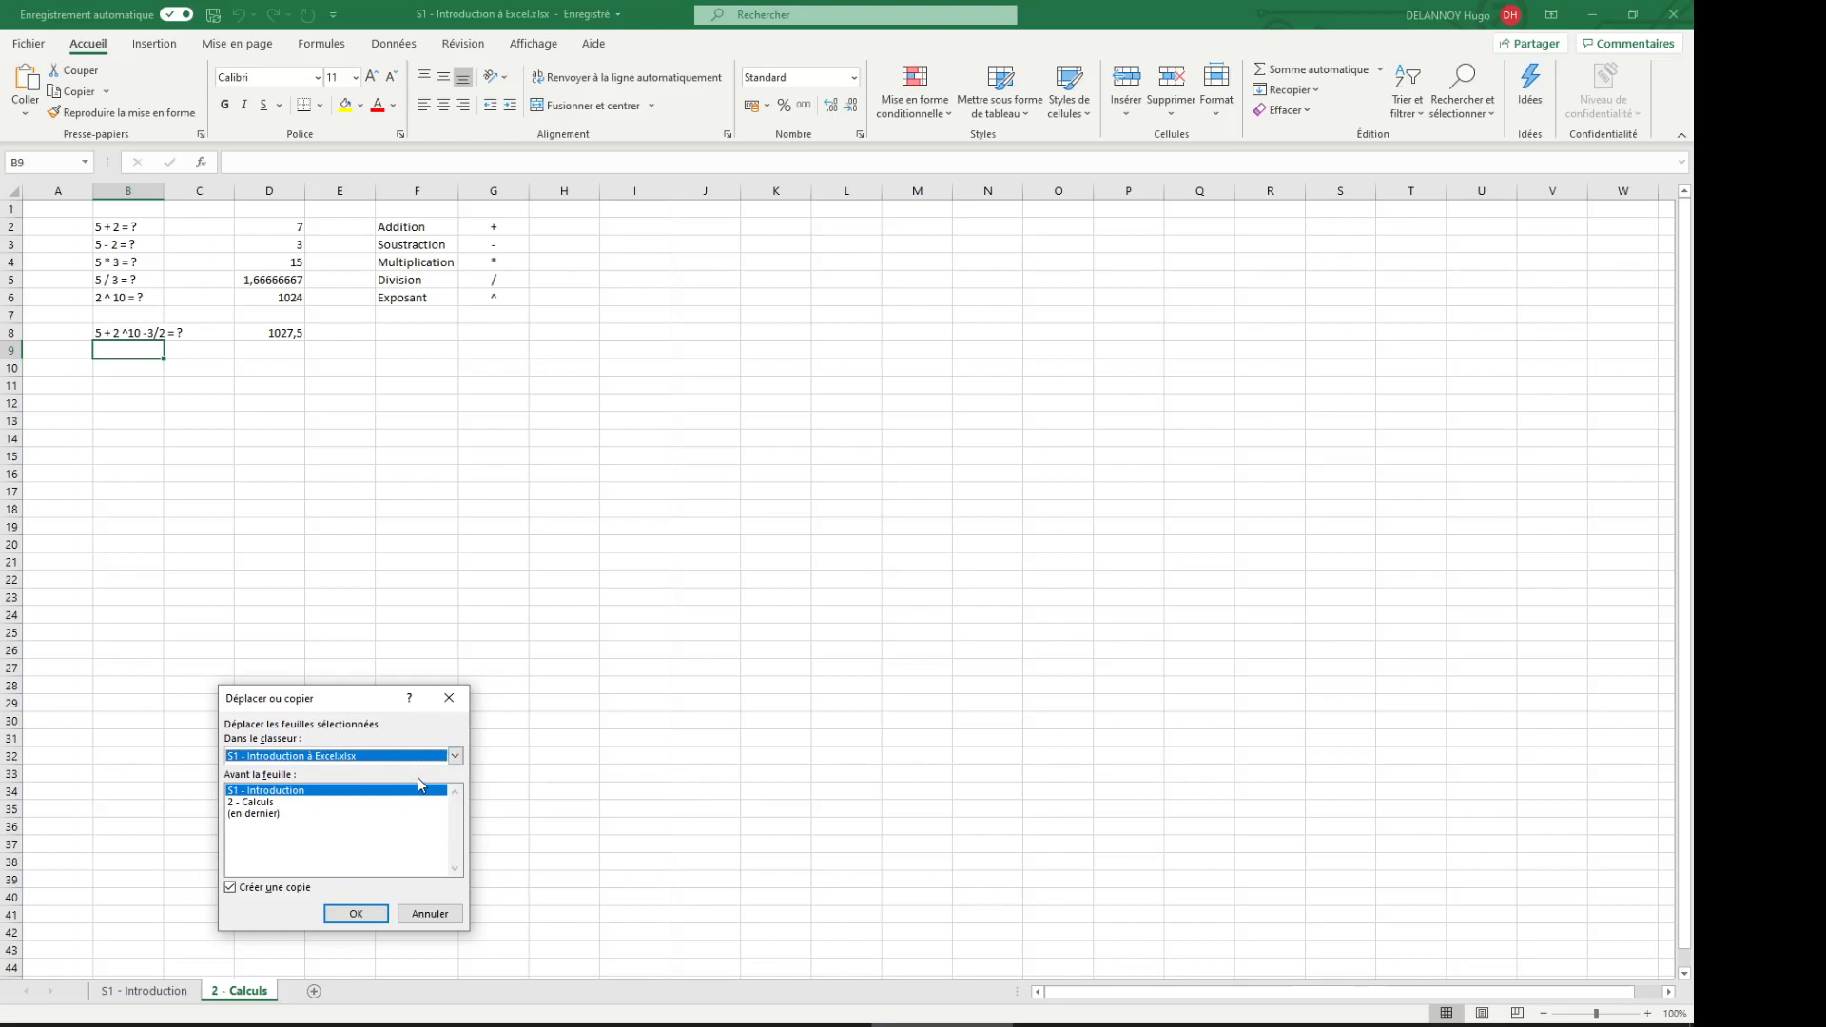
pyautogui.click(369, 919)
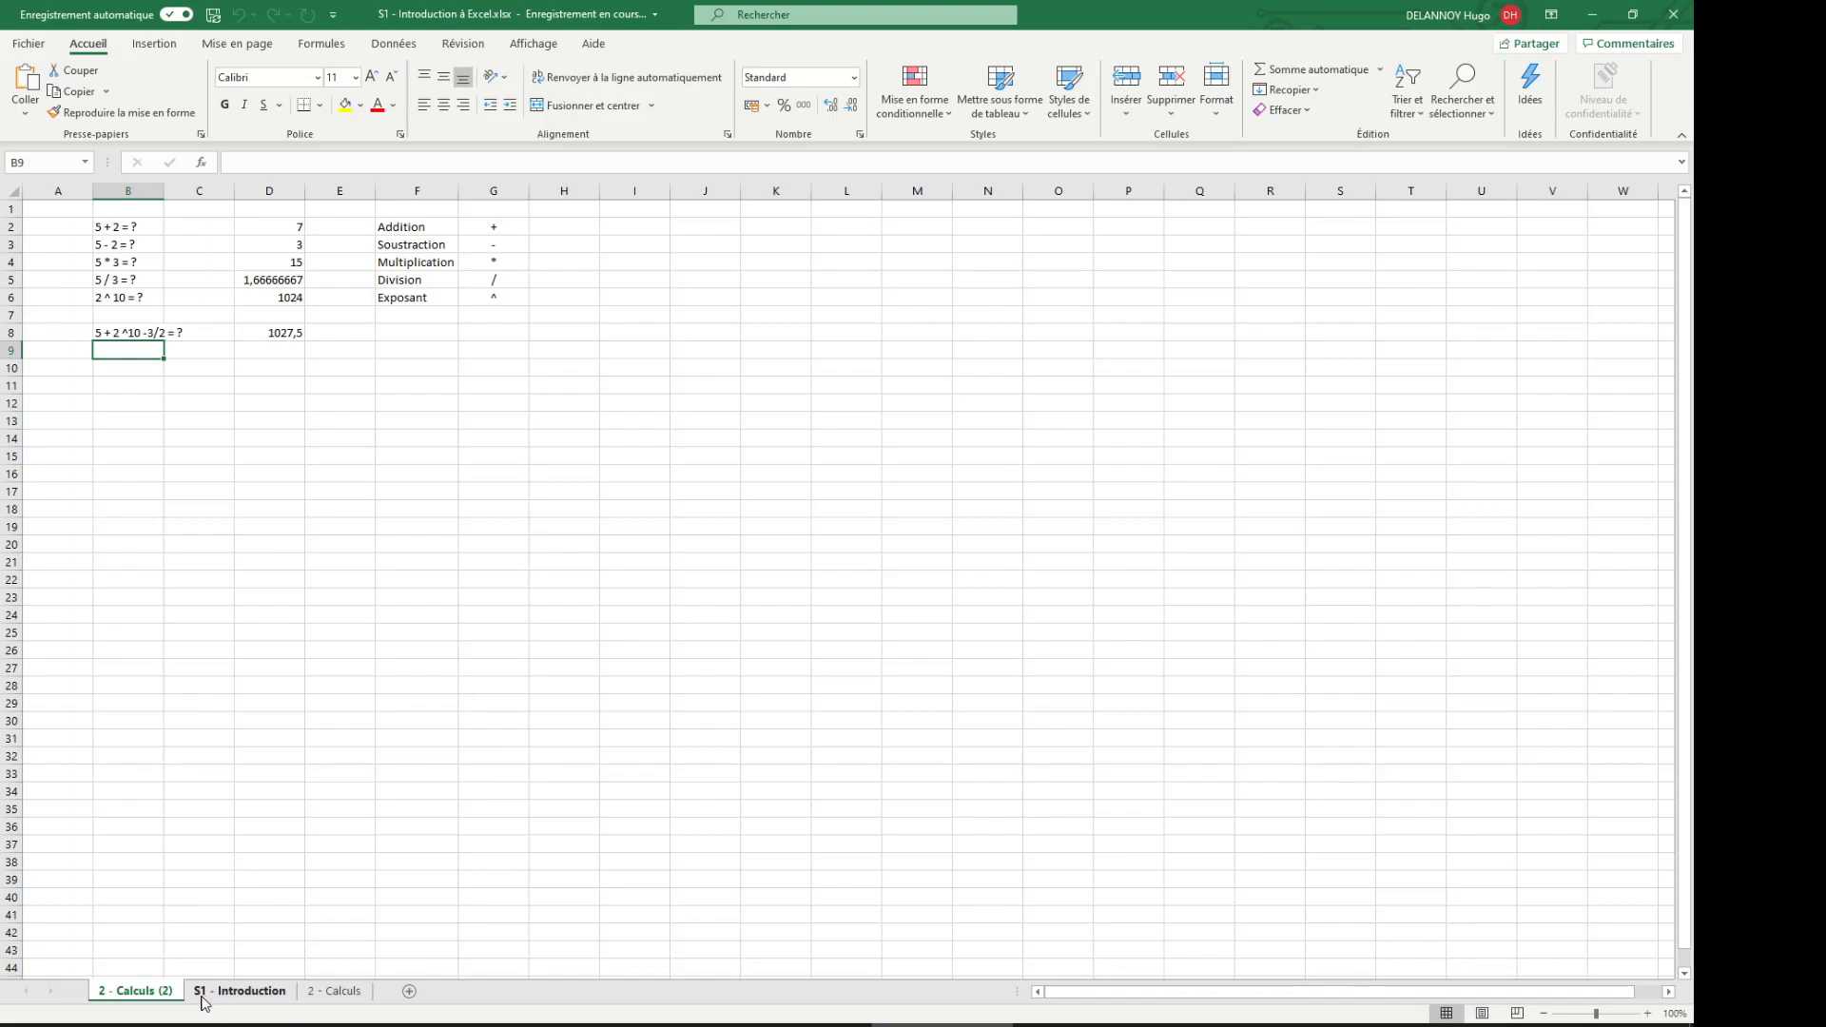
# Step: Move the copied sheet 2 - Calculs (2) to the end of the workbook, after 2 - Calculs
pyautogui.moveTo(157, 997); pyautogui.dragTo(387, 1006)
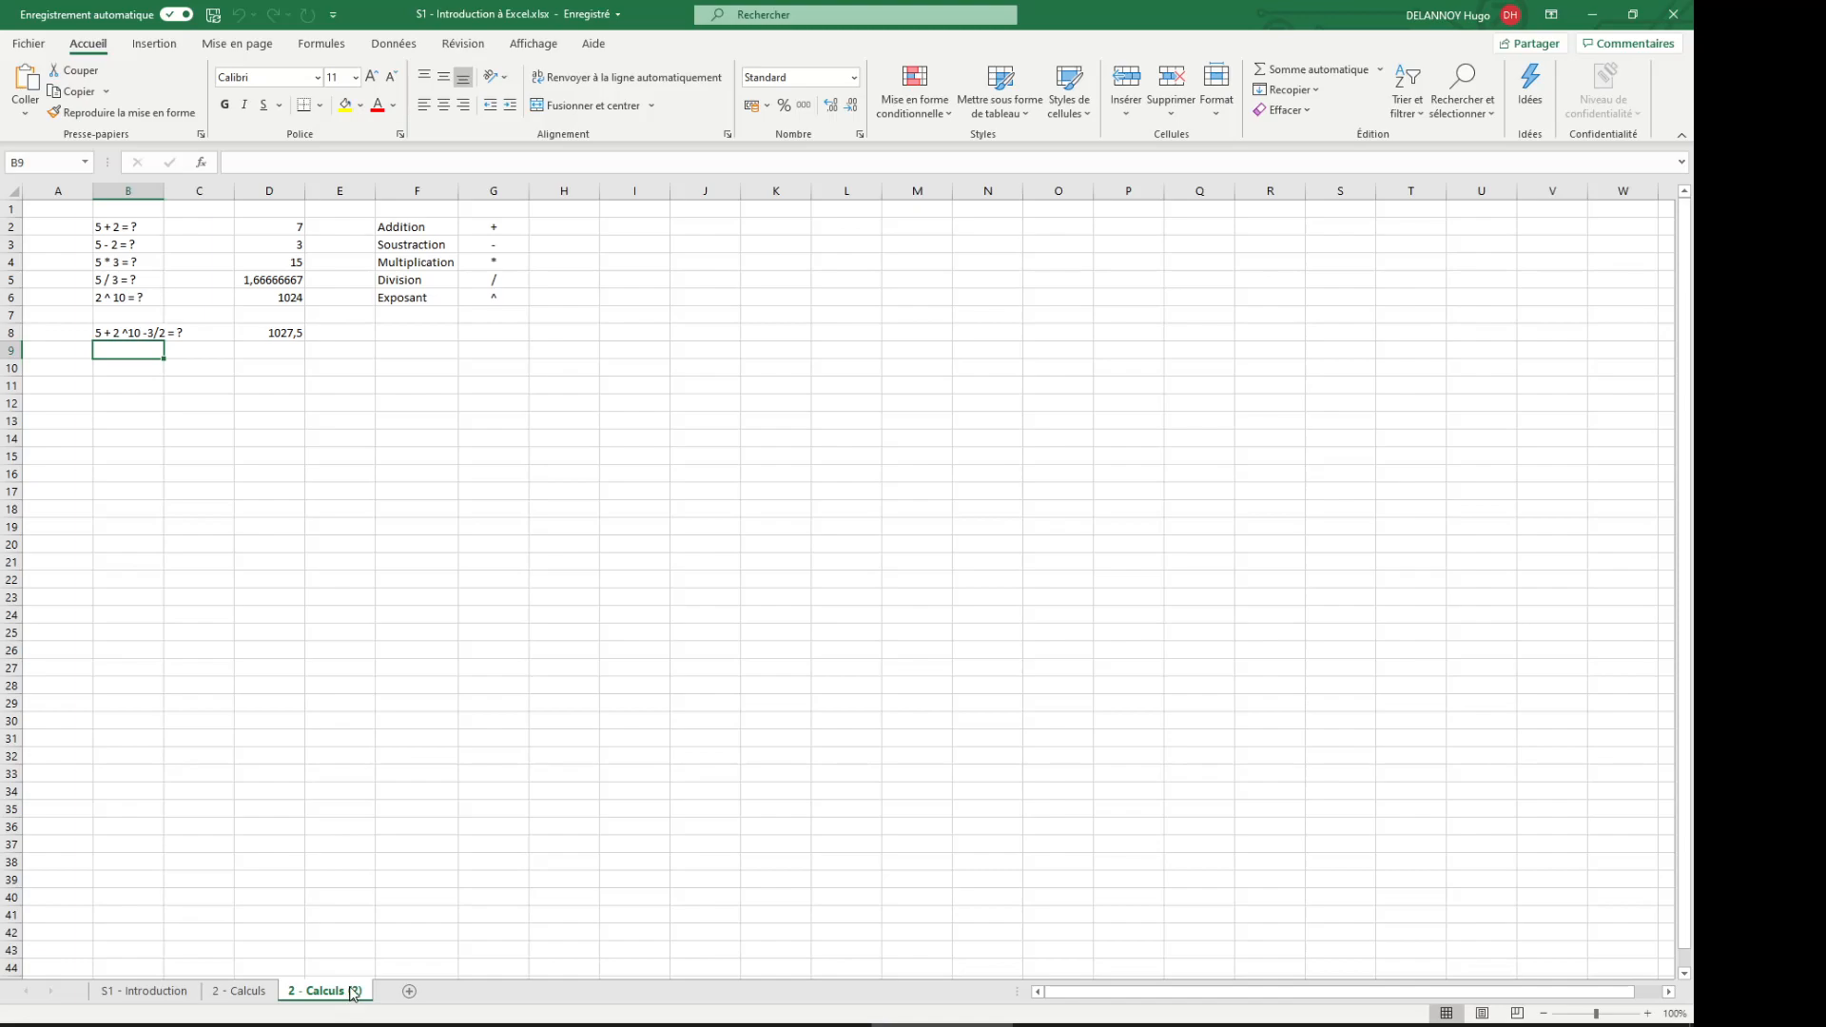
pyautogui.moveTo(355, 994); pyautogui.dragTo(114, 991)
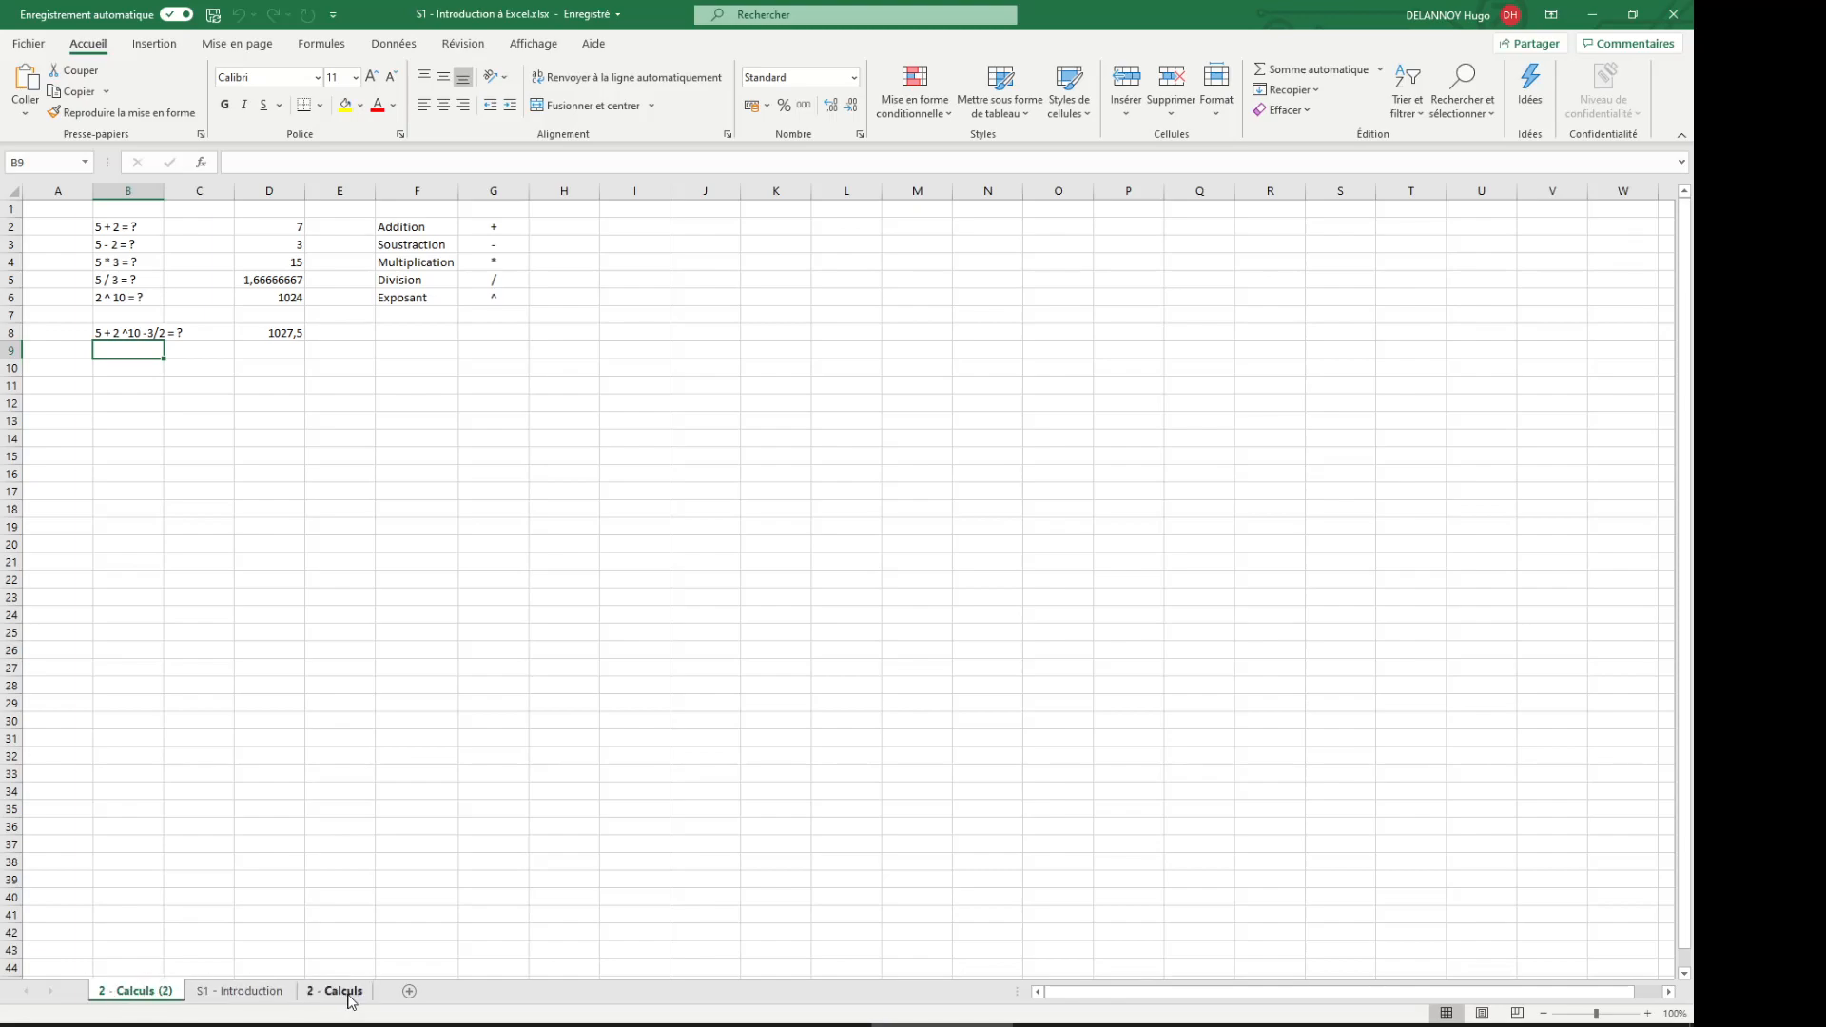
pyautogui.moveTo(143, 993)
pyautogui.mouseDown()
pyautogui.moveTo(91, 964)
pyautogui.moveTo(98, 995)
pyautogui.moveTo(379, 995)
pyautogui.mouseUp()
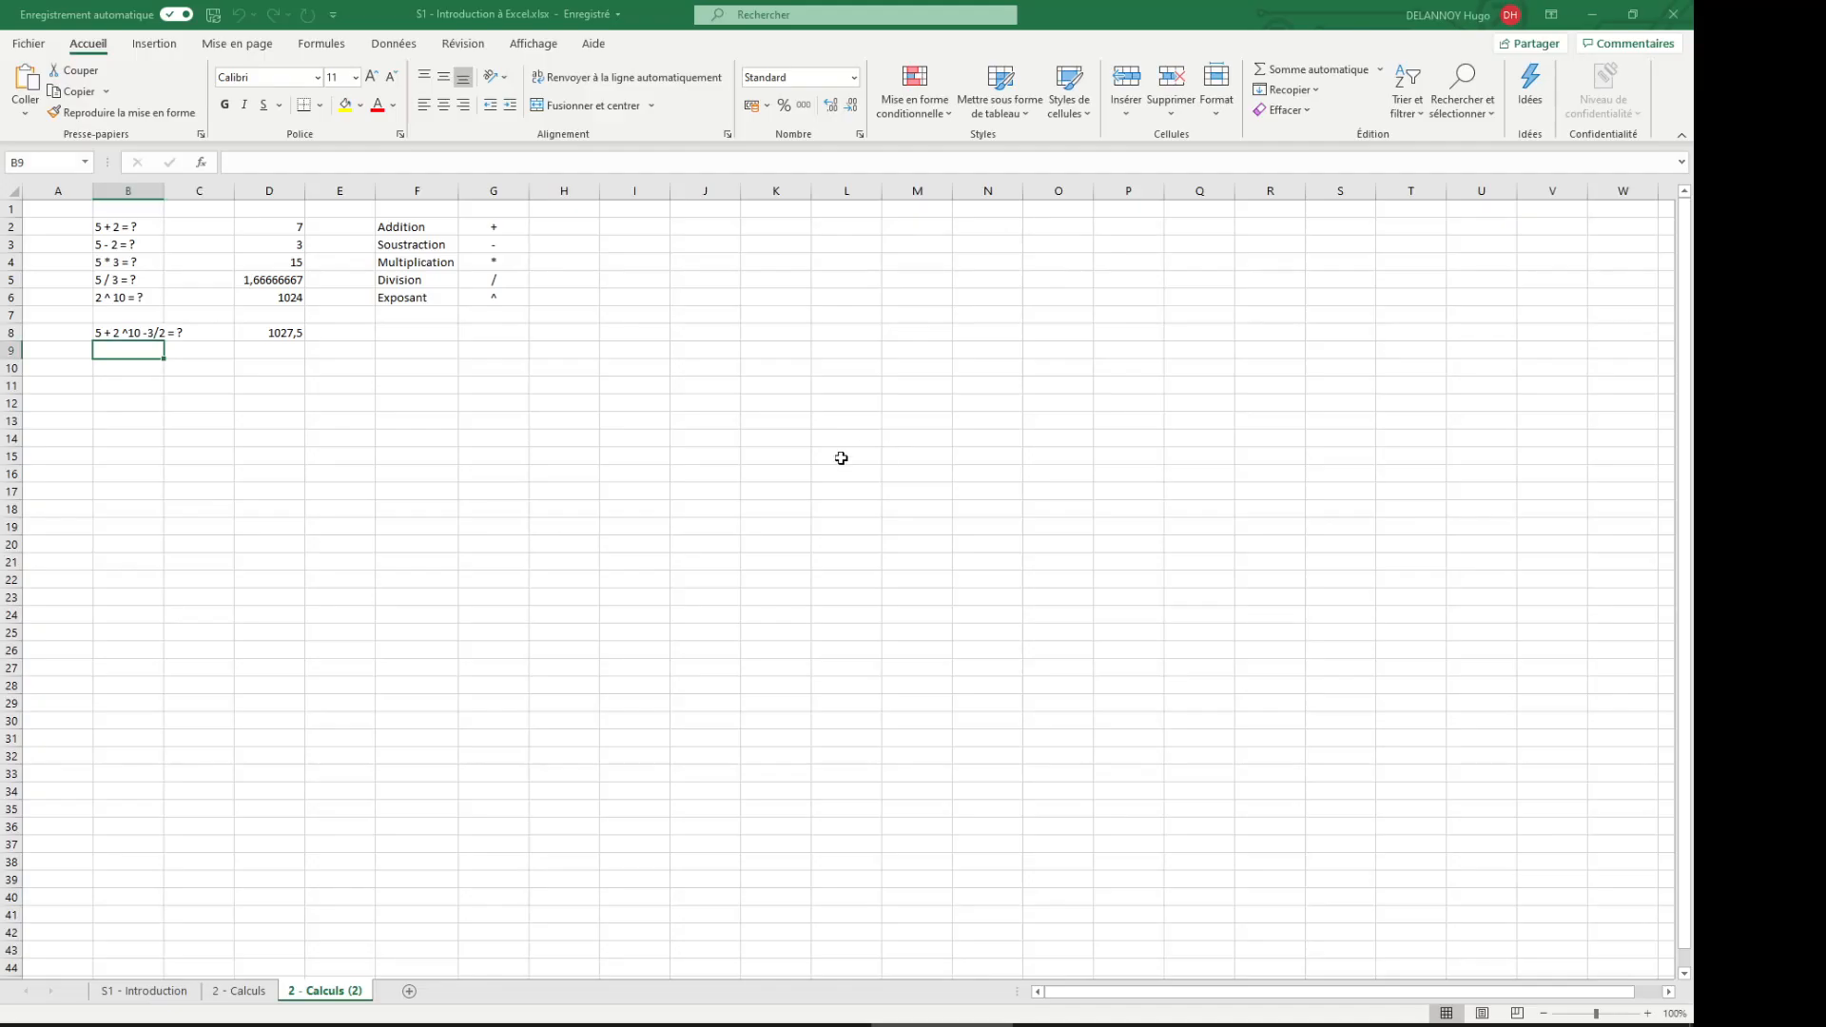
# Step: Rename the copied sheet 2 - Calculs (2) as 2 - Références
pyautogui.rightClick(331, 991)
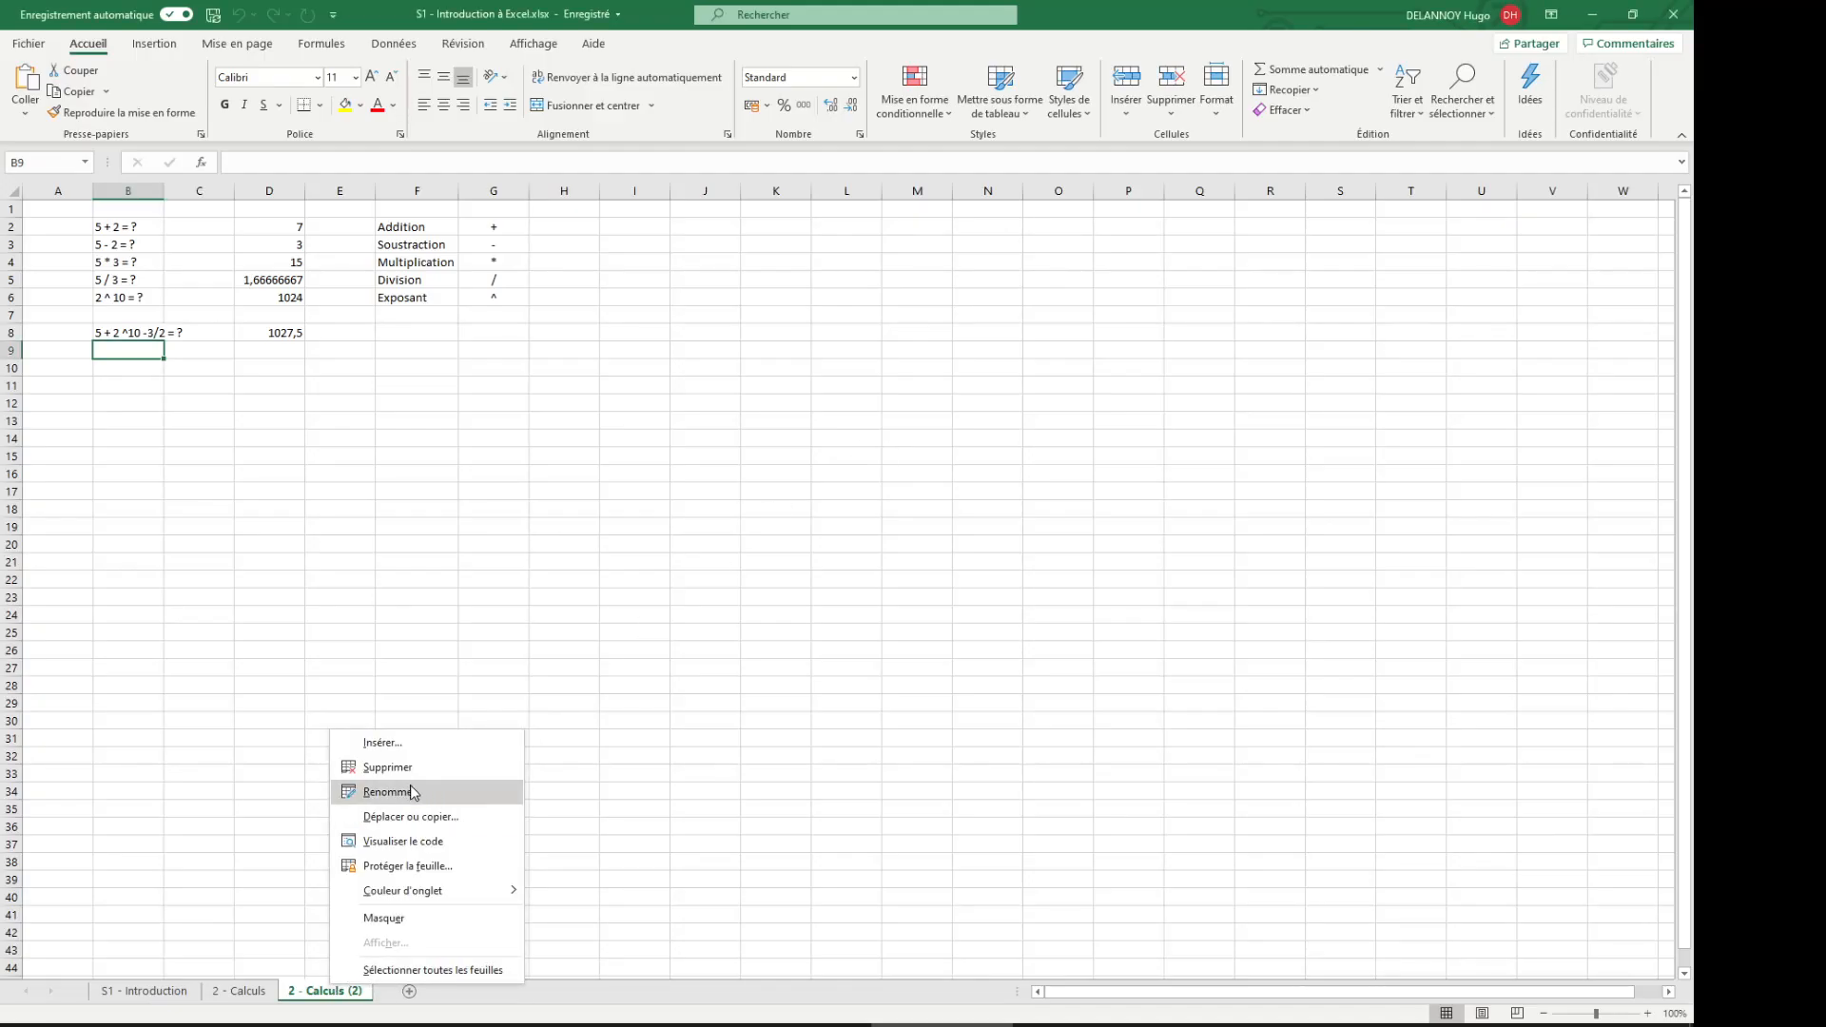
pyautogui.click(413, 793)
pyautogui.moveTo(306, 991); pyautogui.dragTo(437, 988)
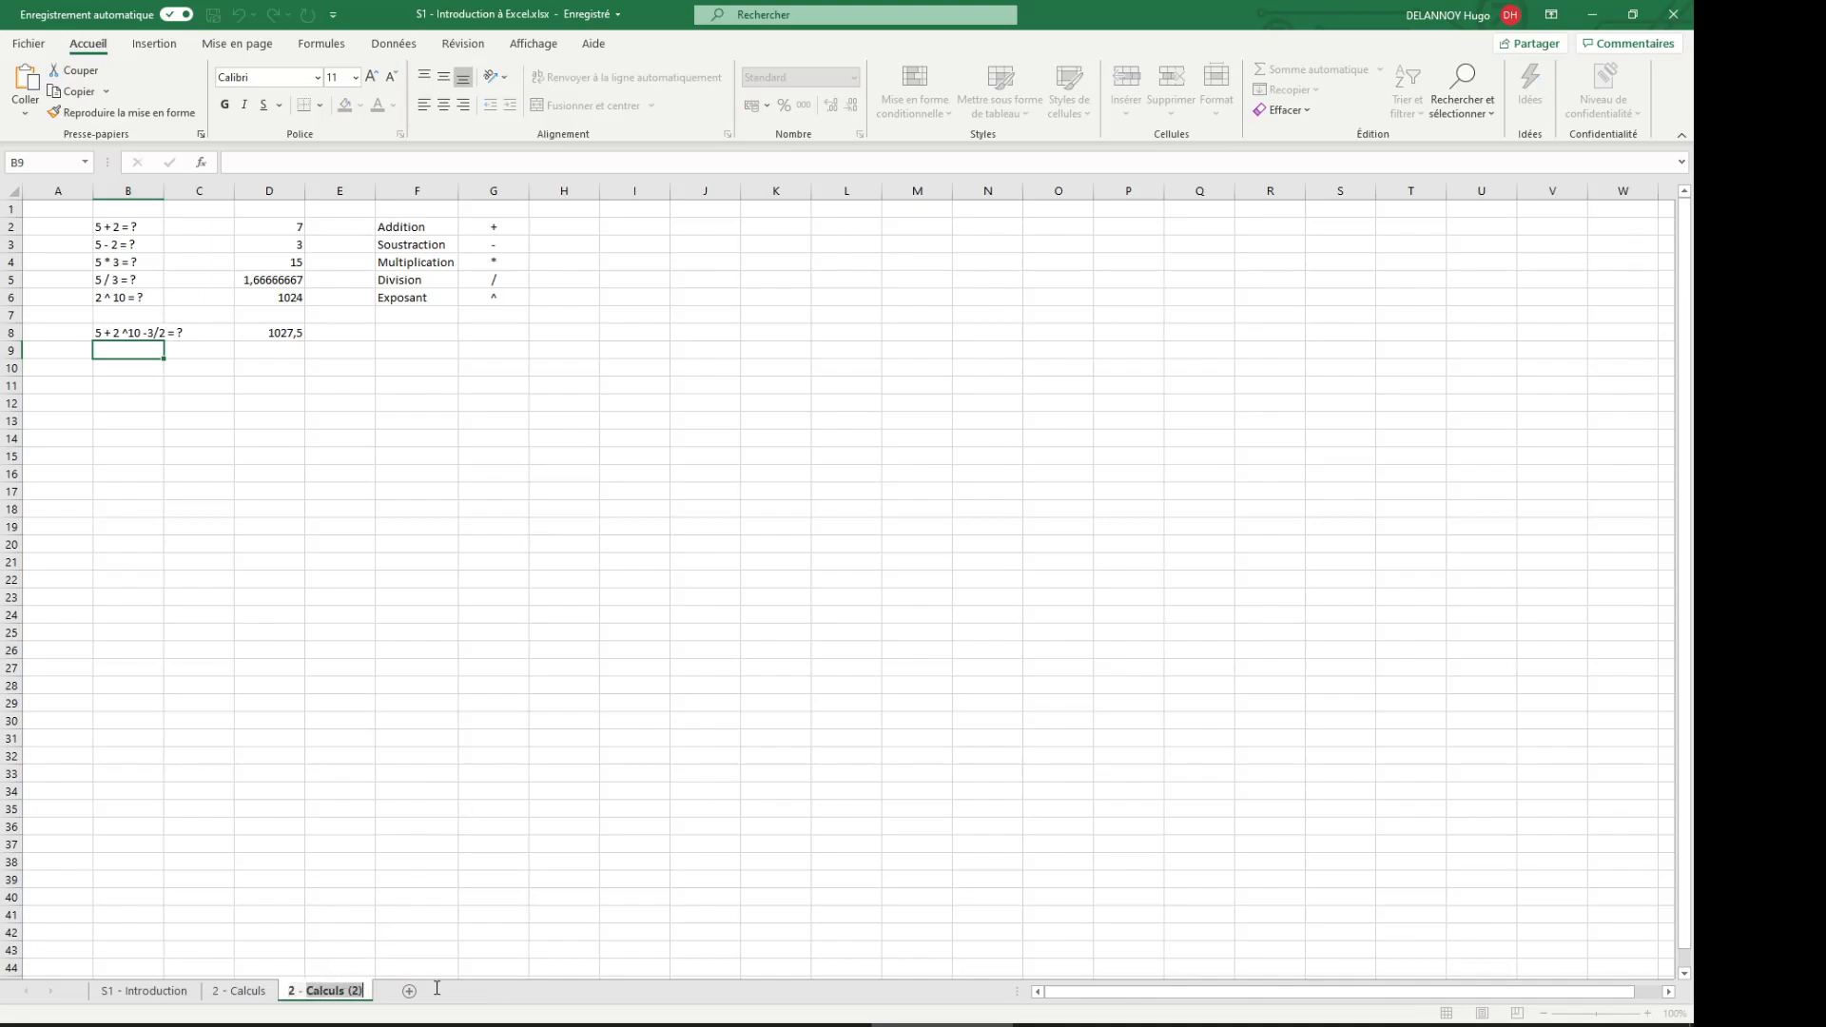
pyautogui.write('Références')
pyautogui.press('Return')
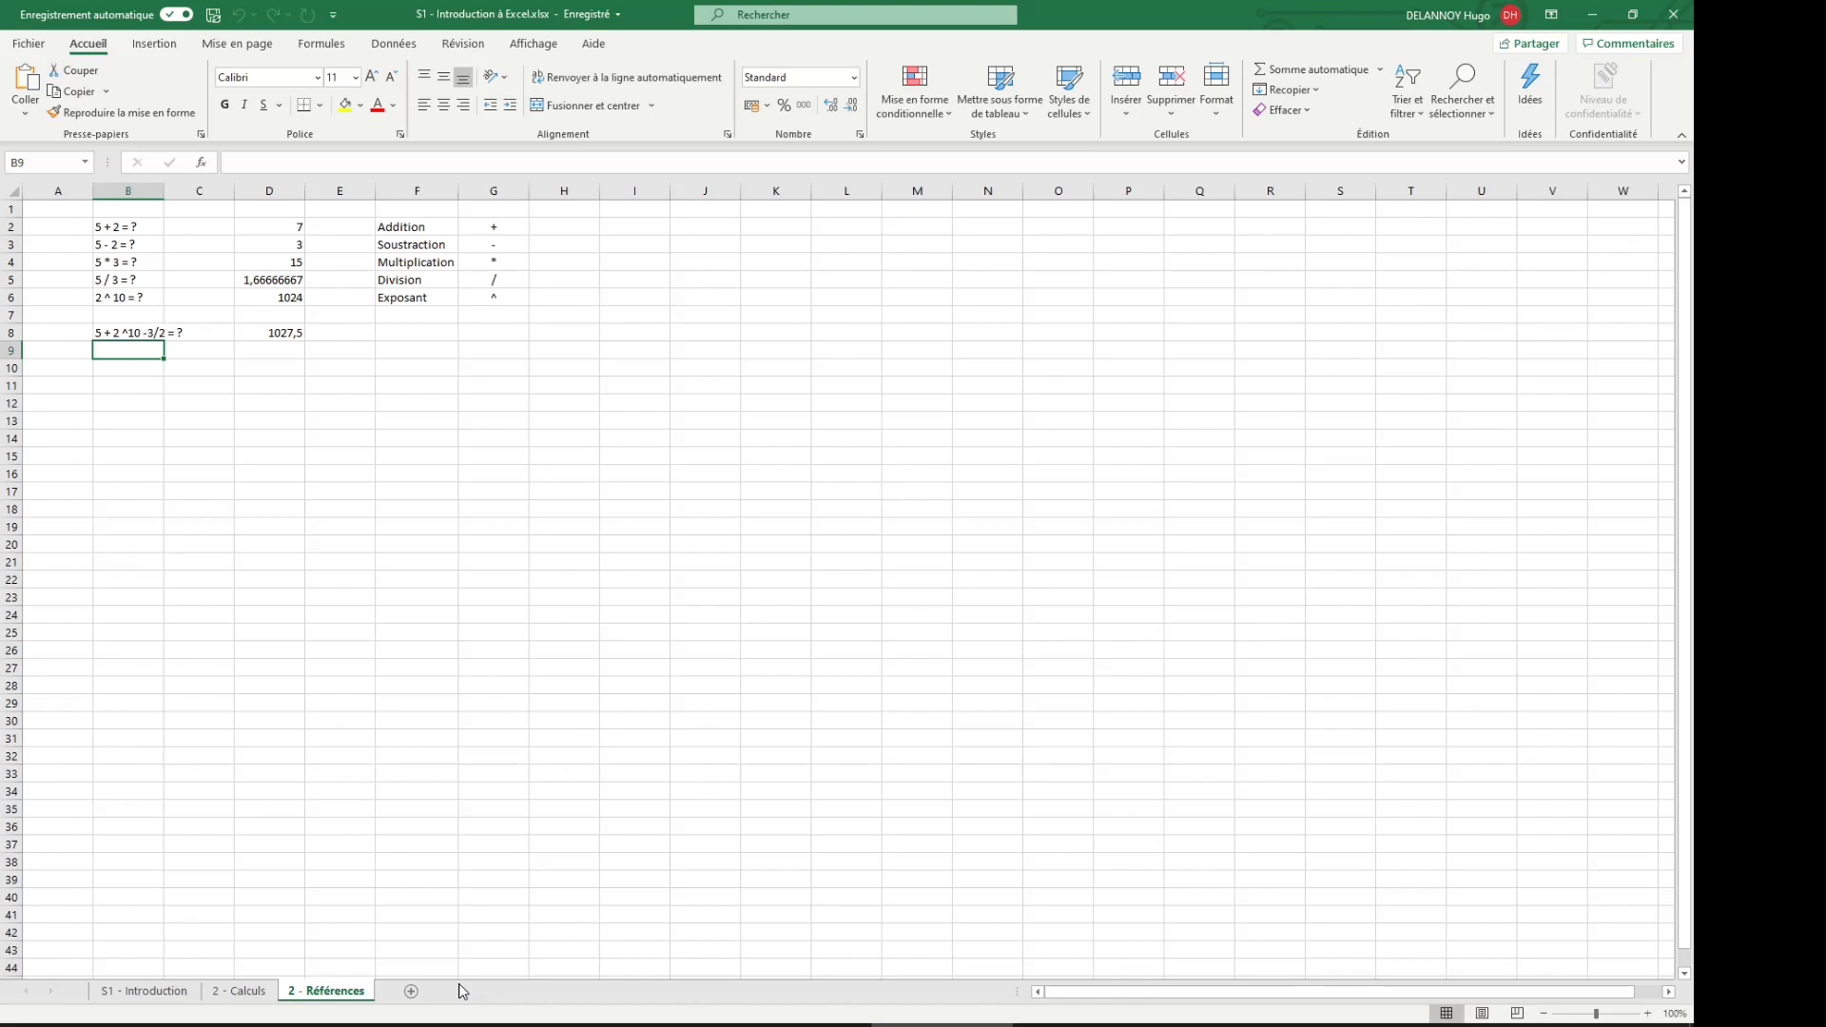
# Step: Check the names of the two earlier sheets and renumber the copied sheet as 3 - Références
pyautogui.click(148, 991)
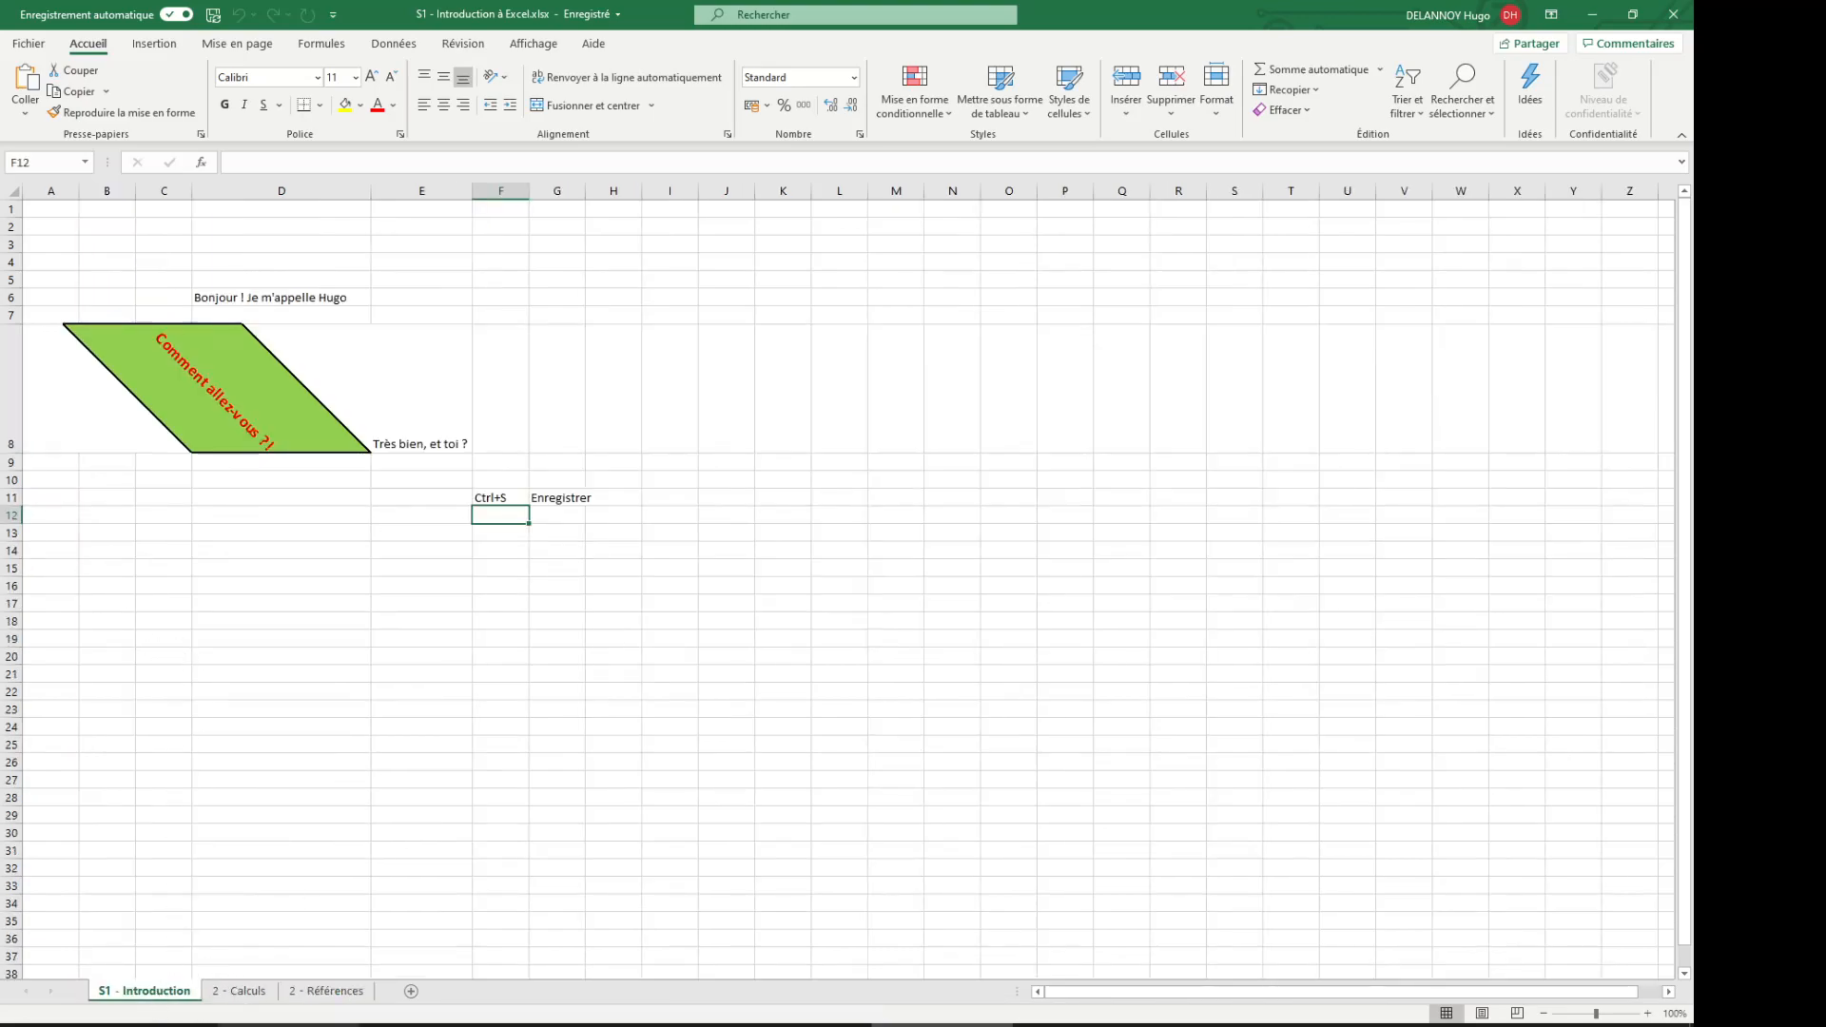
pyautogui.click(239, 991)
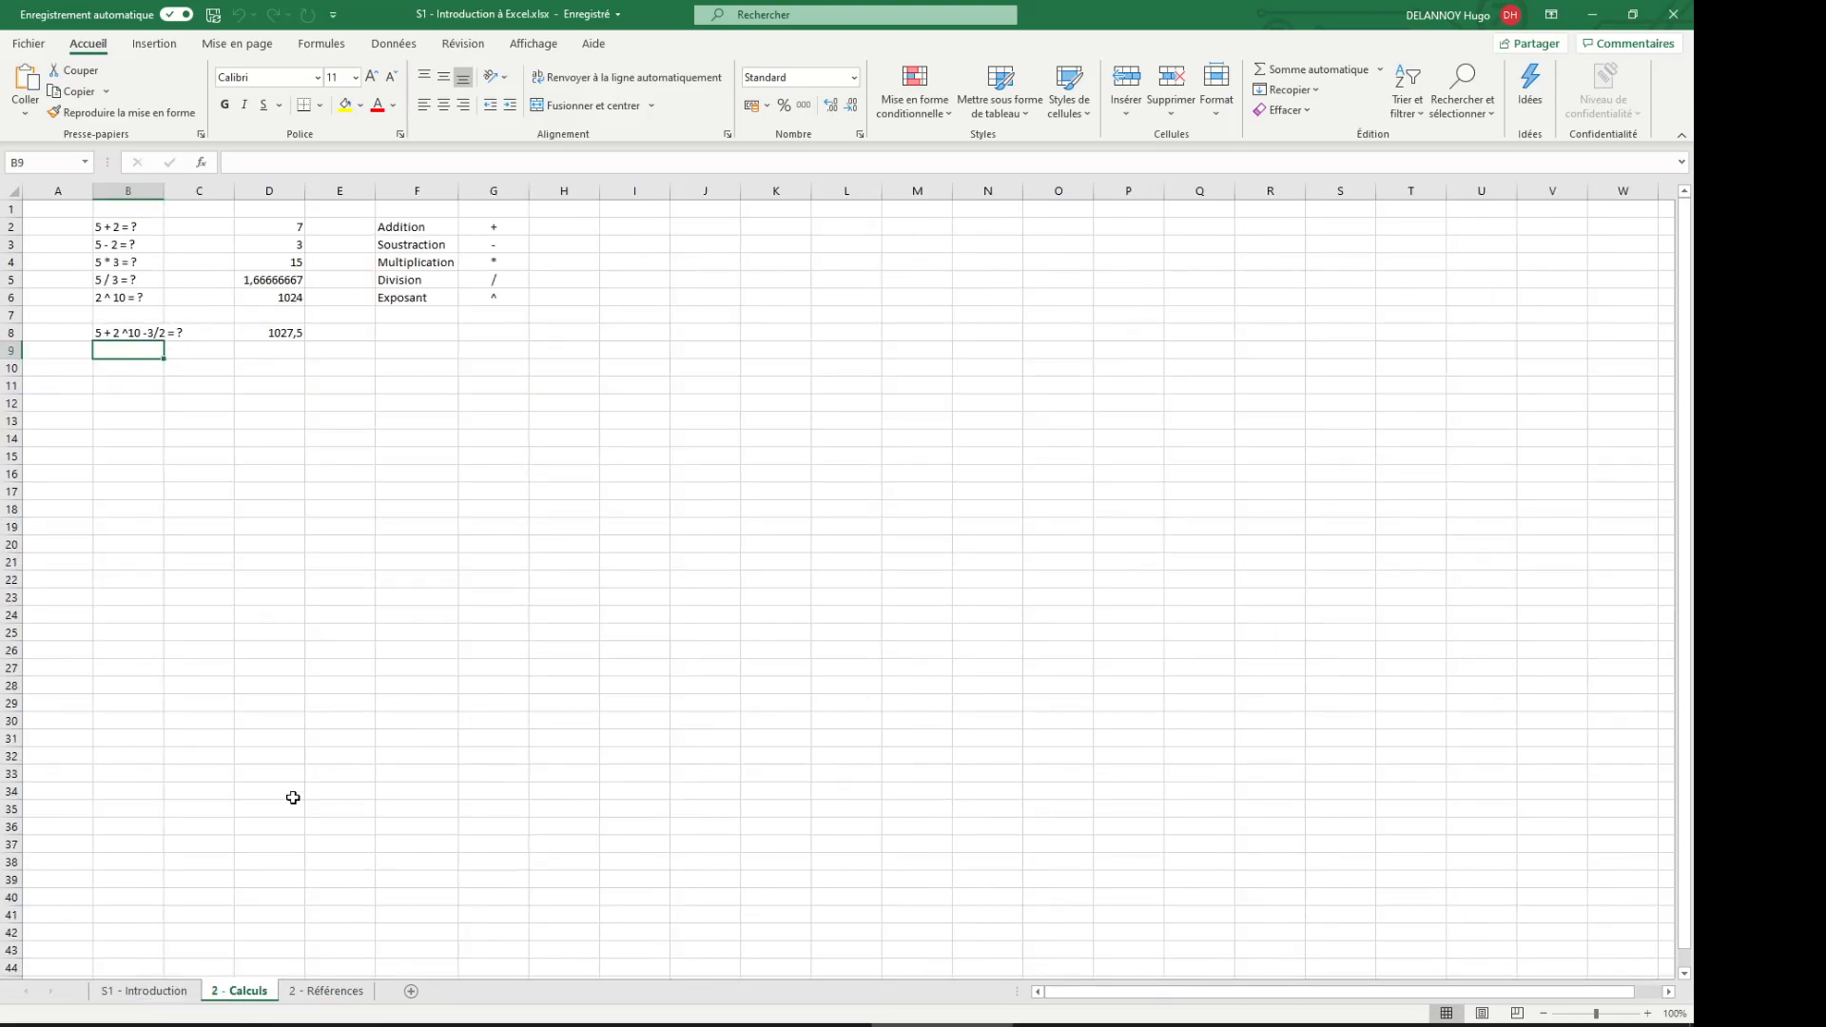
pyautogui.rightClick(293, 993)
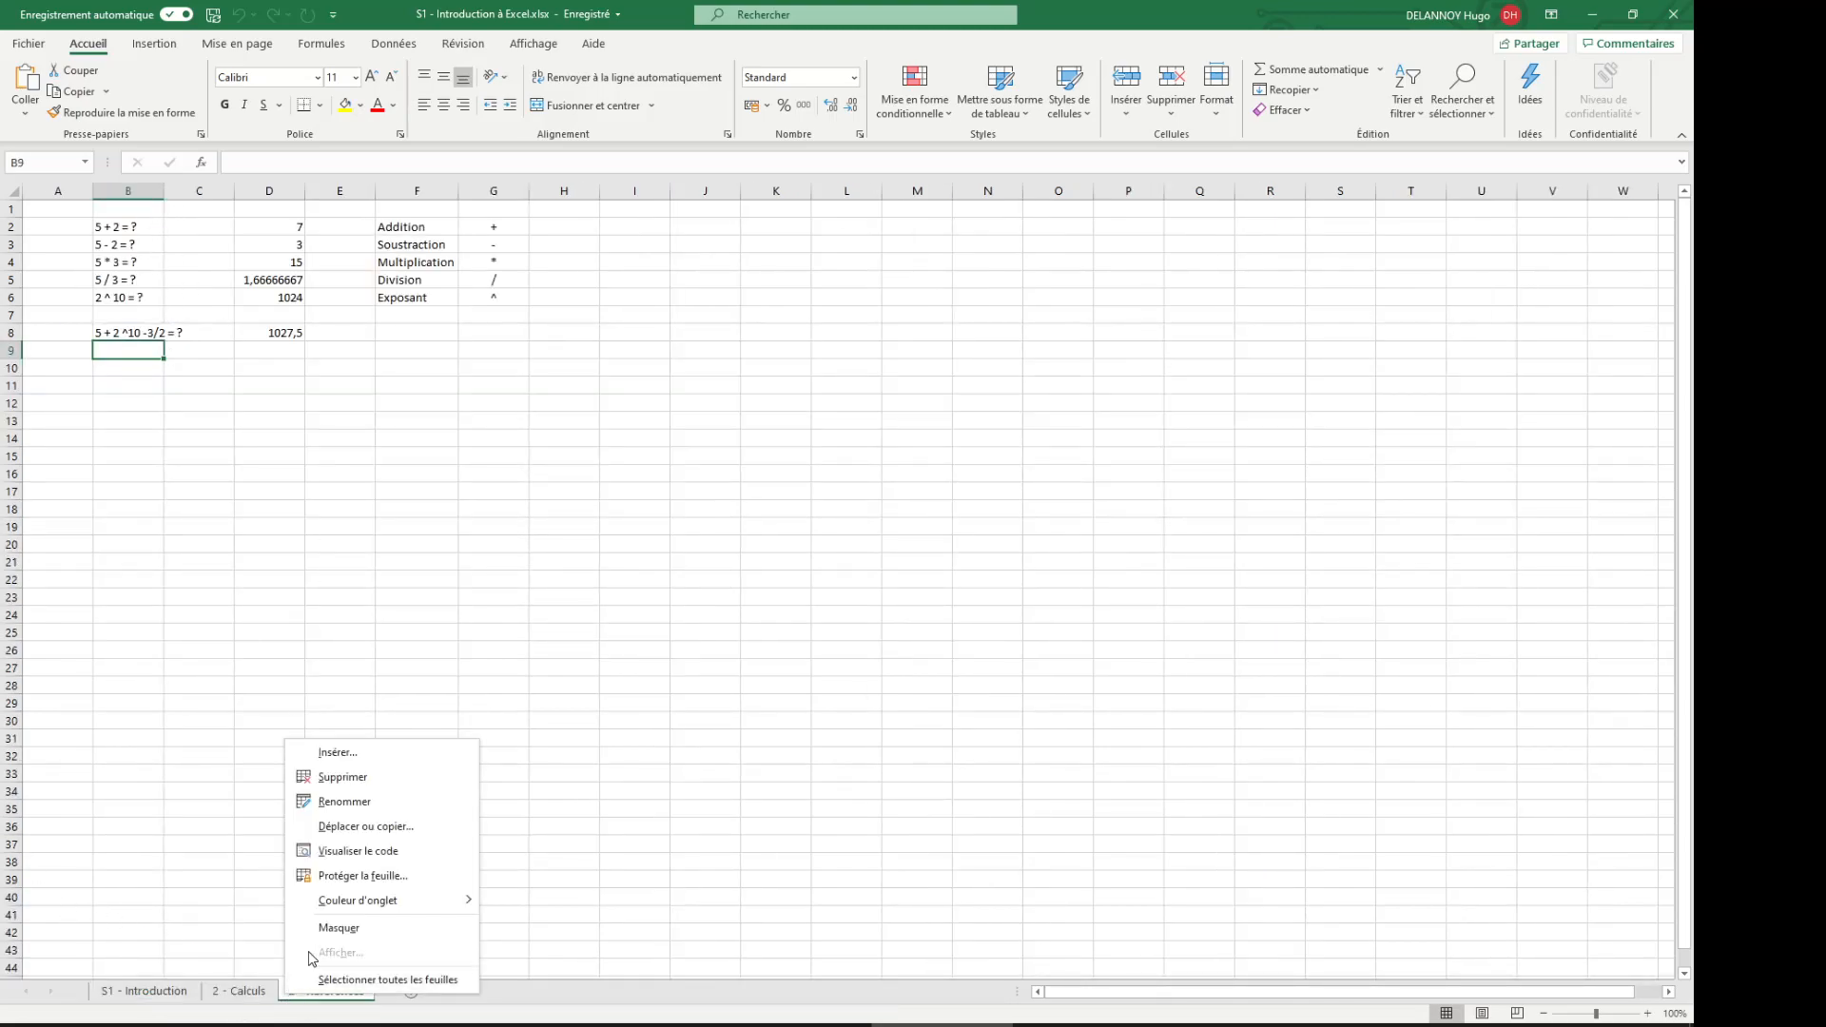
pyautogui.click(343, 801)
pyautogui.click(297, 995)
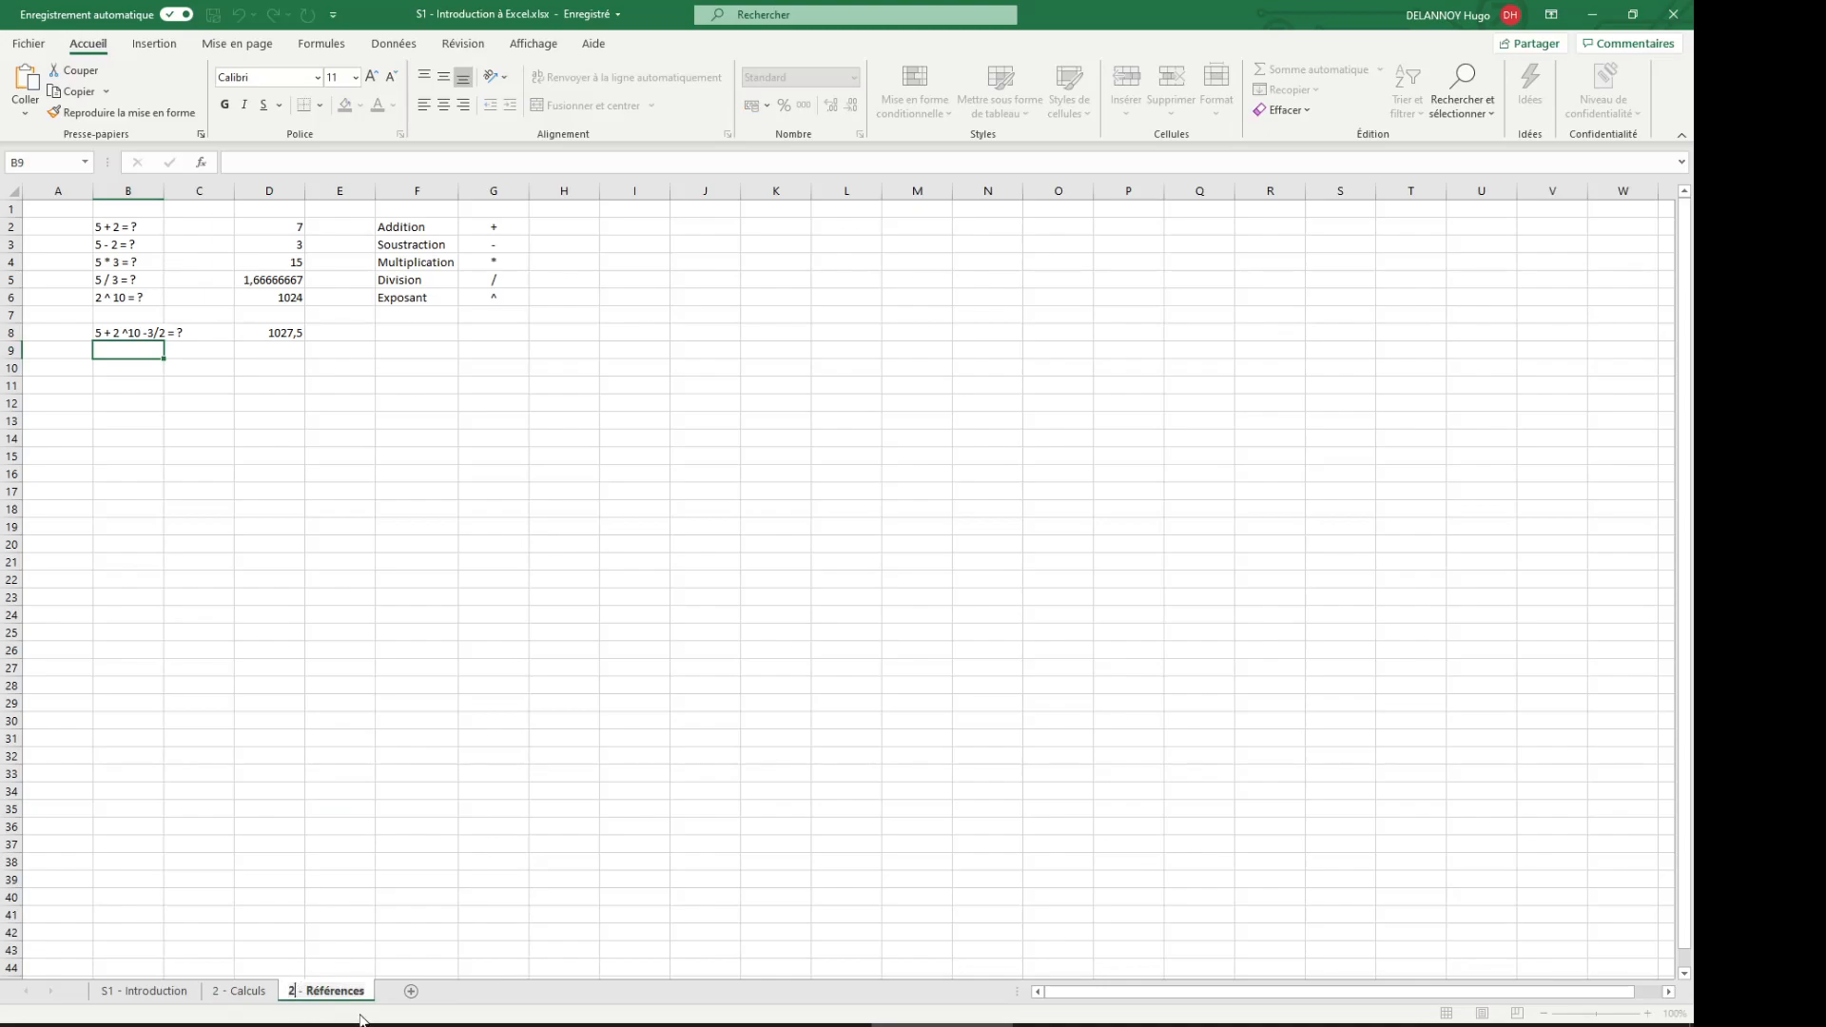
pyautogui.press('BackSpace')
pyautogui.write('3')
pyautogui.press('Return')
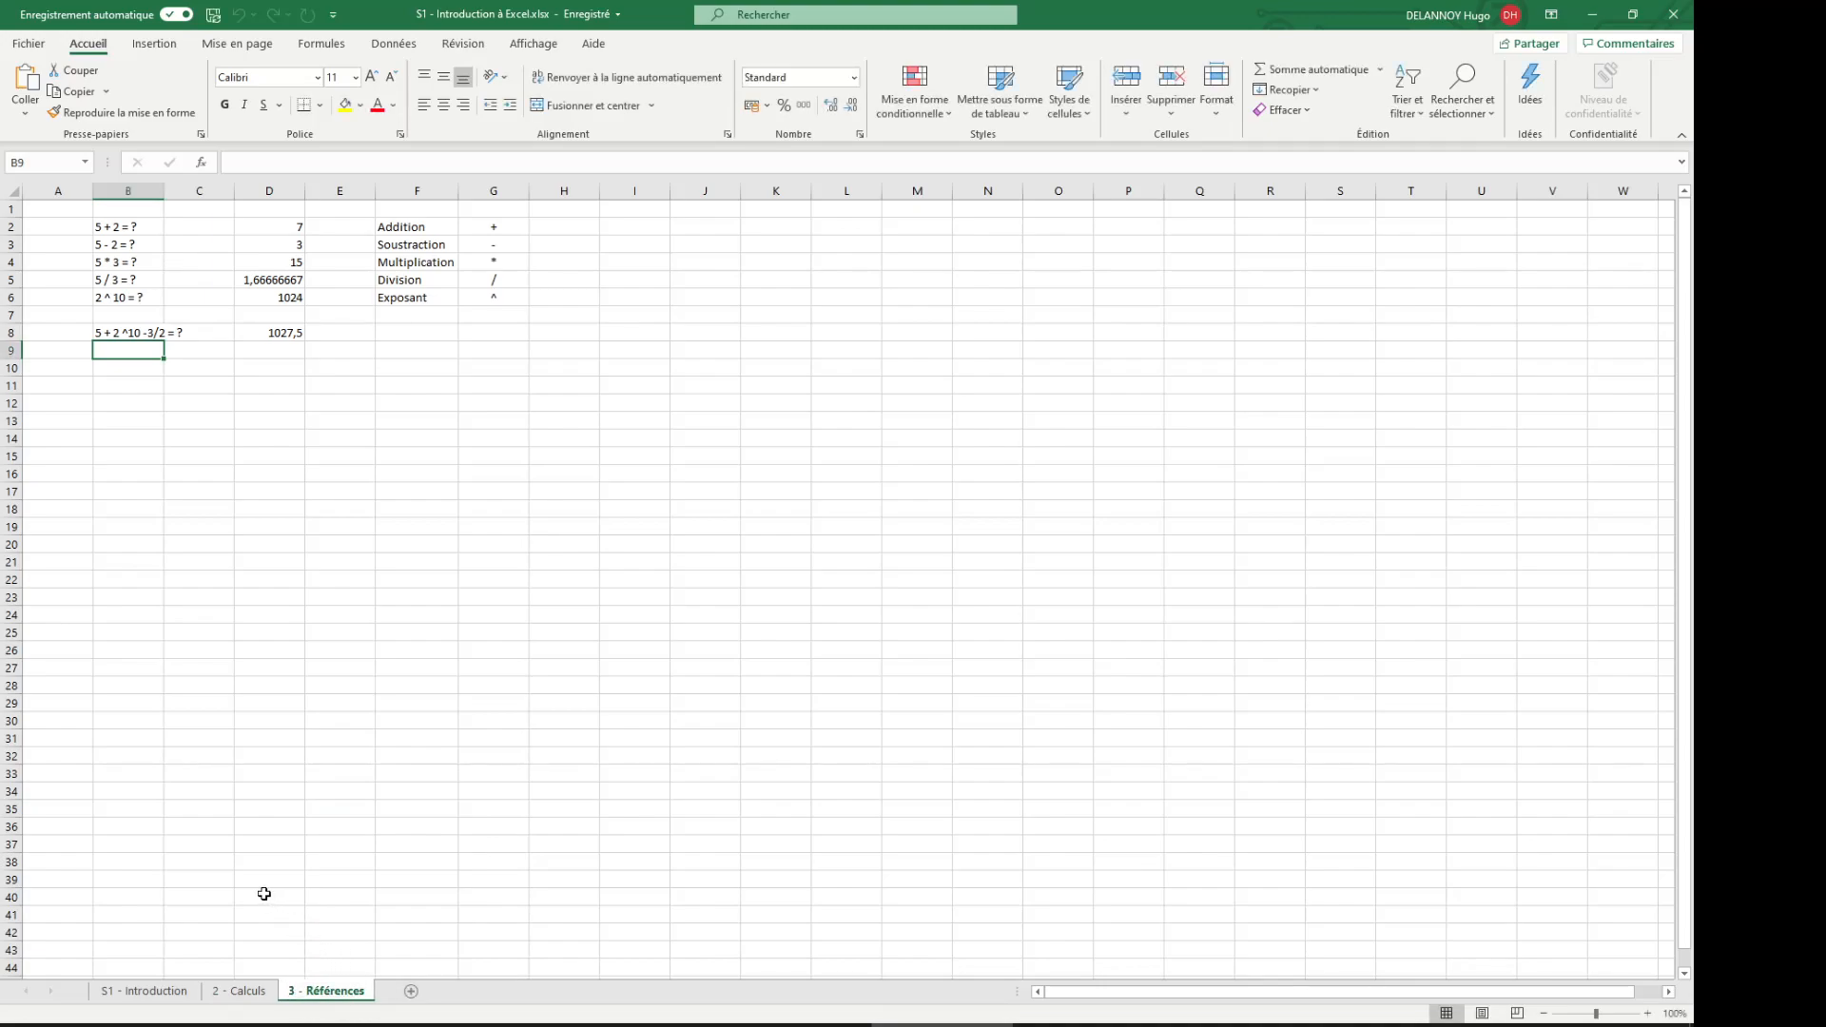
# Step: Examine the calculation block B2:G8 and the formulas with typed-in numbers in cells D2, D3 and D4
pyautogui.click(147, 231)
pyautogui.moveTo(167, 244); pyautogui.dragTo(487, 335)
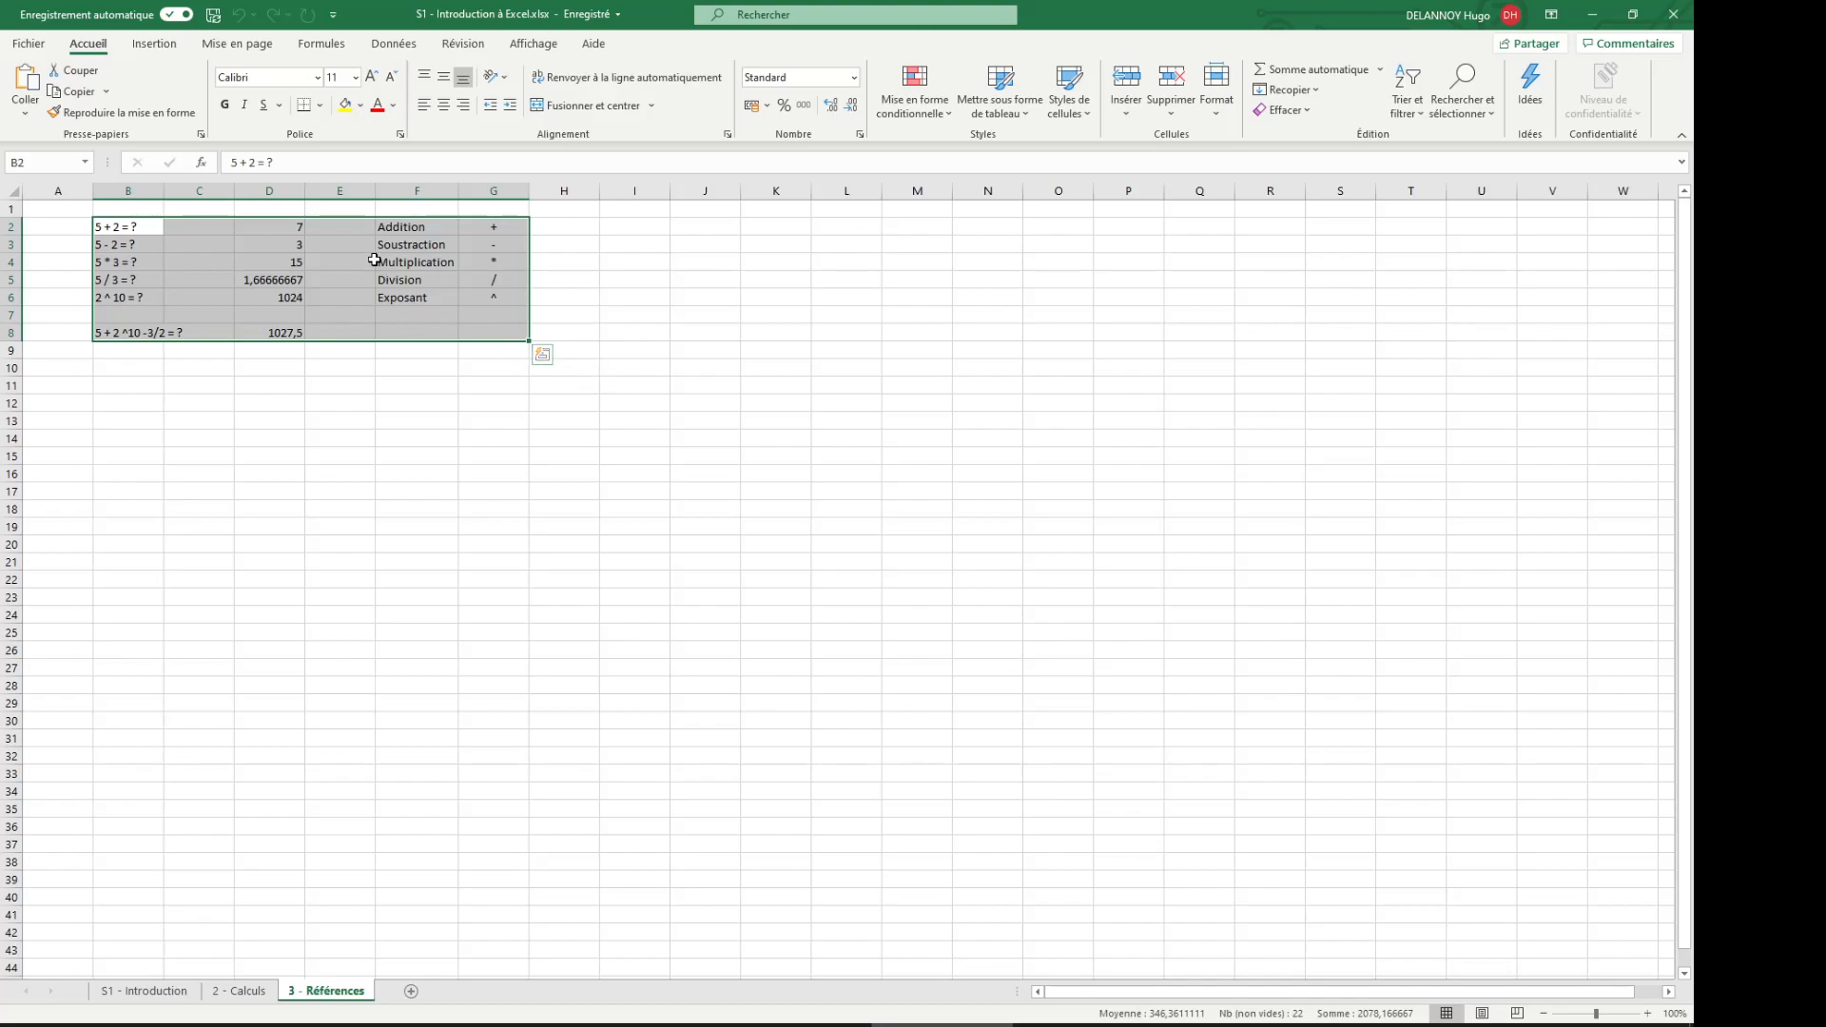
pyautogui.click(300, 232)
pyautogui.write('=5+2')
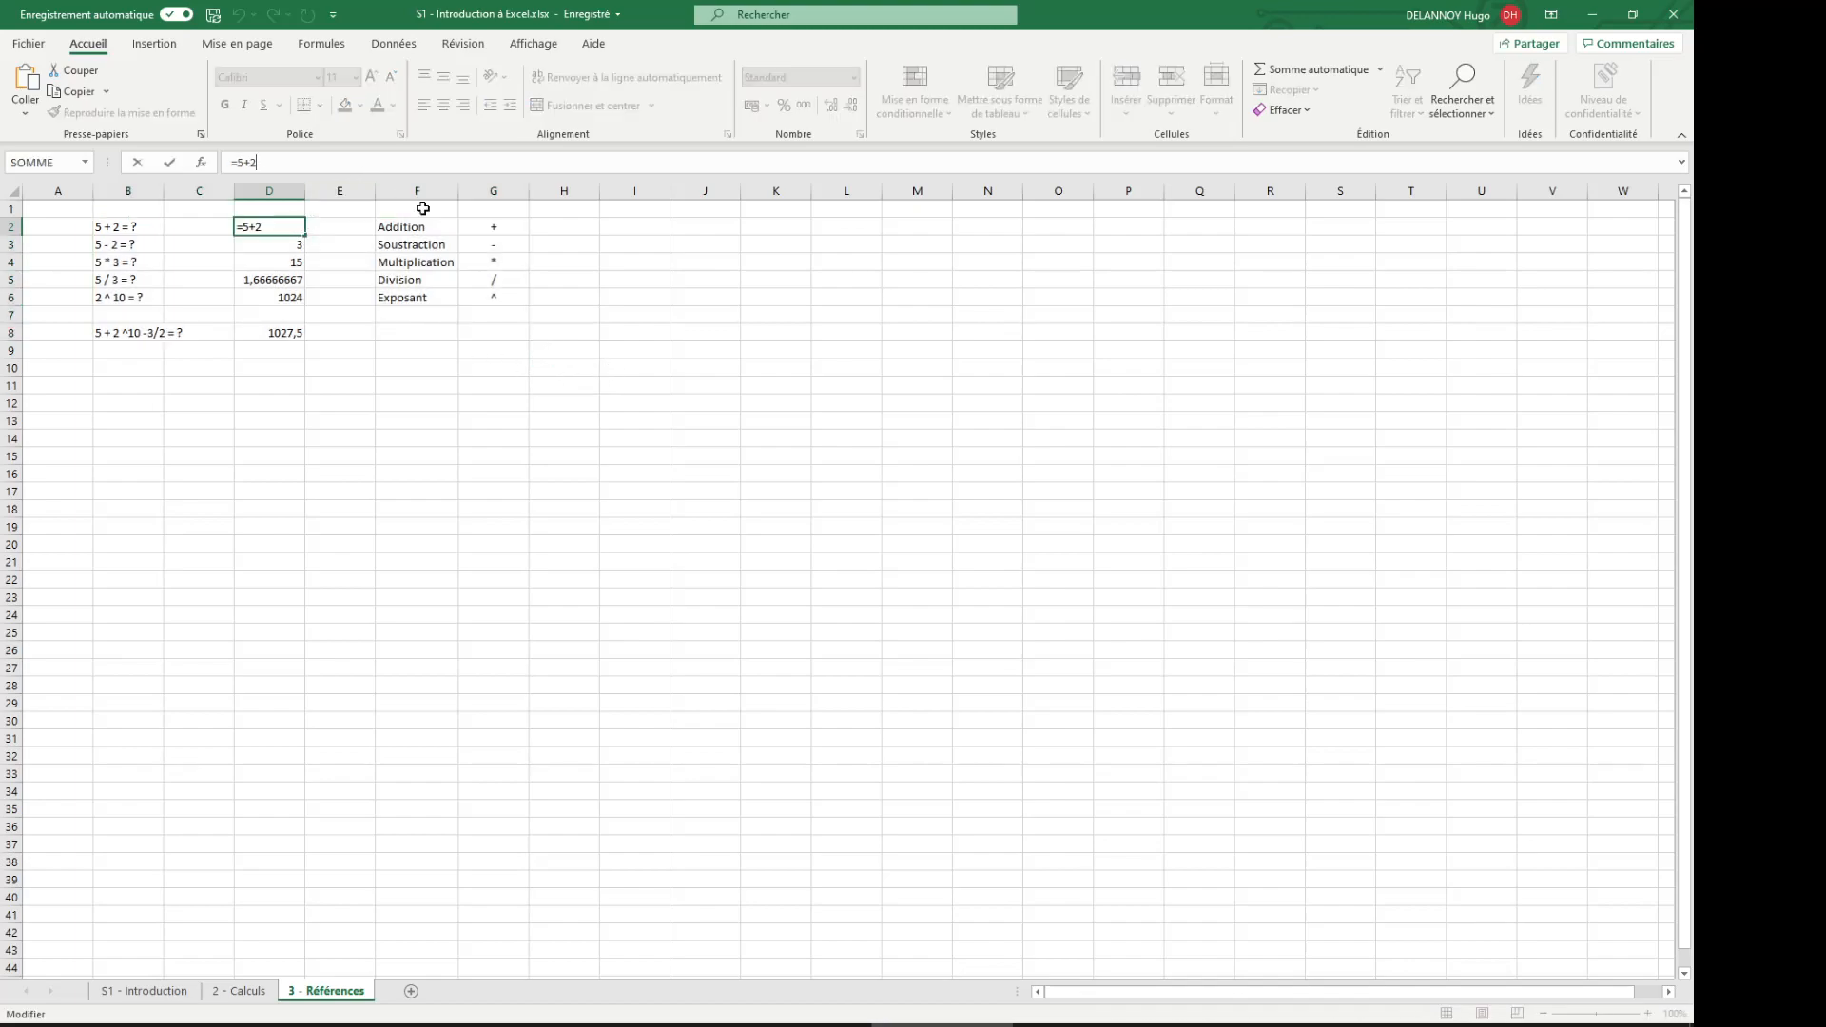
pyautogui.press('Return')
pyautogui.write('=5-2')
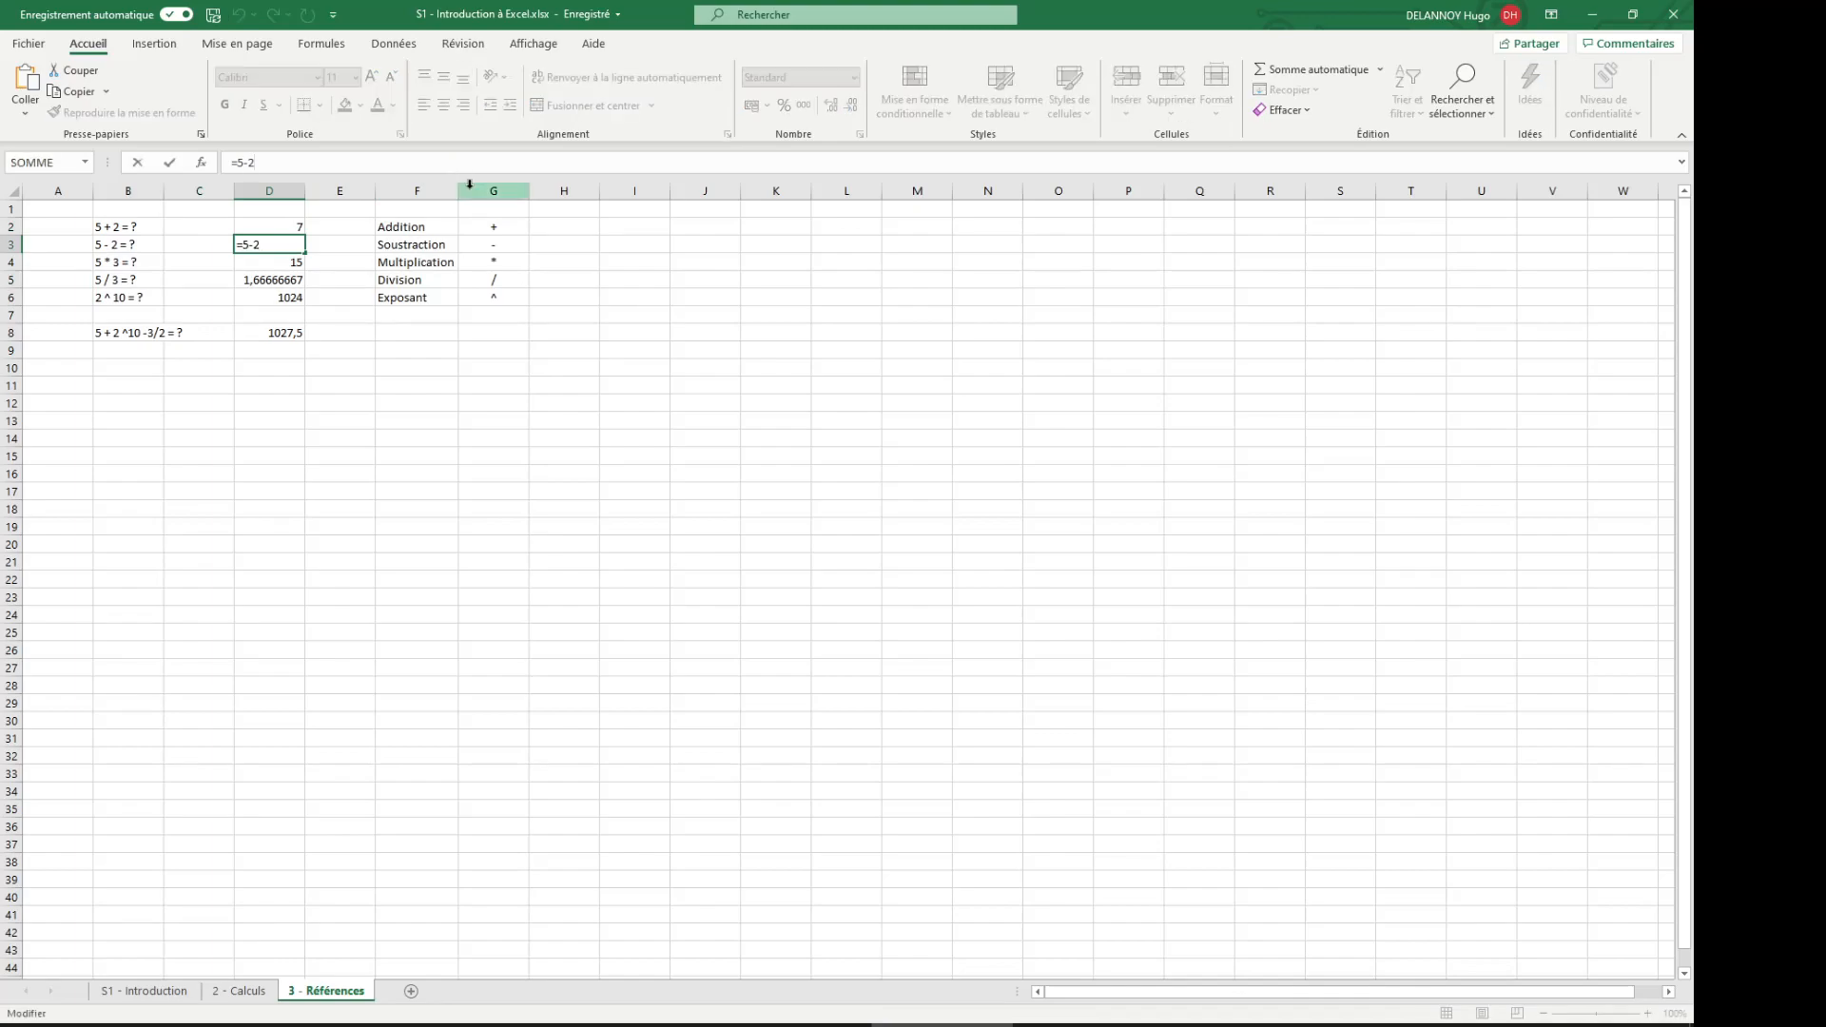
pyautogui.press('Return')
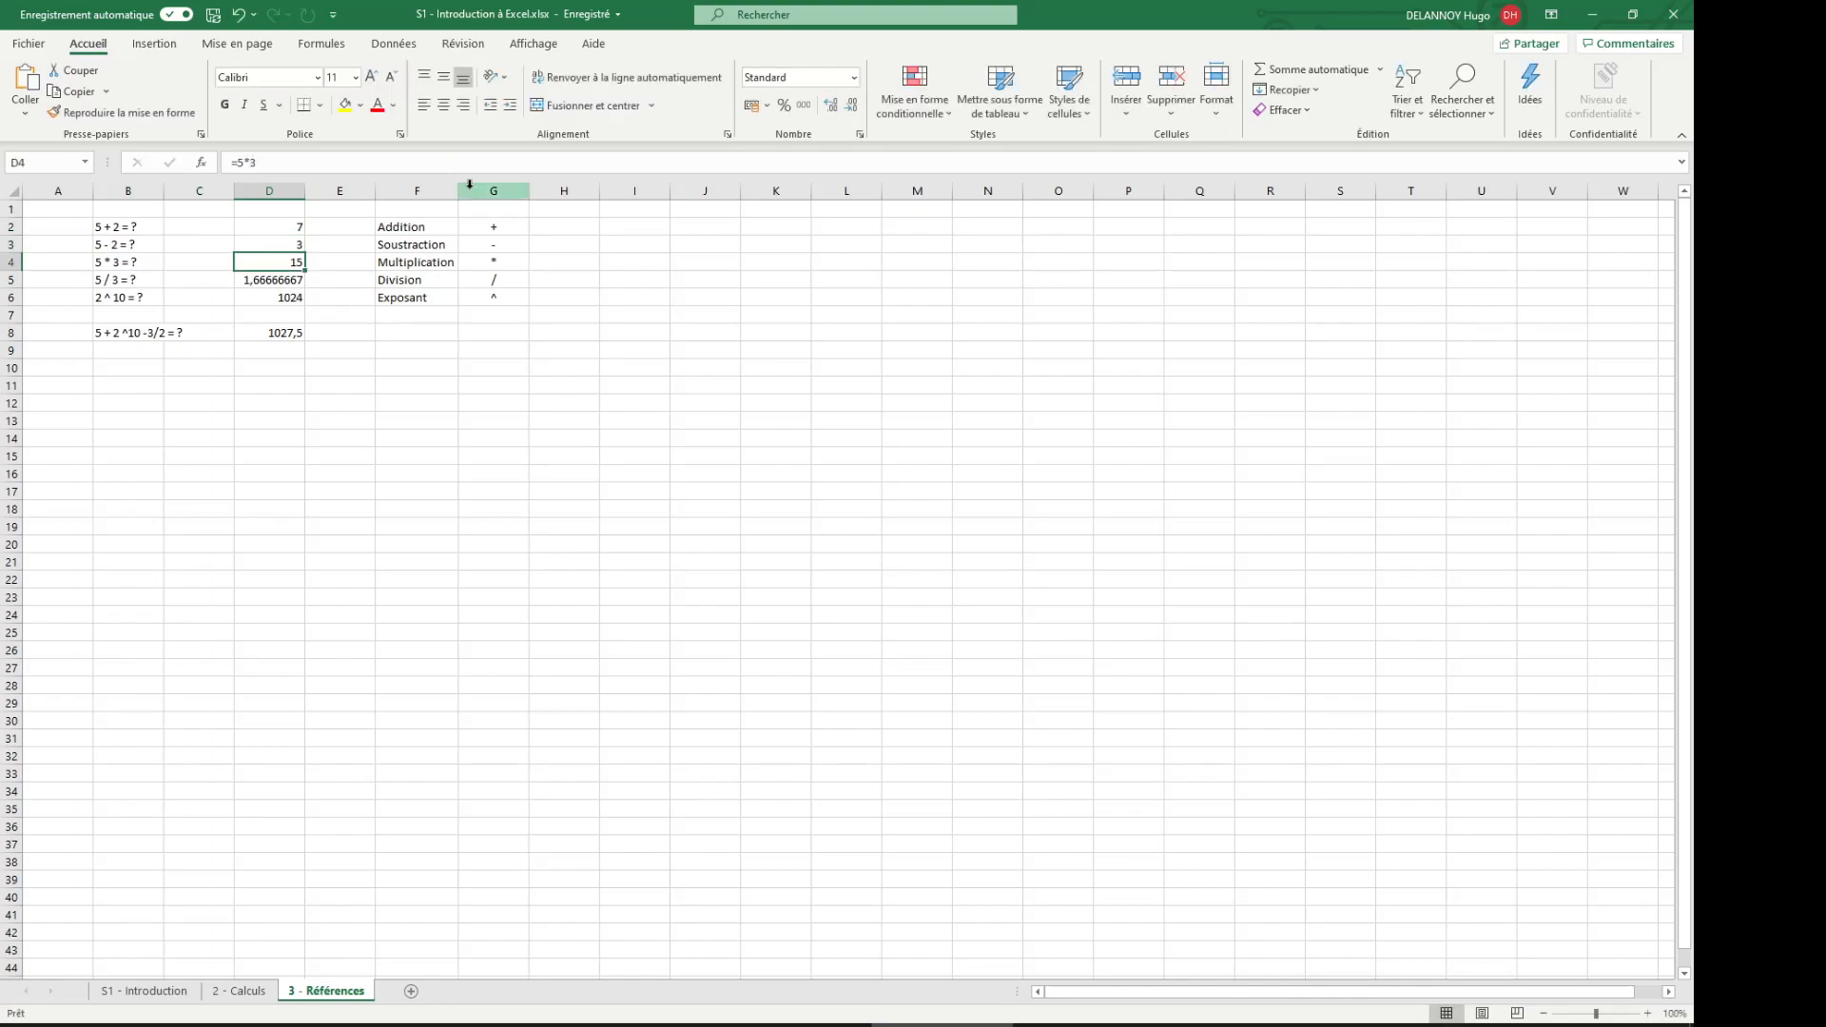
pyautogui.write('=5*3')
pyautogui.press('Return')
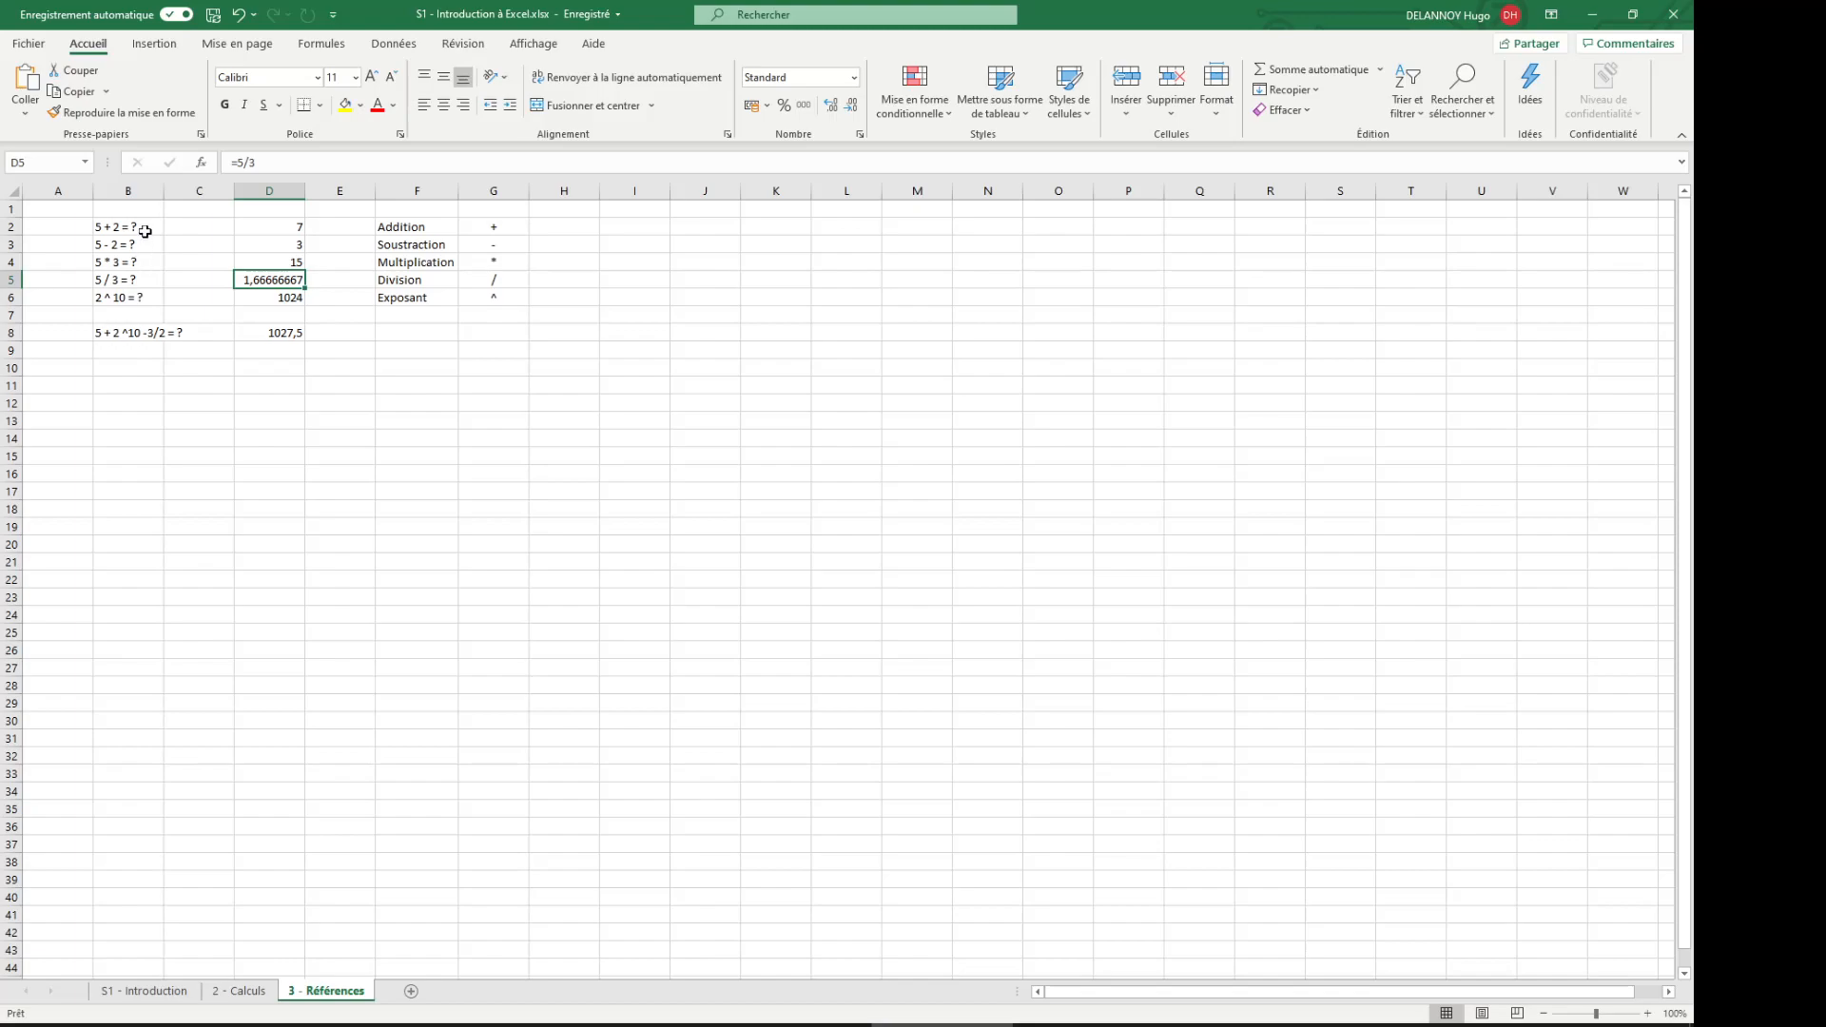
pyautogui.moveTo(112, 225); pyautogui.dragTo(504, 228)
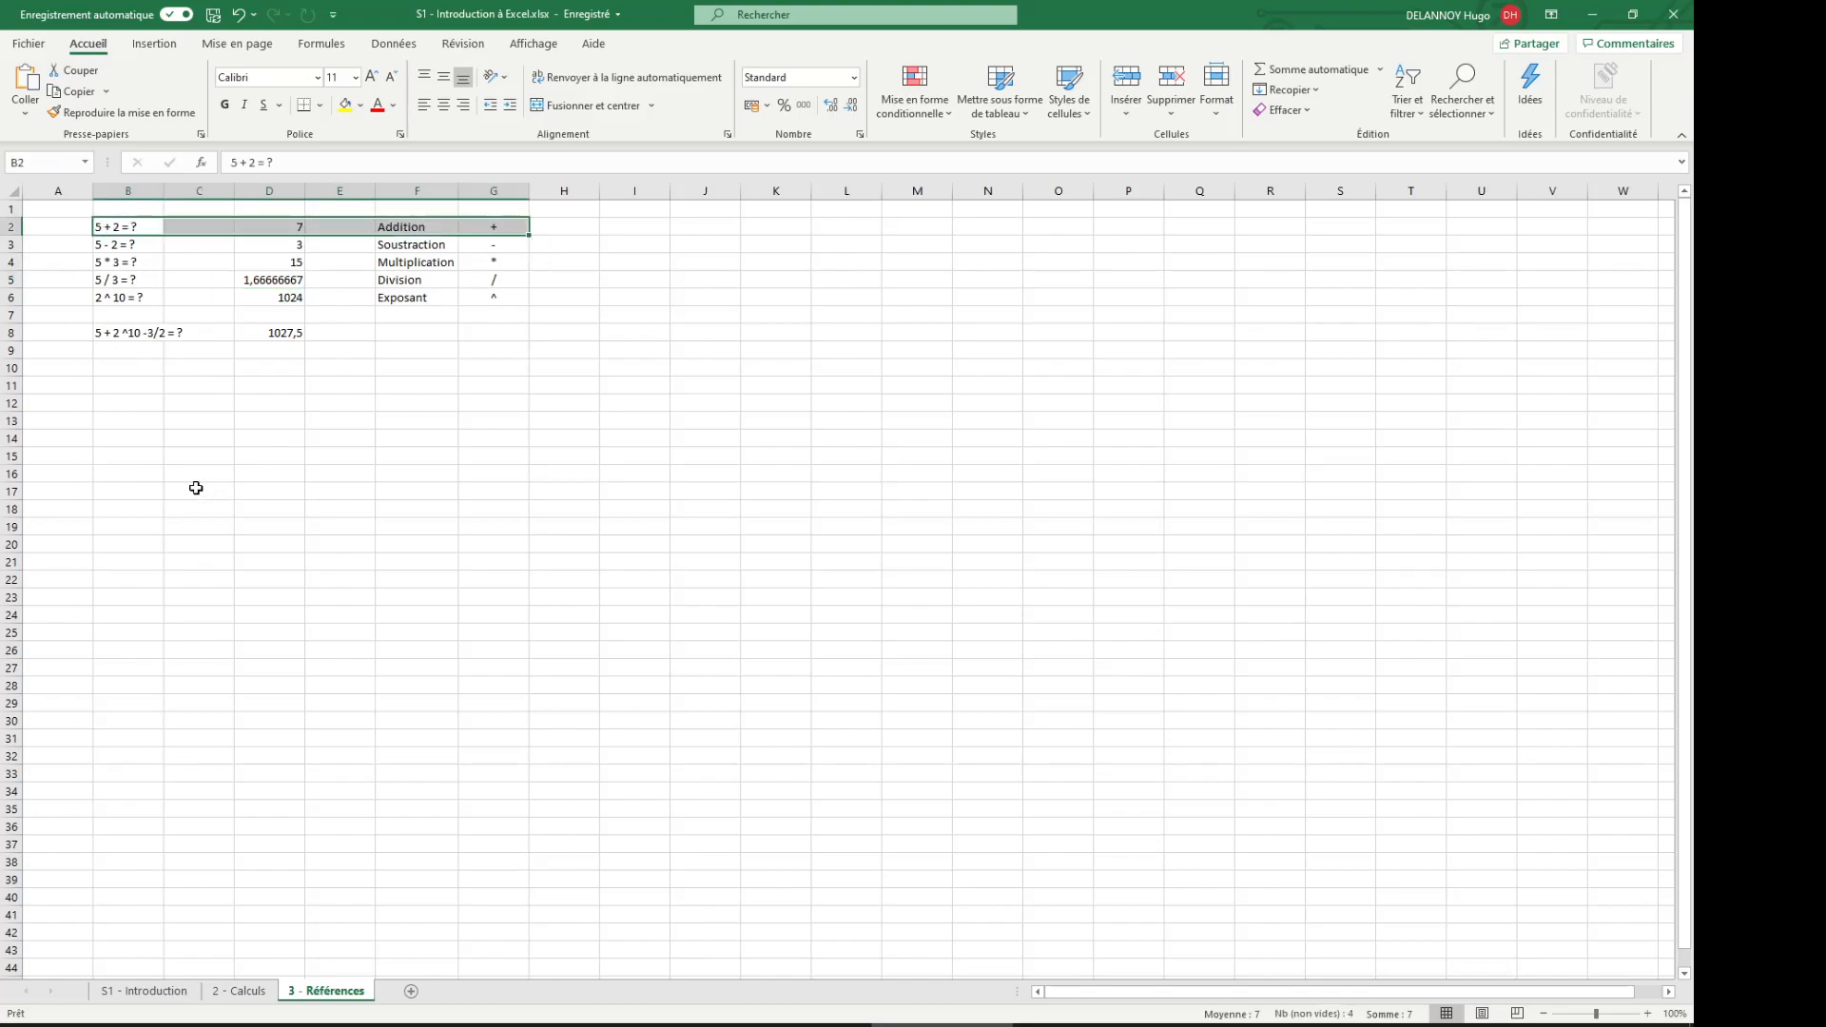
# Step: Enter the heading SANS REFERENCE: in cell A1 above the existing calculations
pyautogui.click(59, 211)
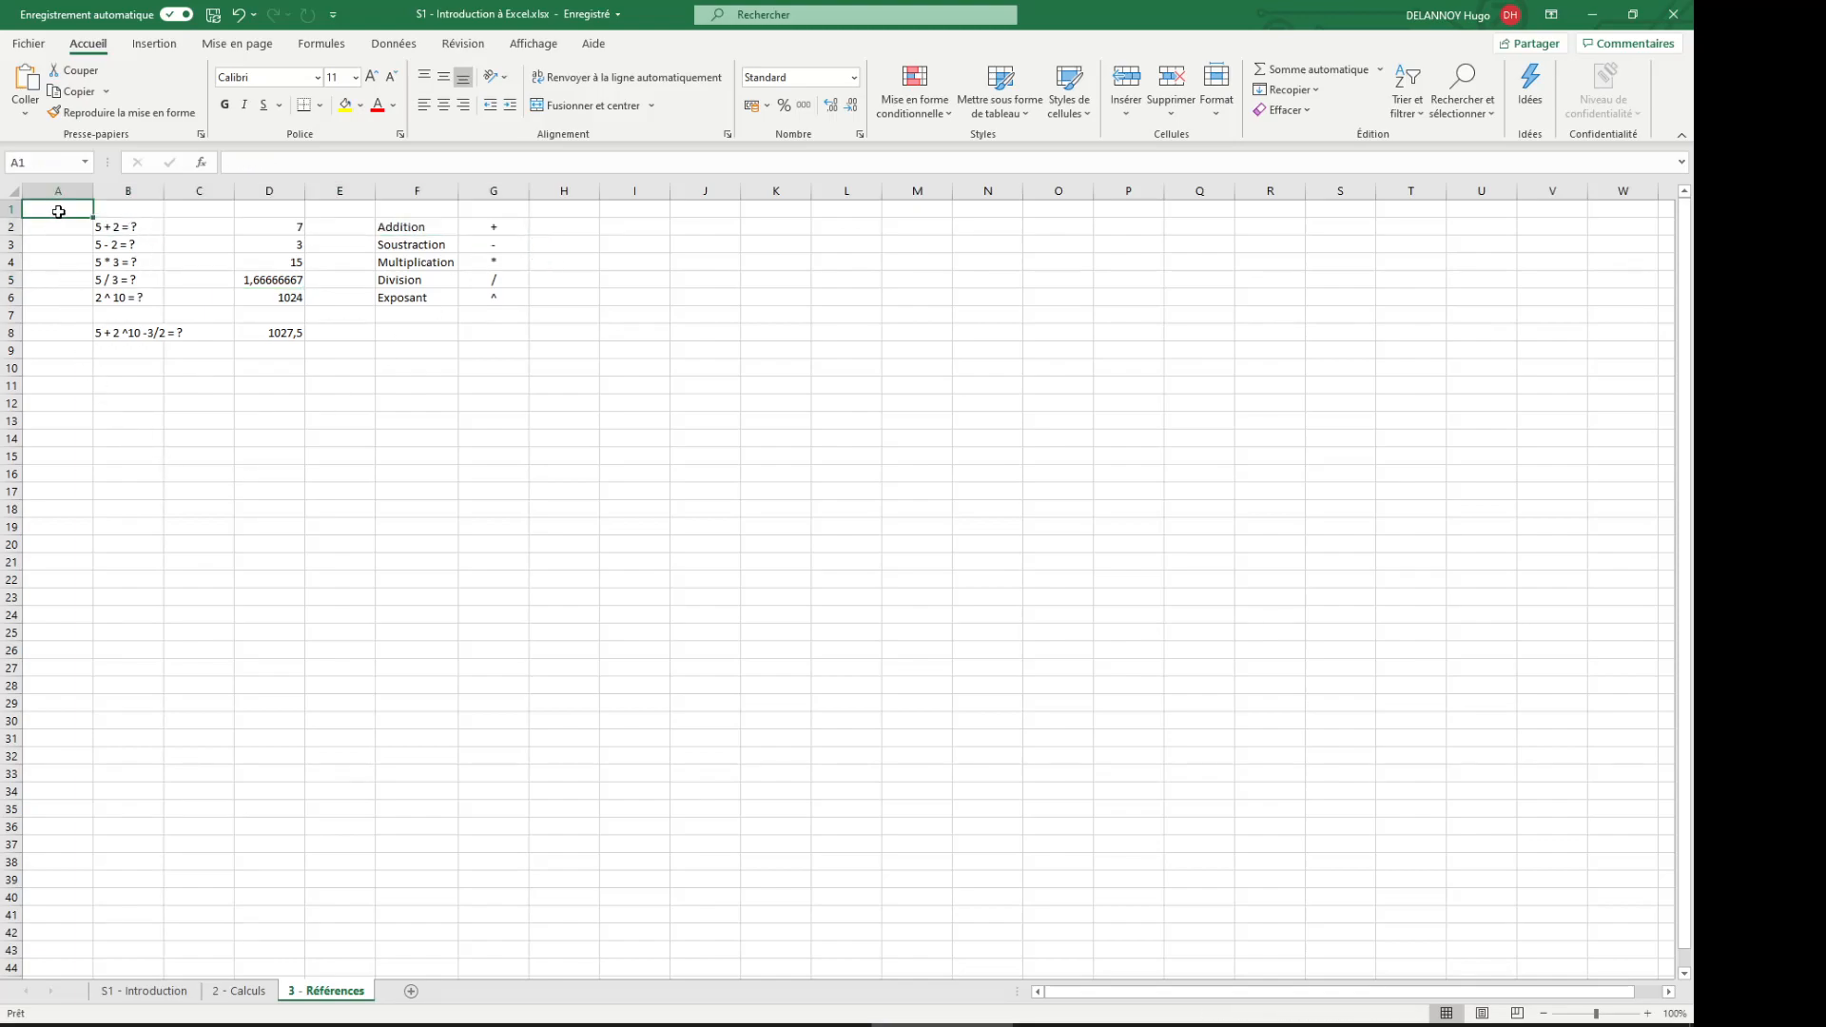
pyautogui.write('SANS RT')
pyautogui.write('FERENCE:')
pyautogui.press('Return')
# Step: Enter the heading AVEC REFERENCE: in cell A10 below the existing calculations
pyautogui.press('Down')
pyautogui.press('Down')
pyautogui.press('Down')
pyautogui.press('Down')
pyautogui.press('Down')
pyautogui.press('Down')
pyautogui.press('Down')
pyautogui.press('Down')
pyautogui.write('AVEC REFERENCE')
pyautogui.press('Return')
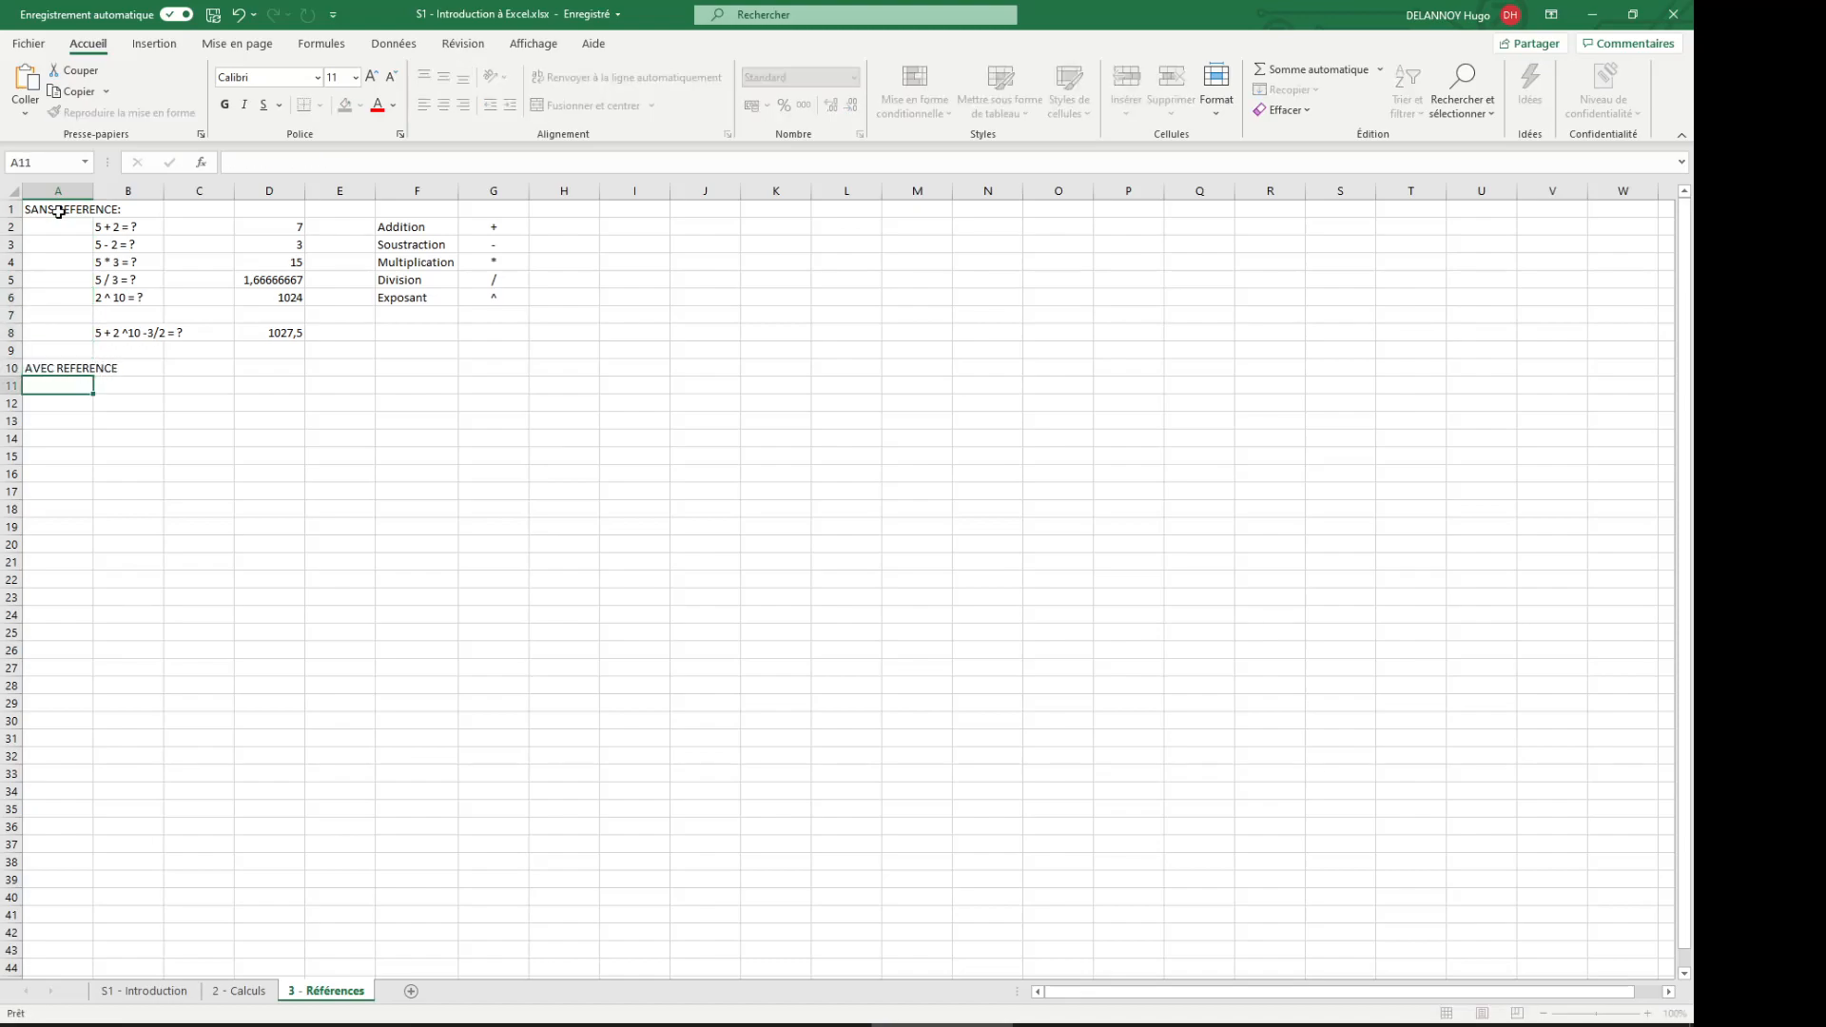
pyautogui.press('Up')
pyautogui.press('F2')
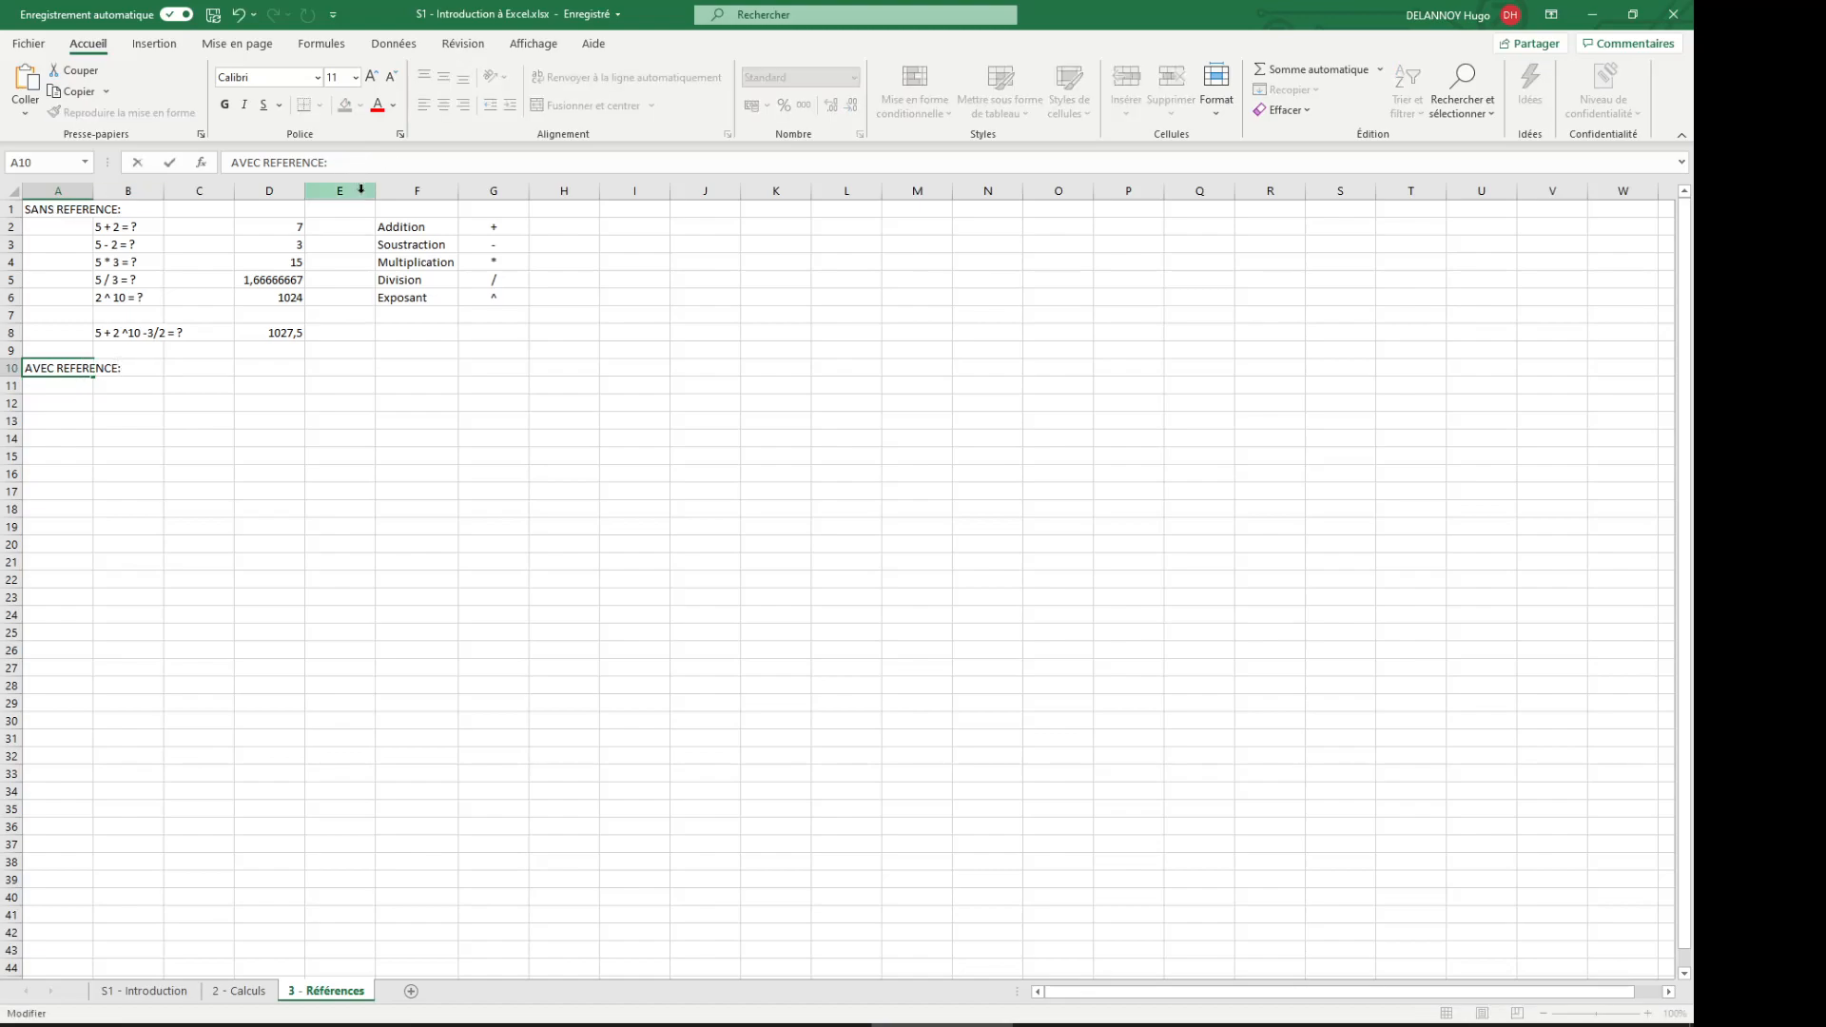
pyautogui.press('Return')
# Step: Enter the two operands in separate cells, 5 in B11 and 2 in C11
pyautogui.press('Right')
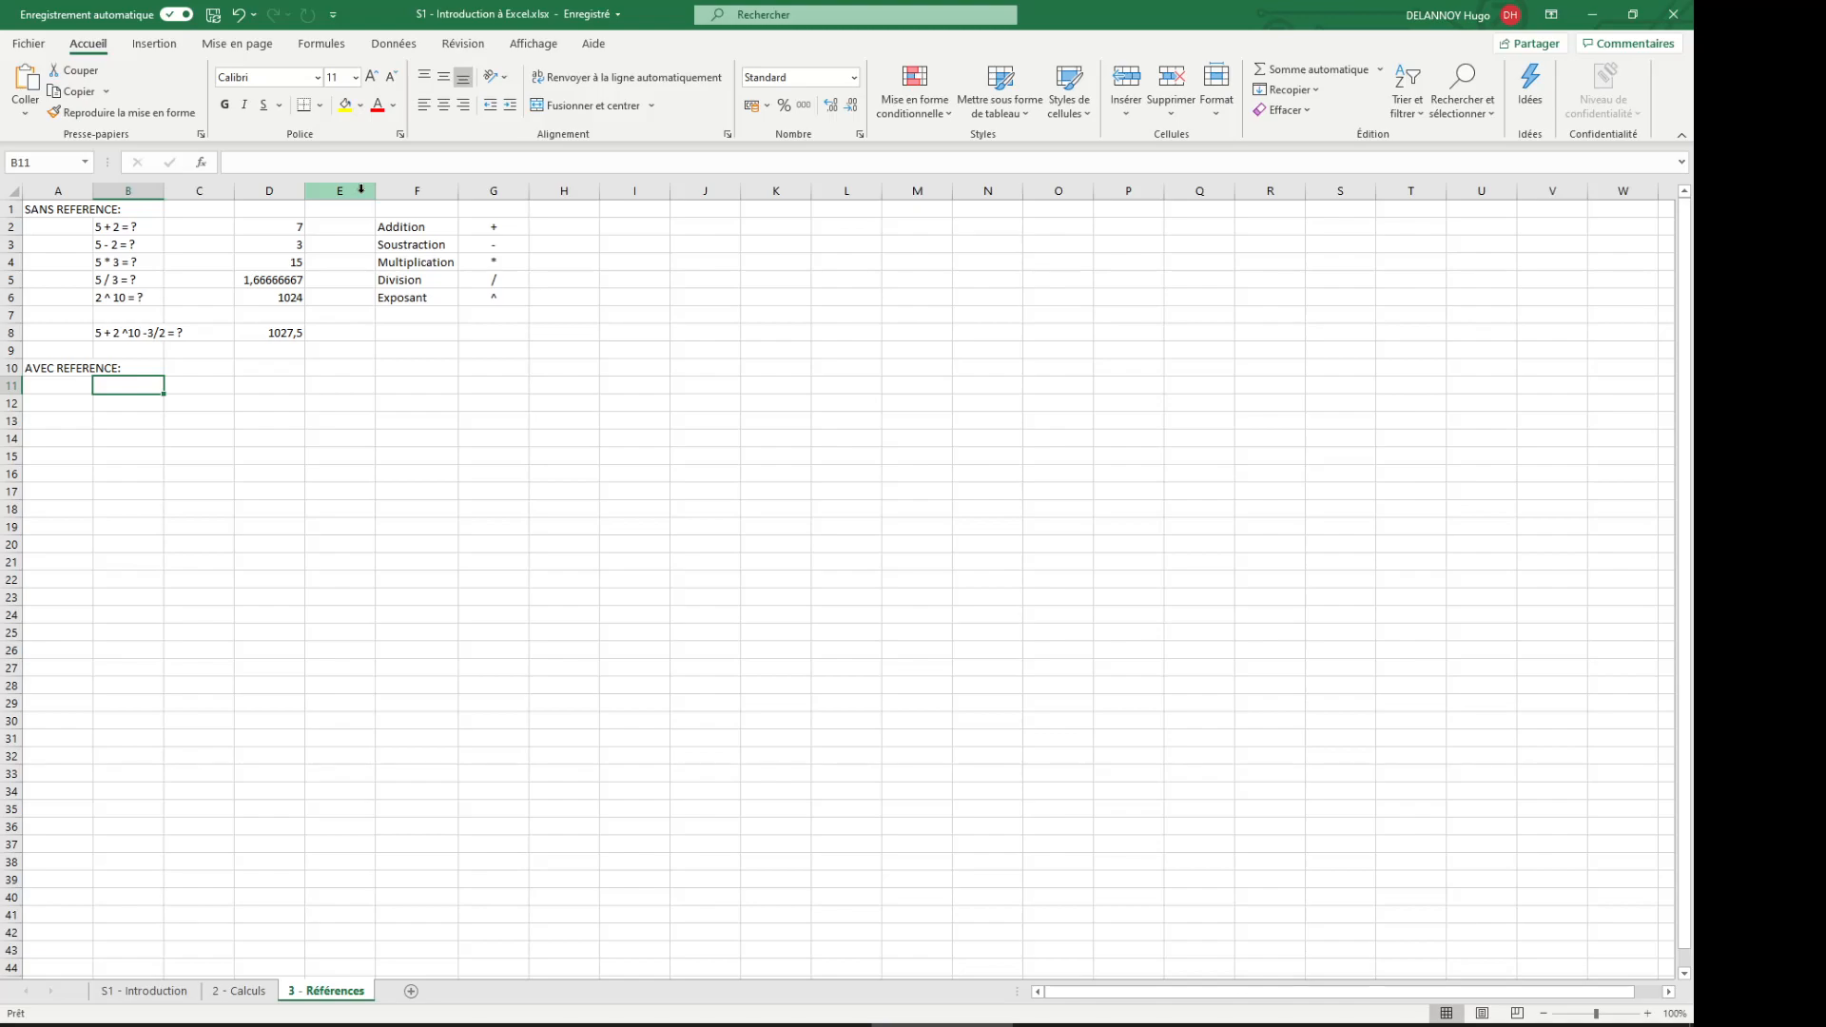
pyautogui.click(130, 225)
pyautogui.click(137, 380)
pyautogui.write('5')
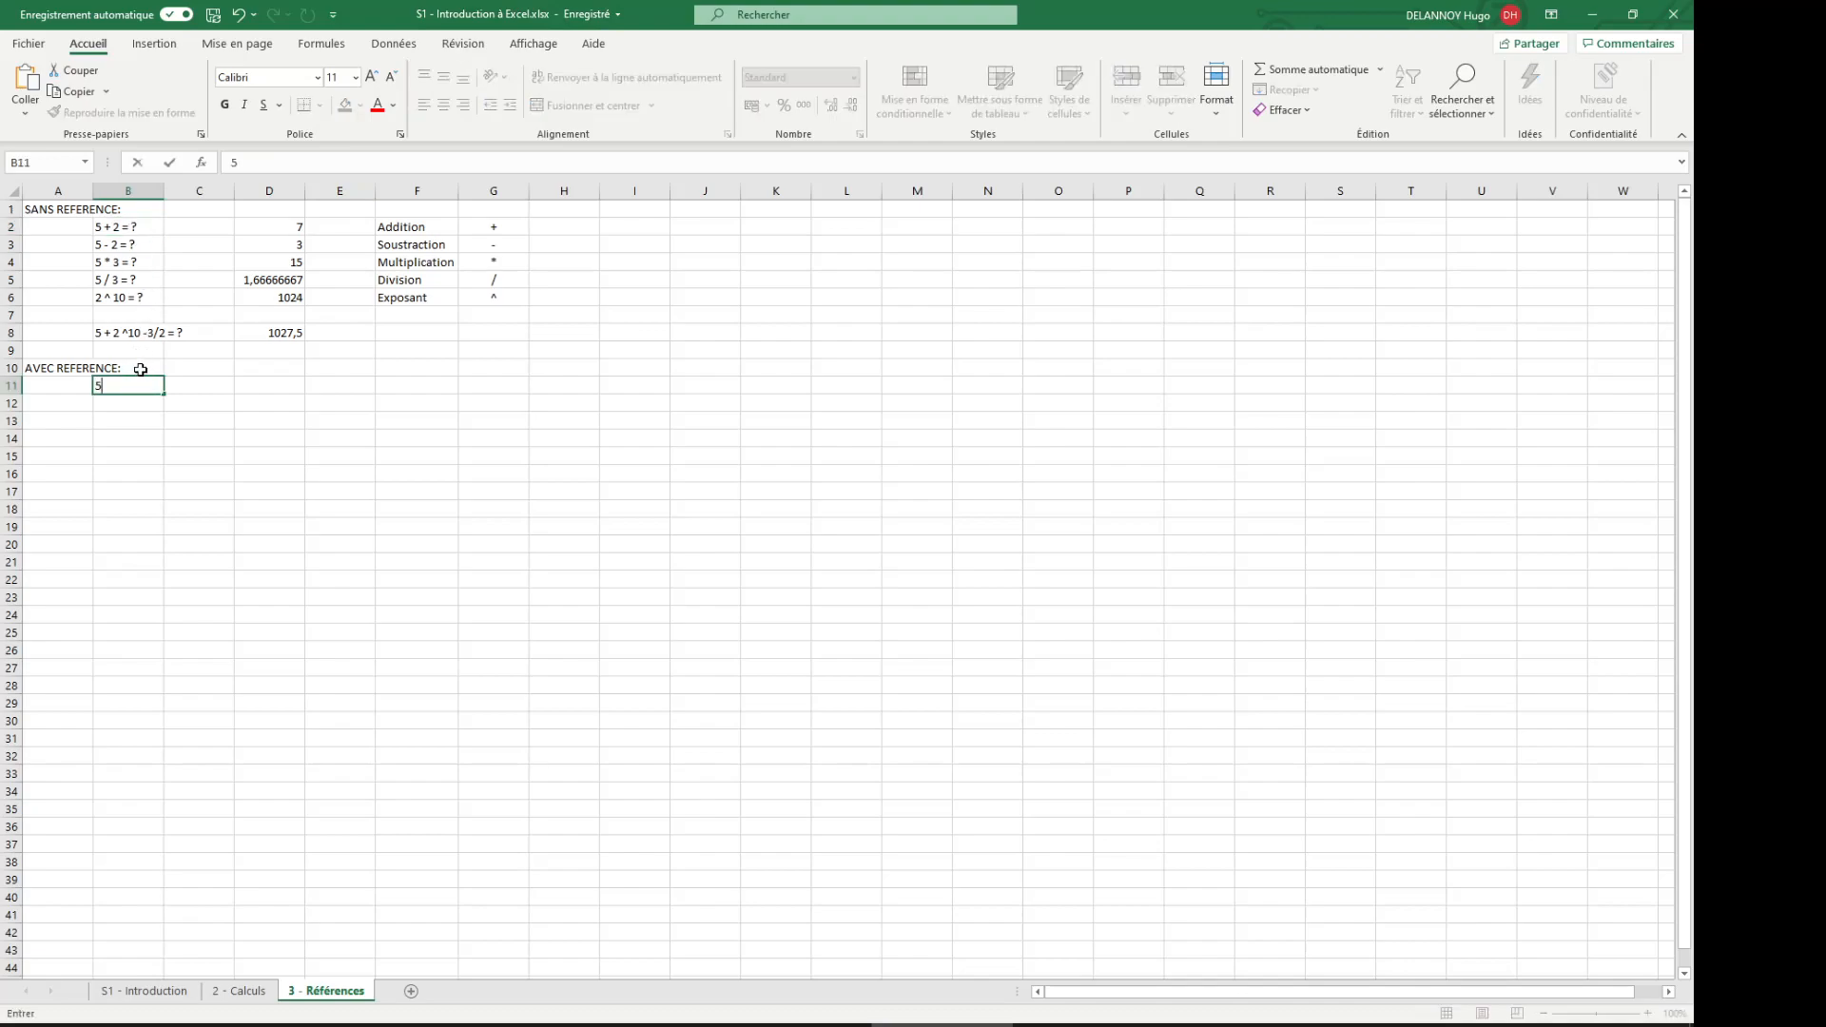
pyautogui.press('Tab')
pyautogui.write('2')
pyautogui.press('Tab')
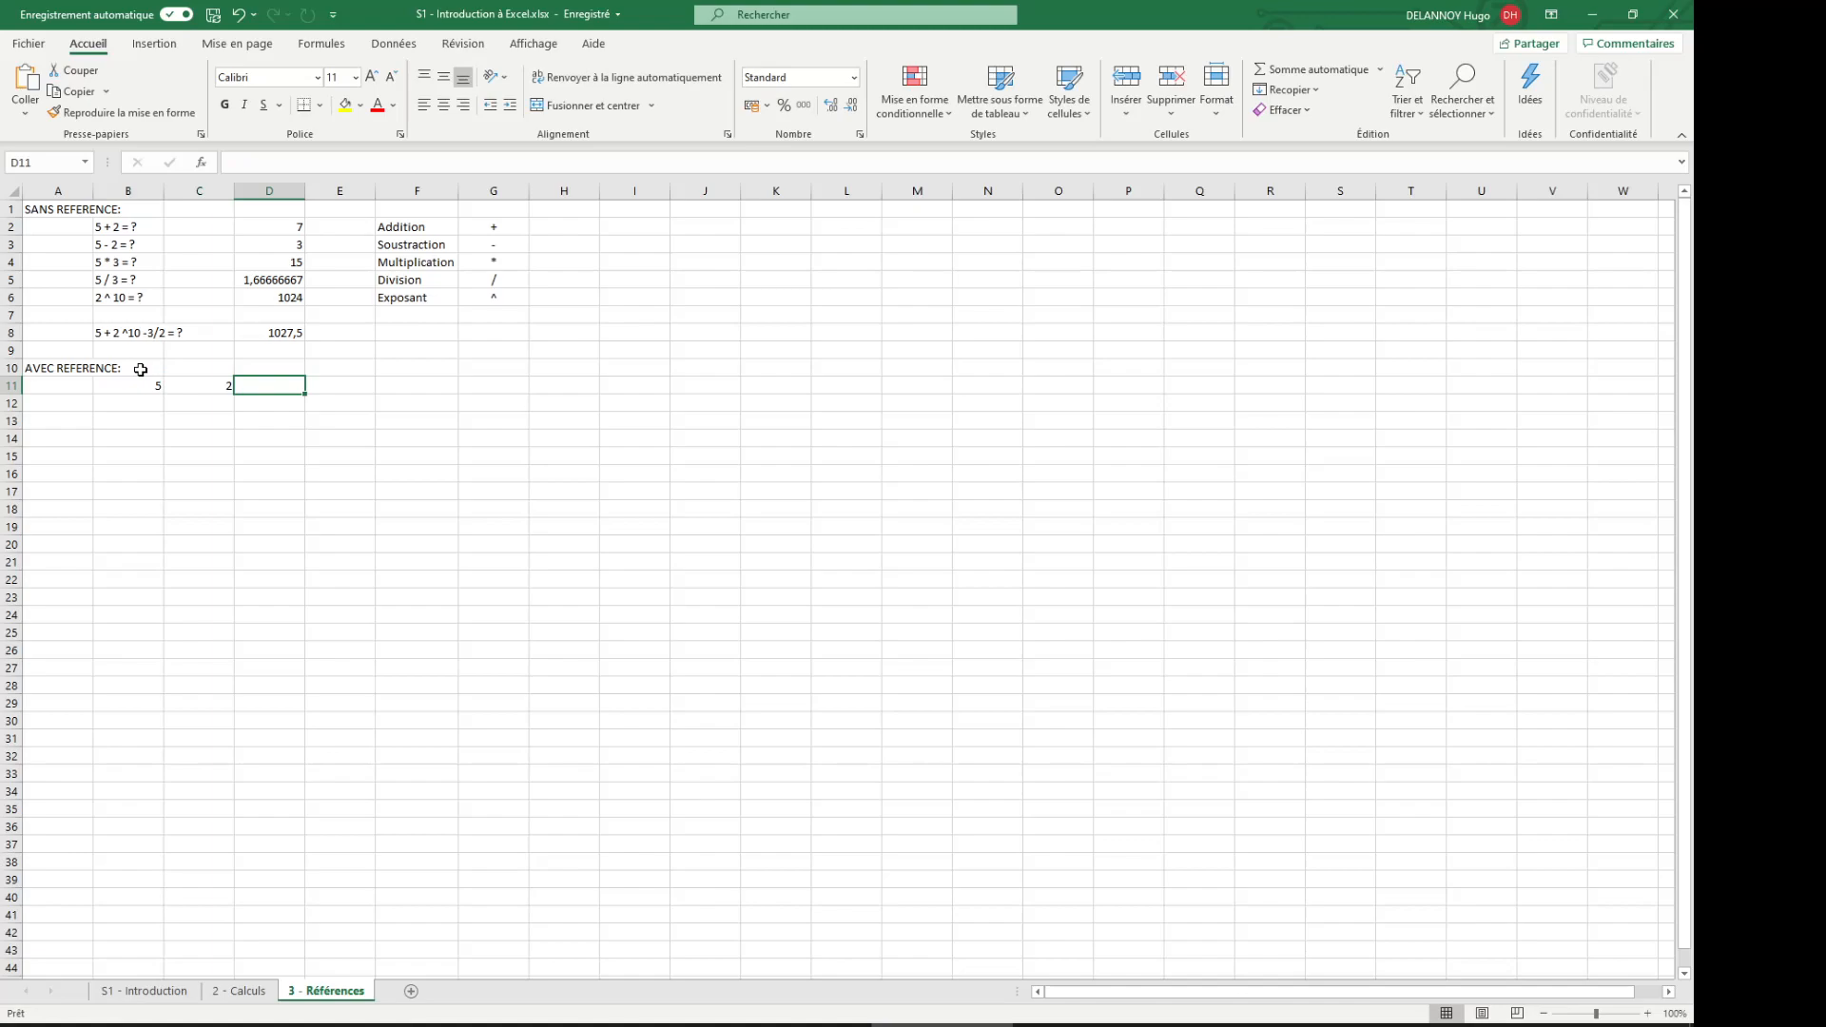
# Step: Enter the label Addition : in cell E11
pyautogui.press('Tab')
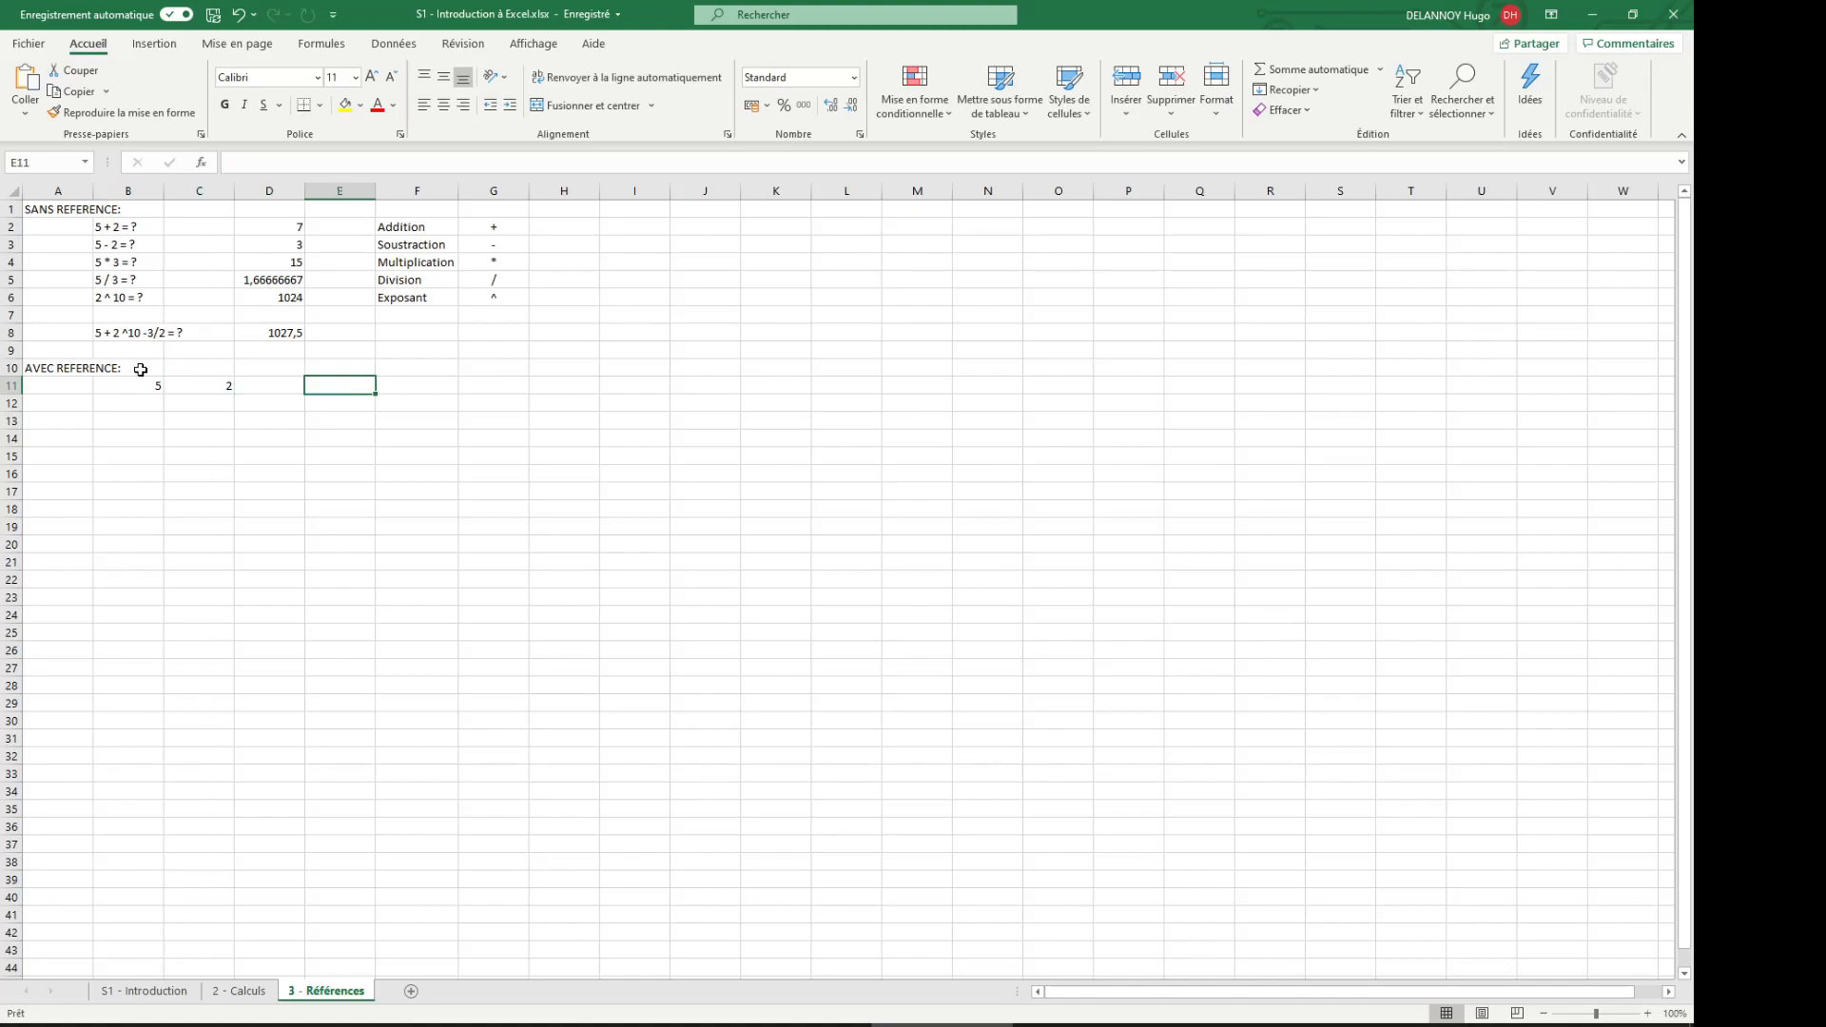
pyautogui.write('Addition :')
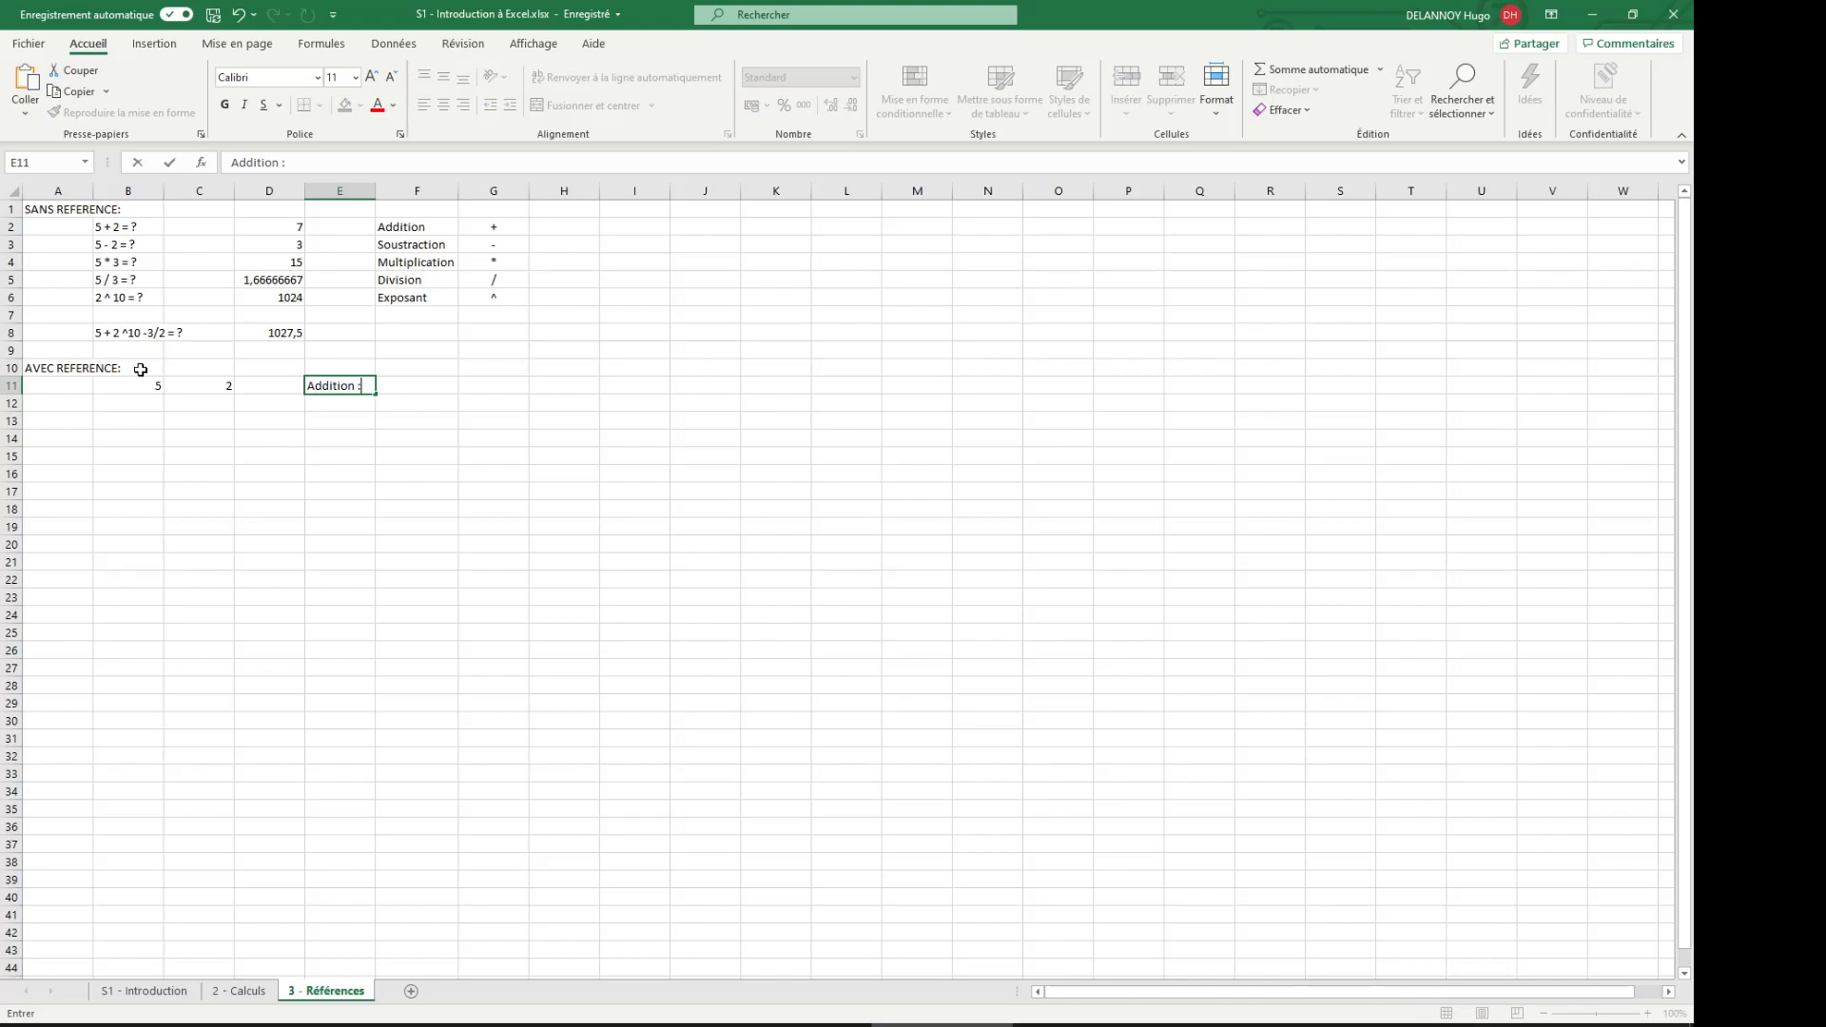
pyautogui.press('Tab')
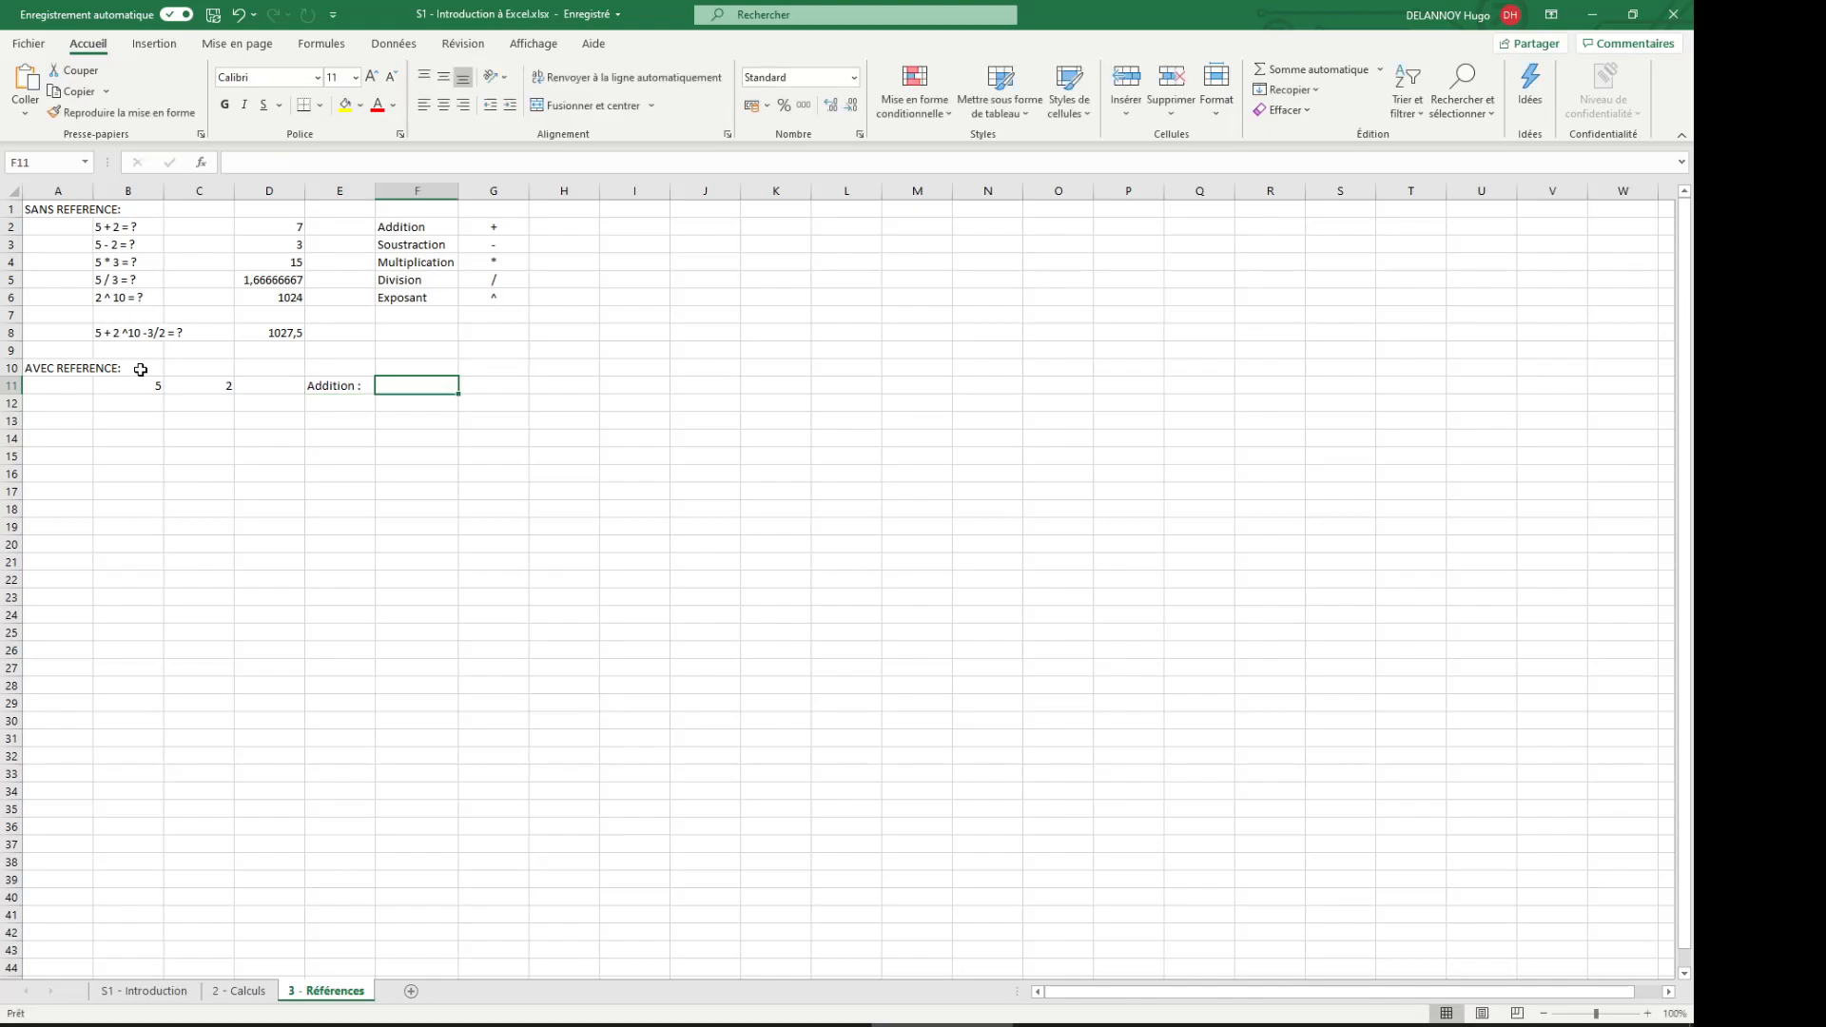
# Step: Start a formula in F11 and try whole column B, whole row 11 and cell B11 as references
pyautogui.write('=5')
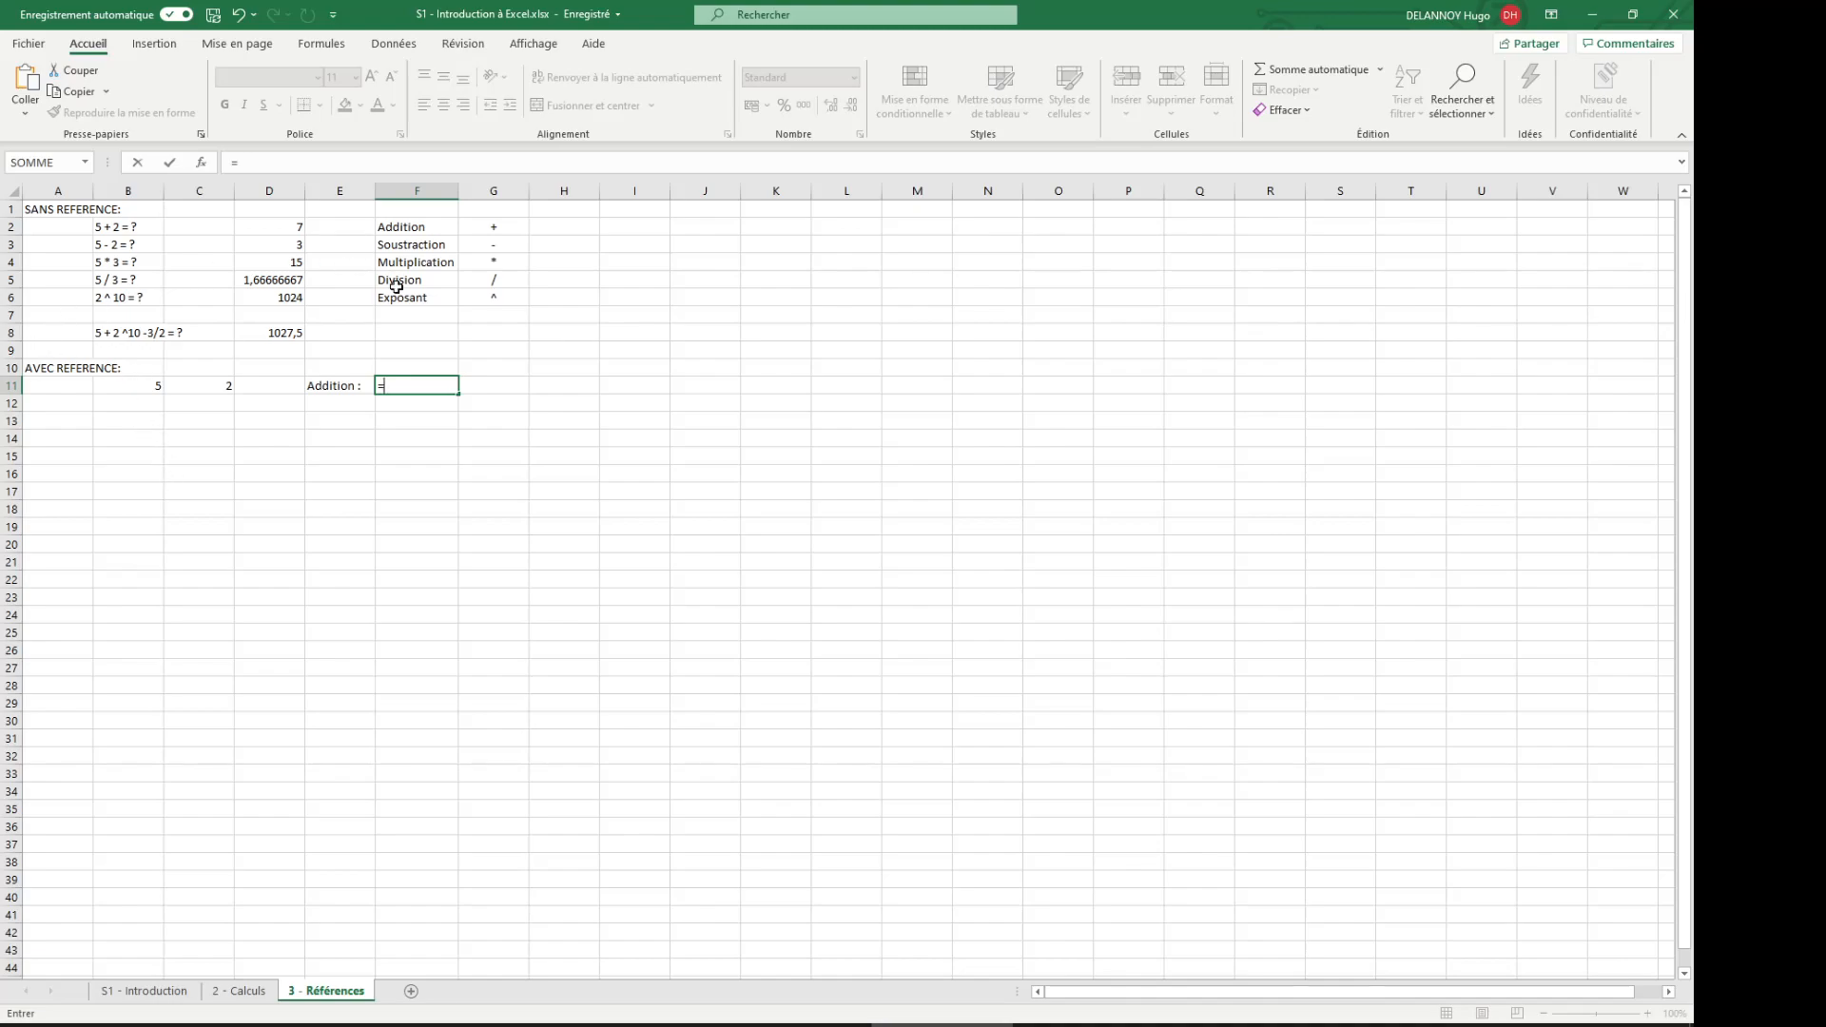
pyautogui.click(131, 183)
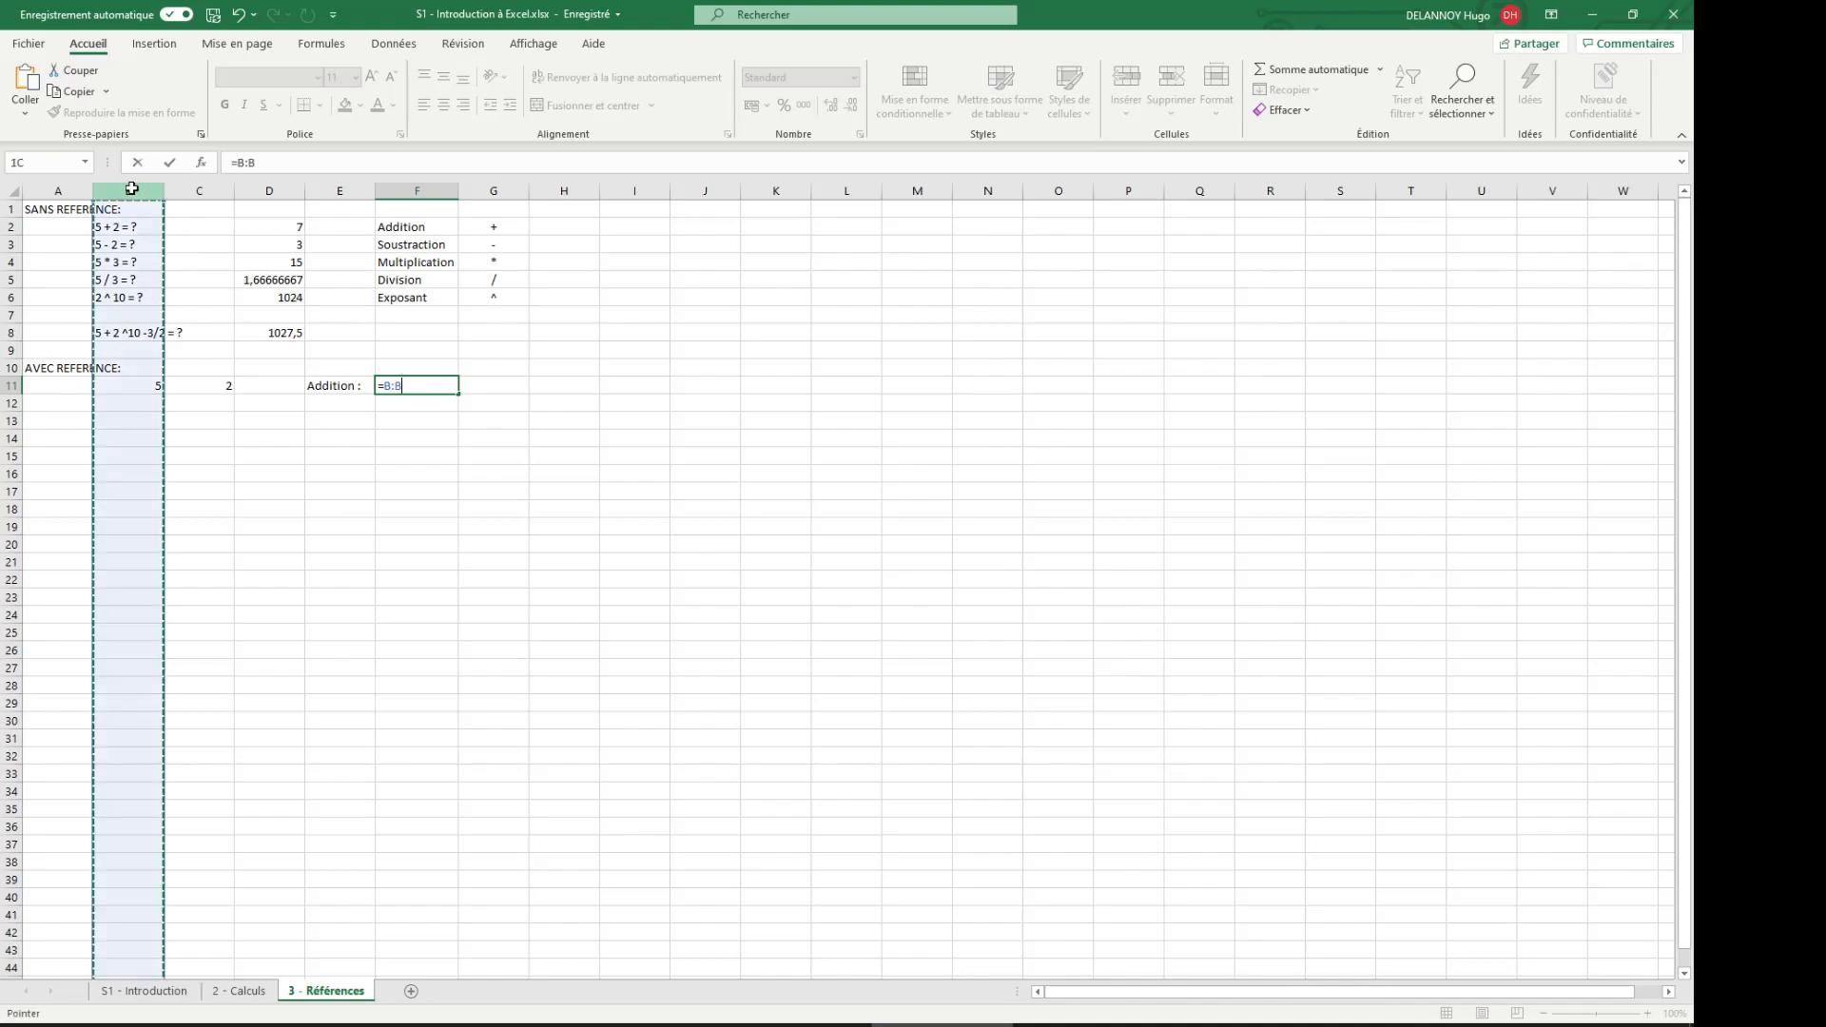
pyautogui.click(10, 384)
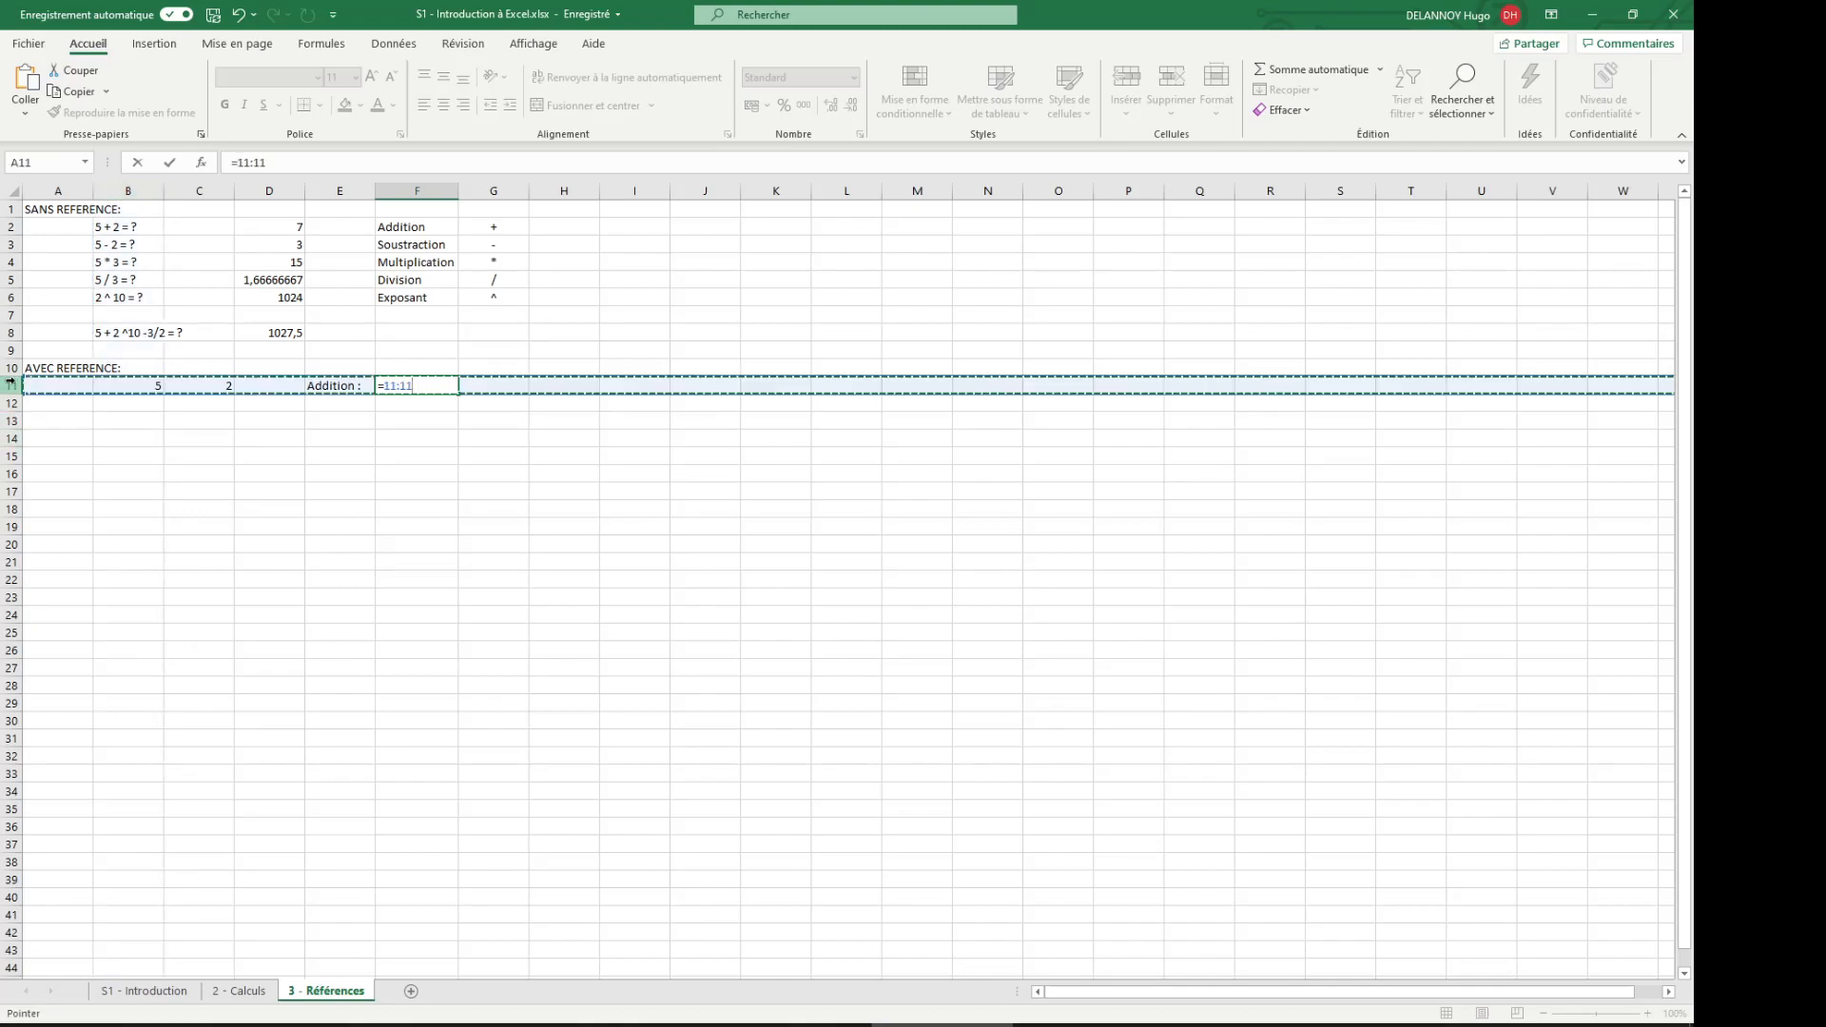
pyautogui.click(129, 190)
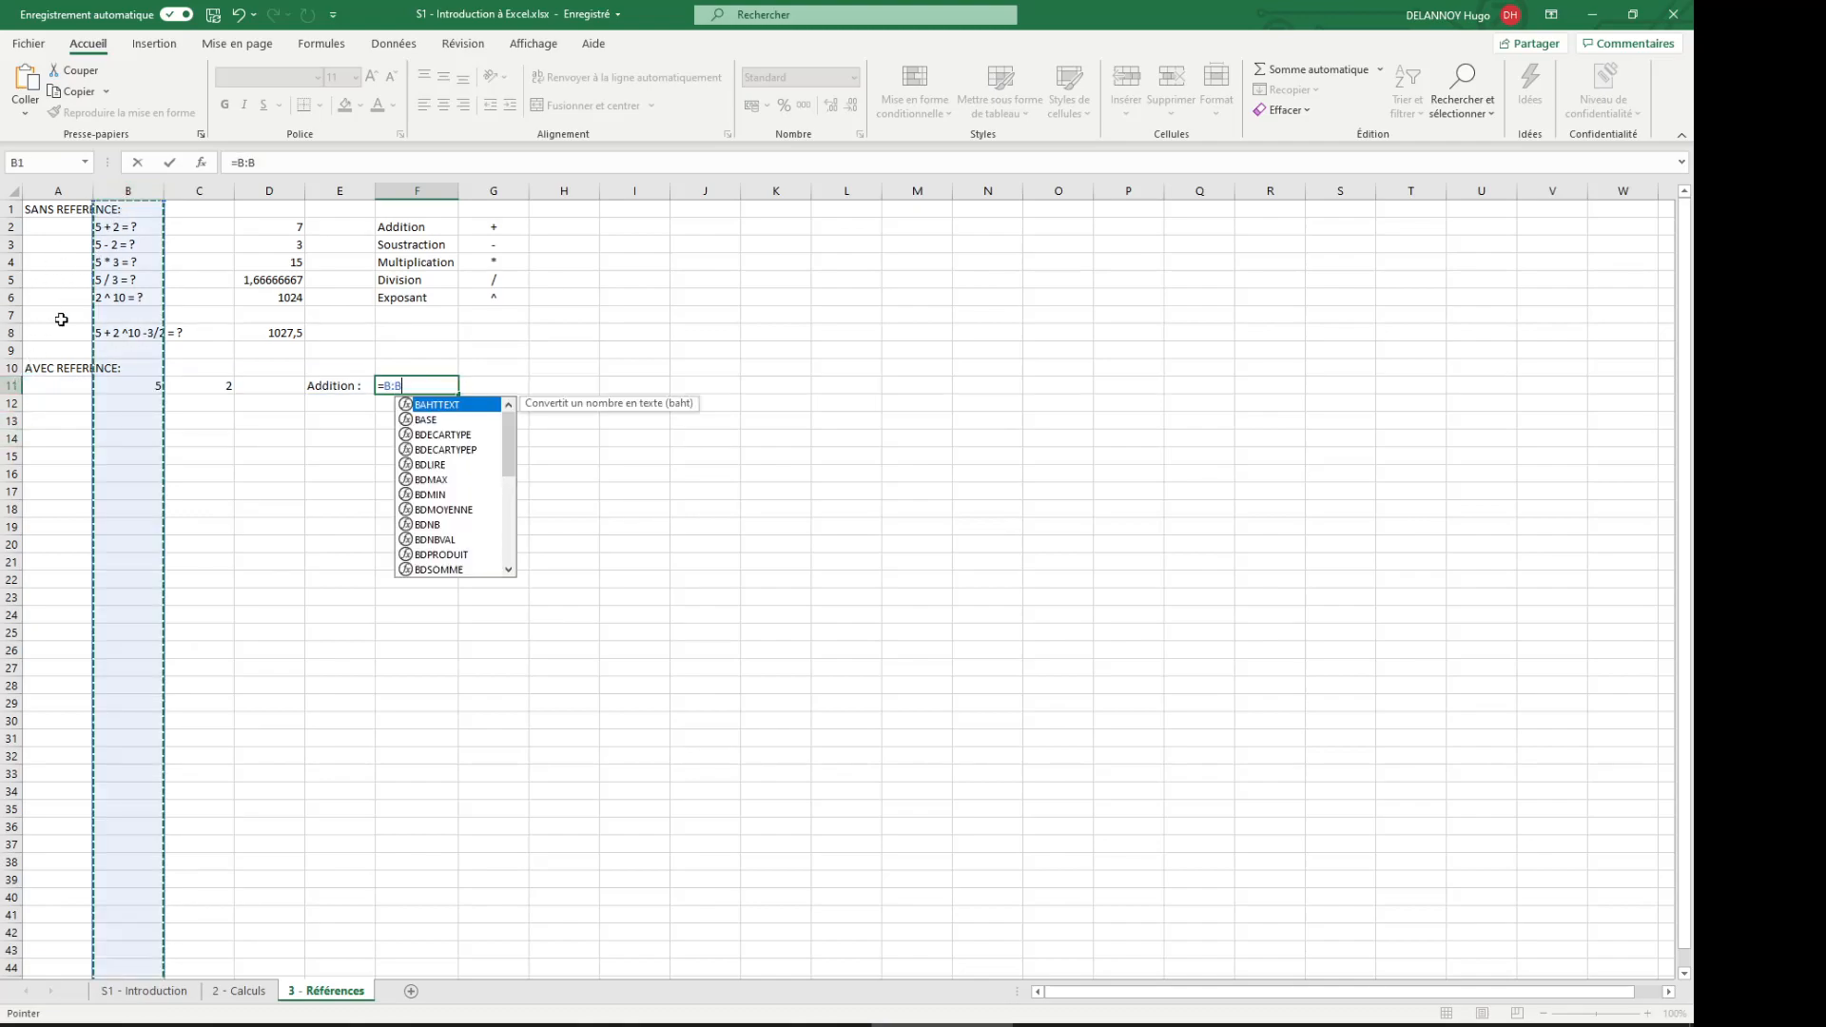
pyautogui.click(9, 385)
pyautogui.click(126, 384)
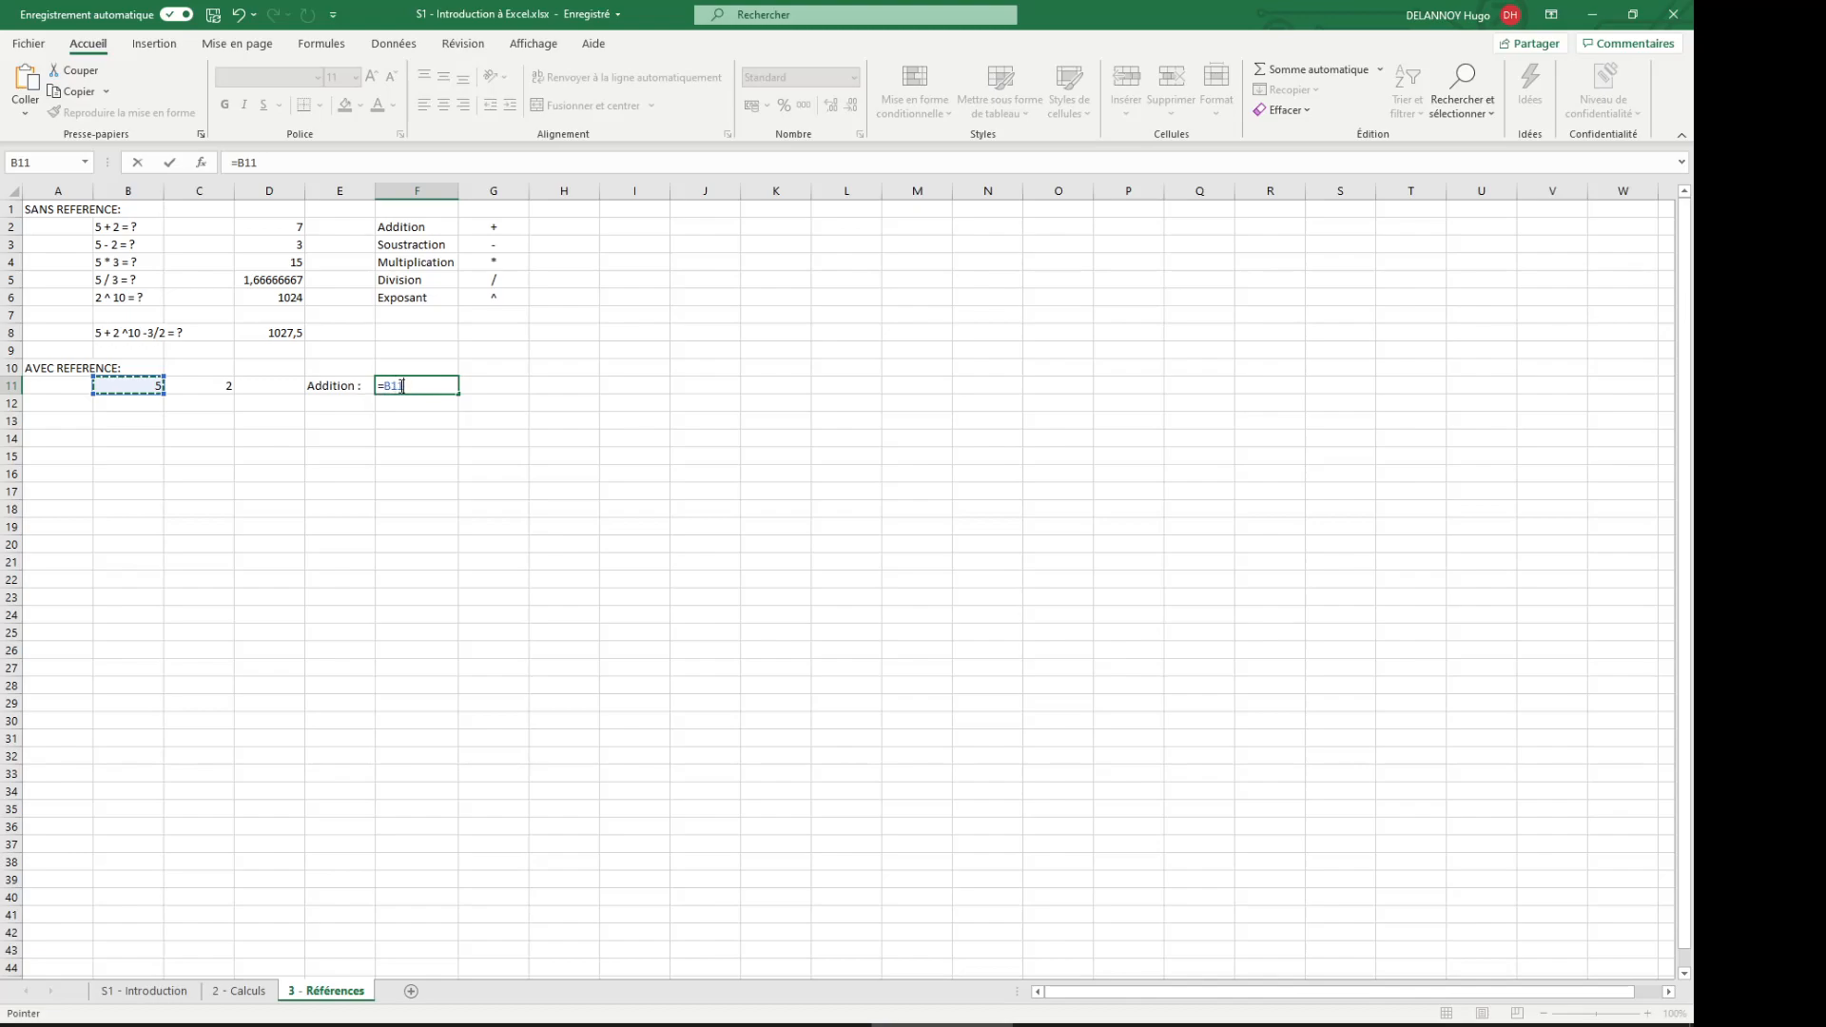
pyautogui.press('BackSpace')
pyautogui.press('BackSpace')
pyautogui.press('BackSpace')
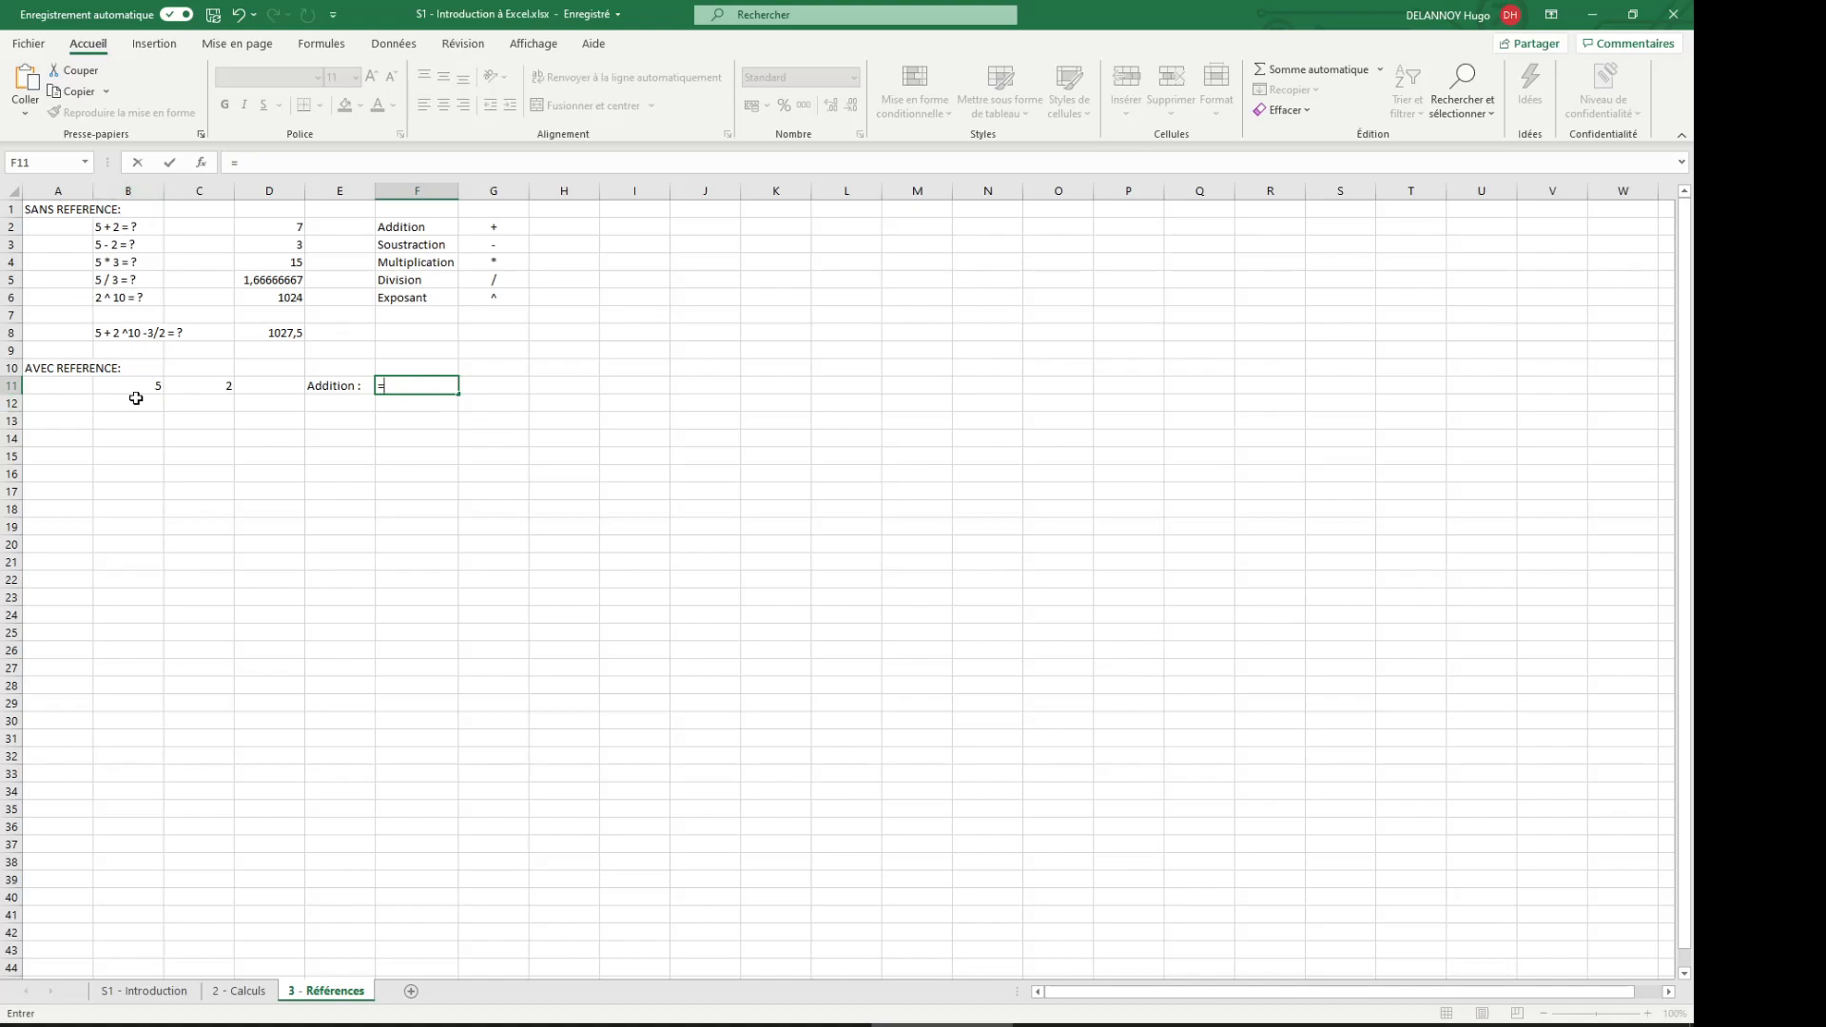
pyautogui.write('B11')
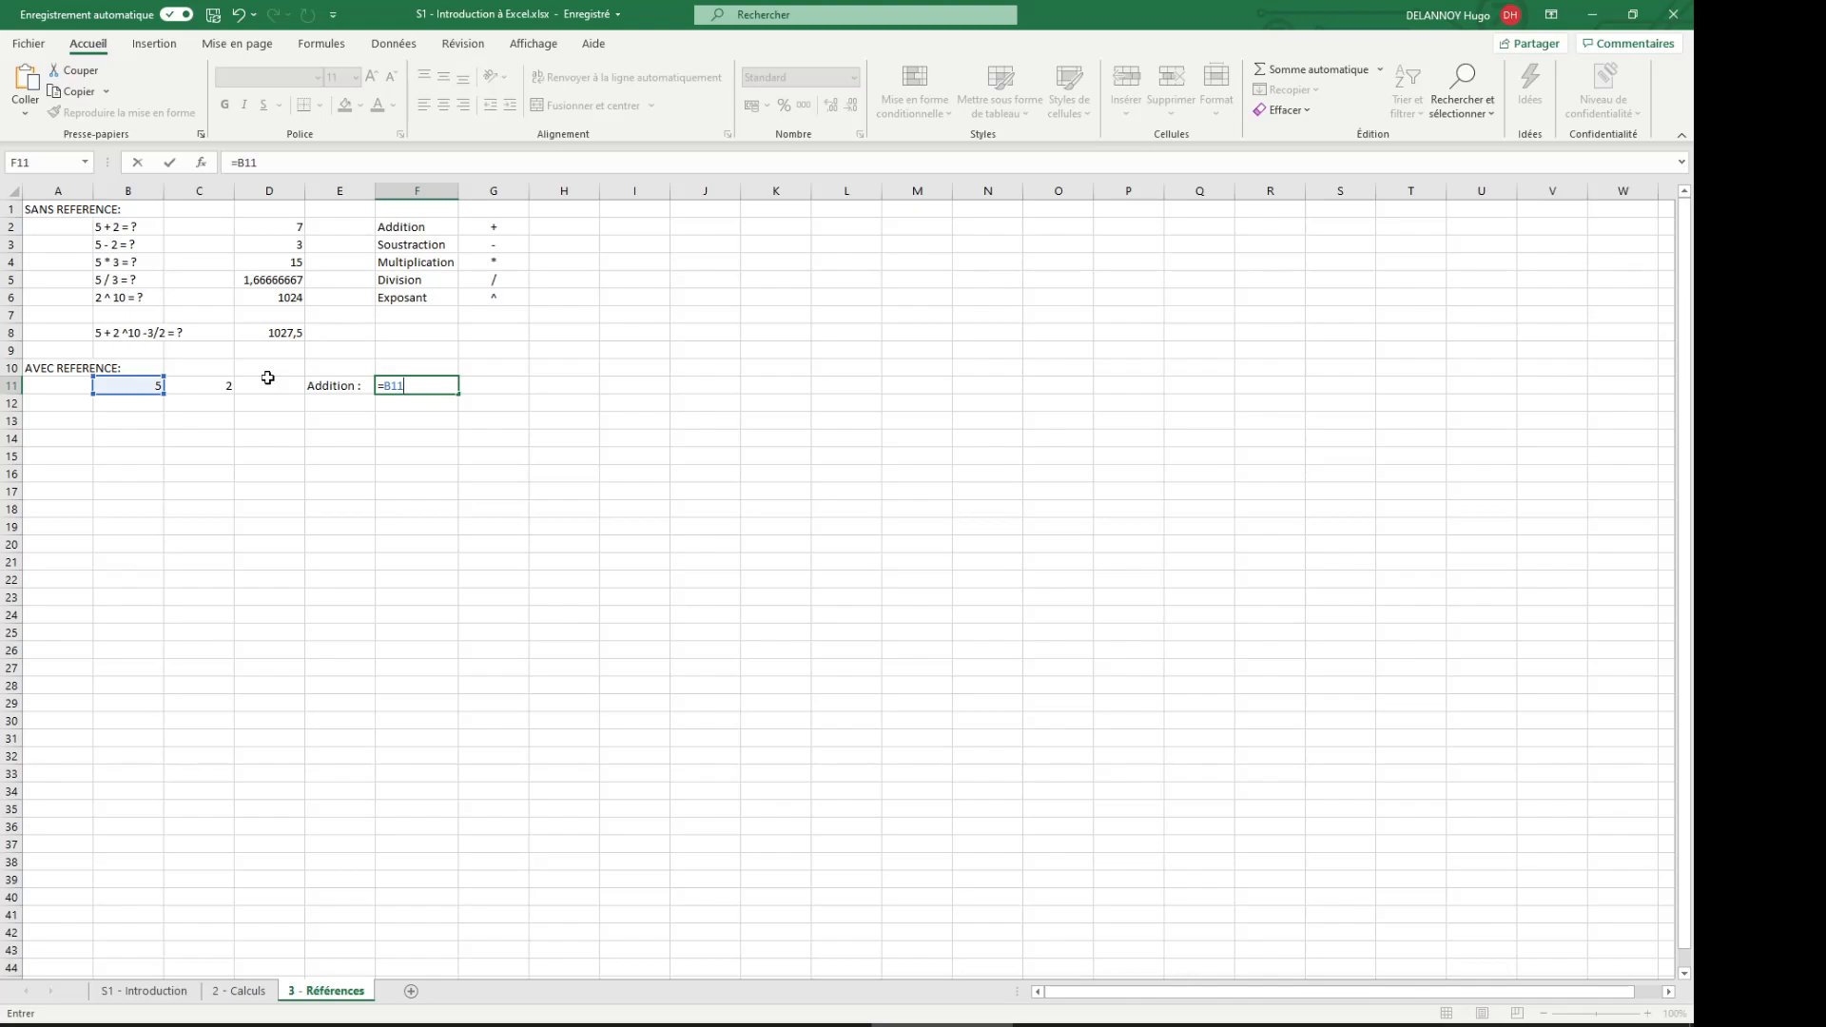
pyautogui.press('BackSpace')
pyautogui.press('BackSpace')
pyautogui.press('BackSpace')
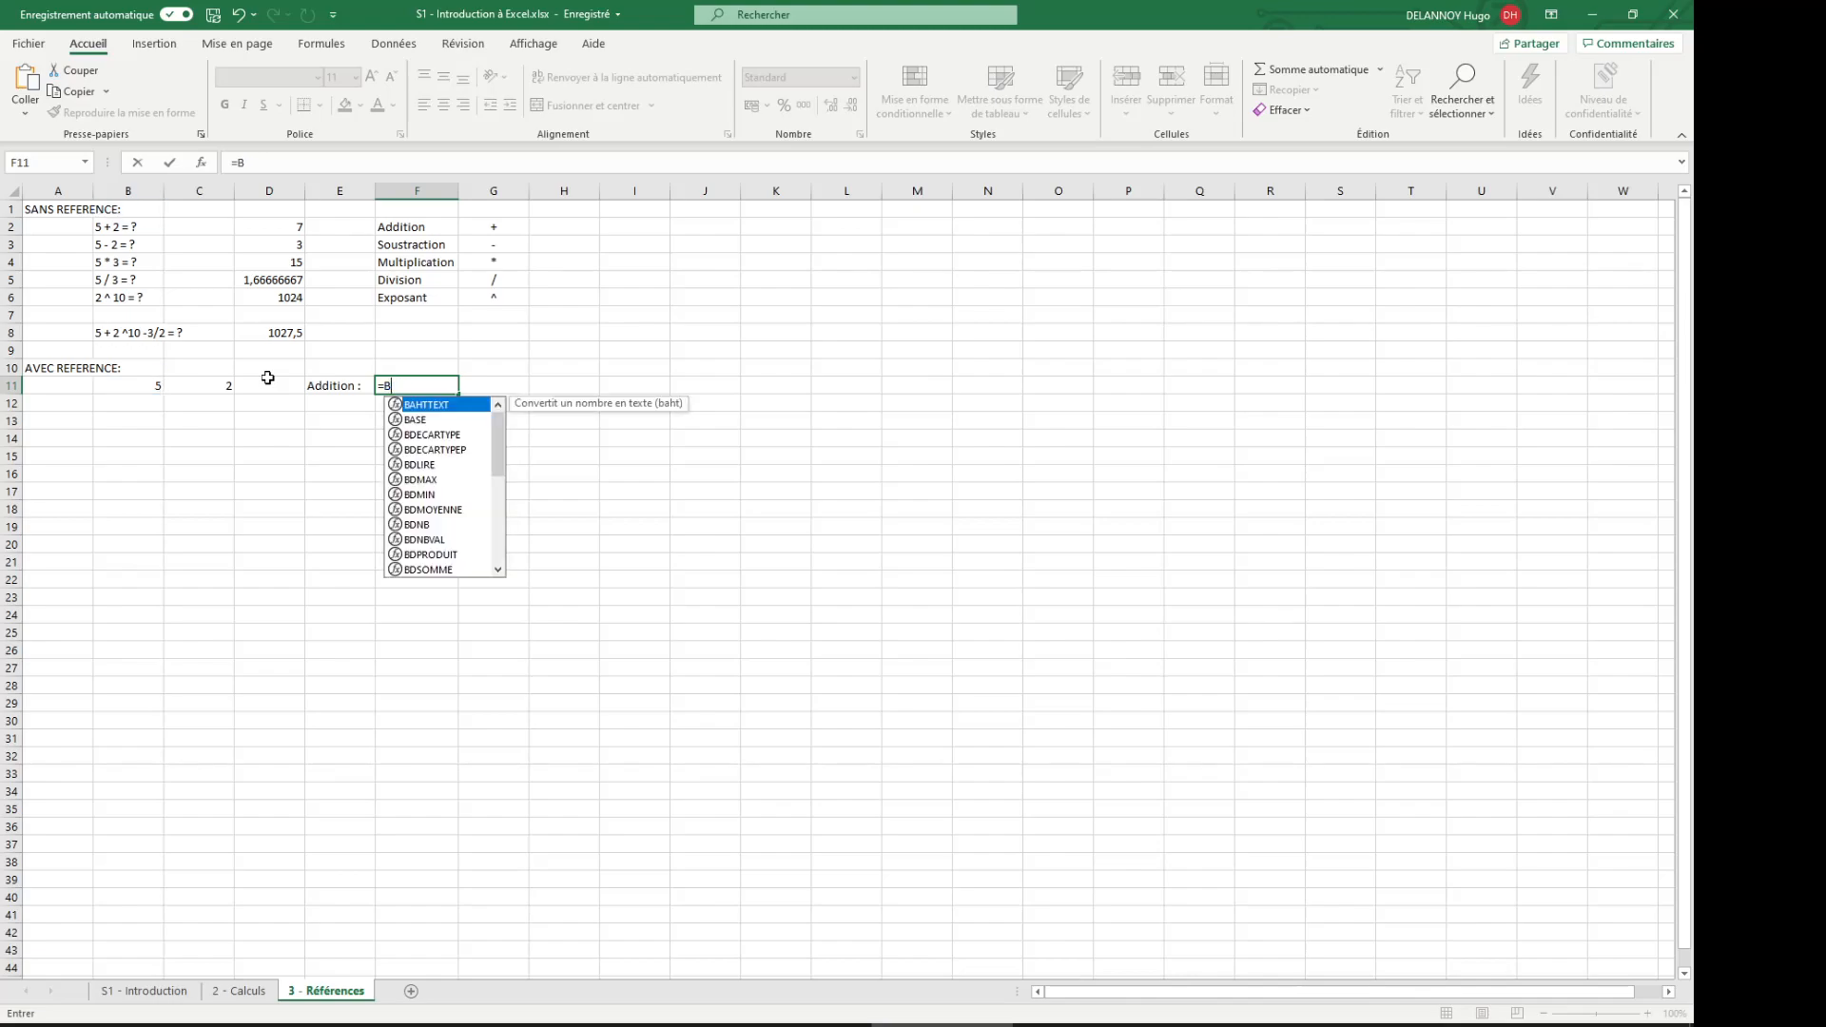
# Step: Complete the formula in F11 so that it adds the two operands by reference, =B11+C11
pyautogui.click(143, 386)
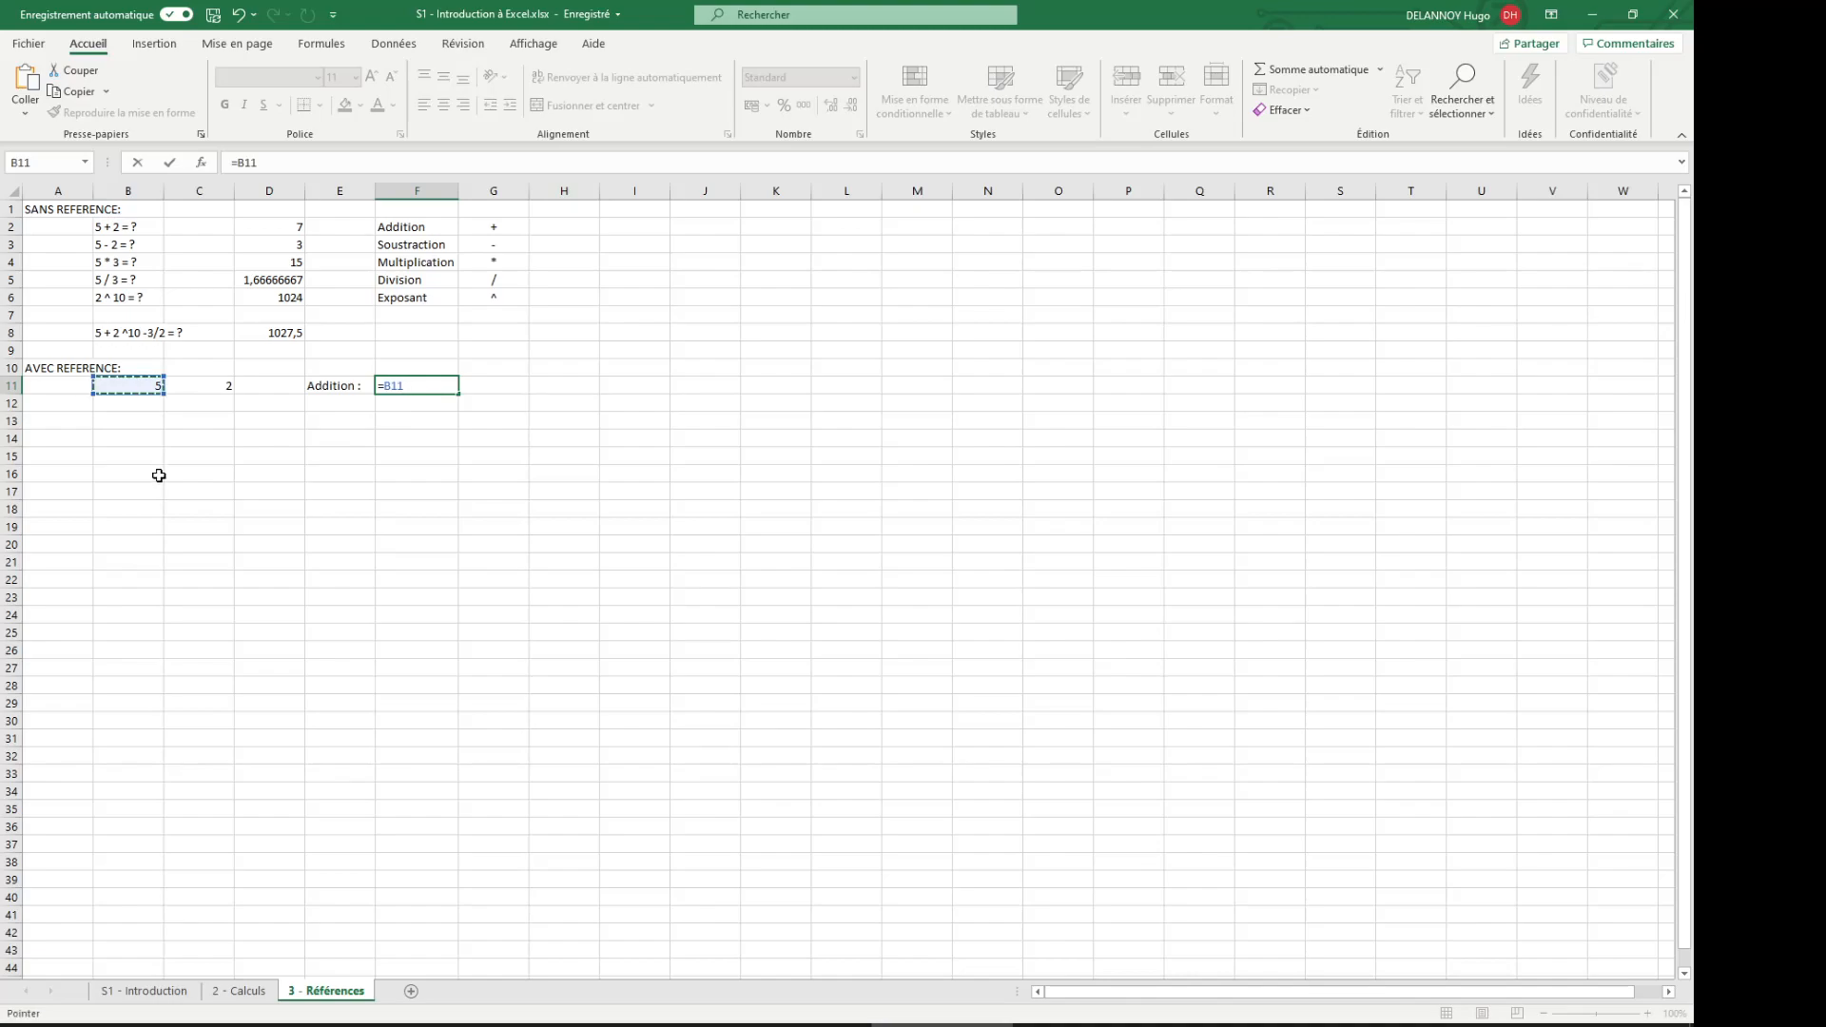
pyautogui.write('+')
pyautogui.click(215, 385)
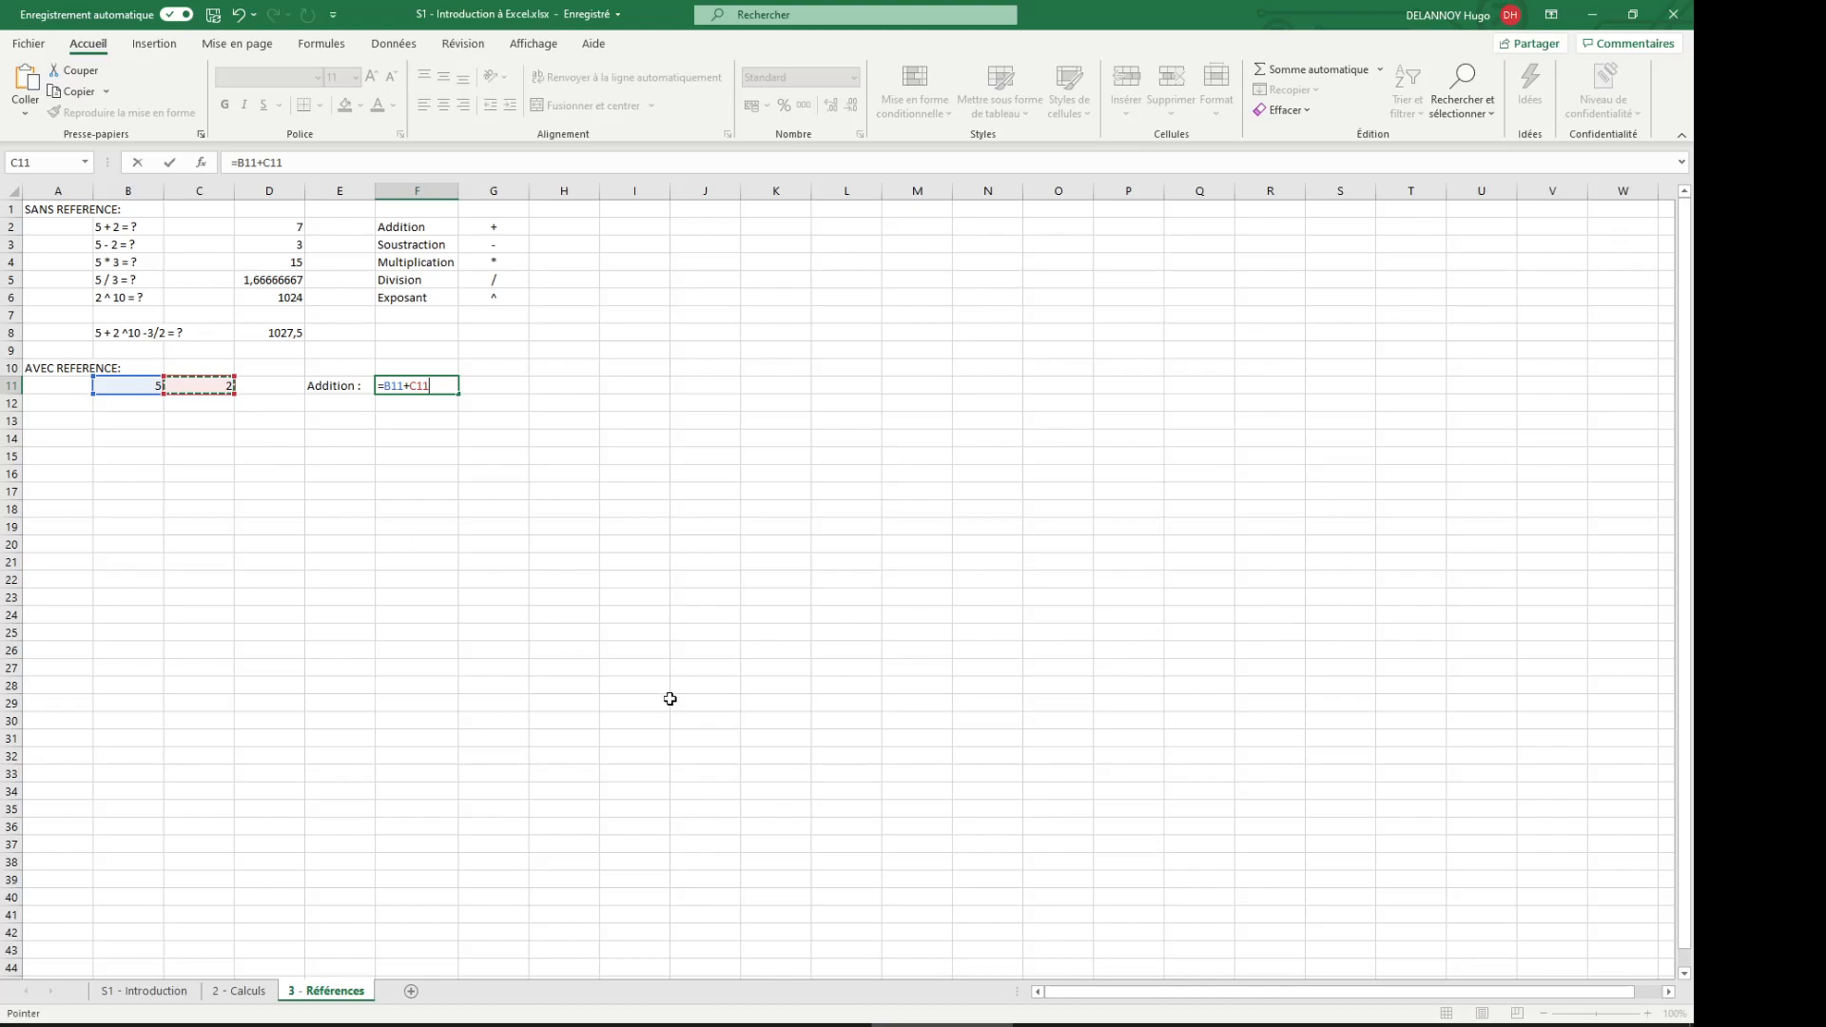
pyautogui.press('Return')
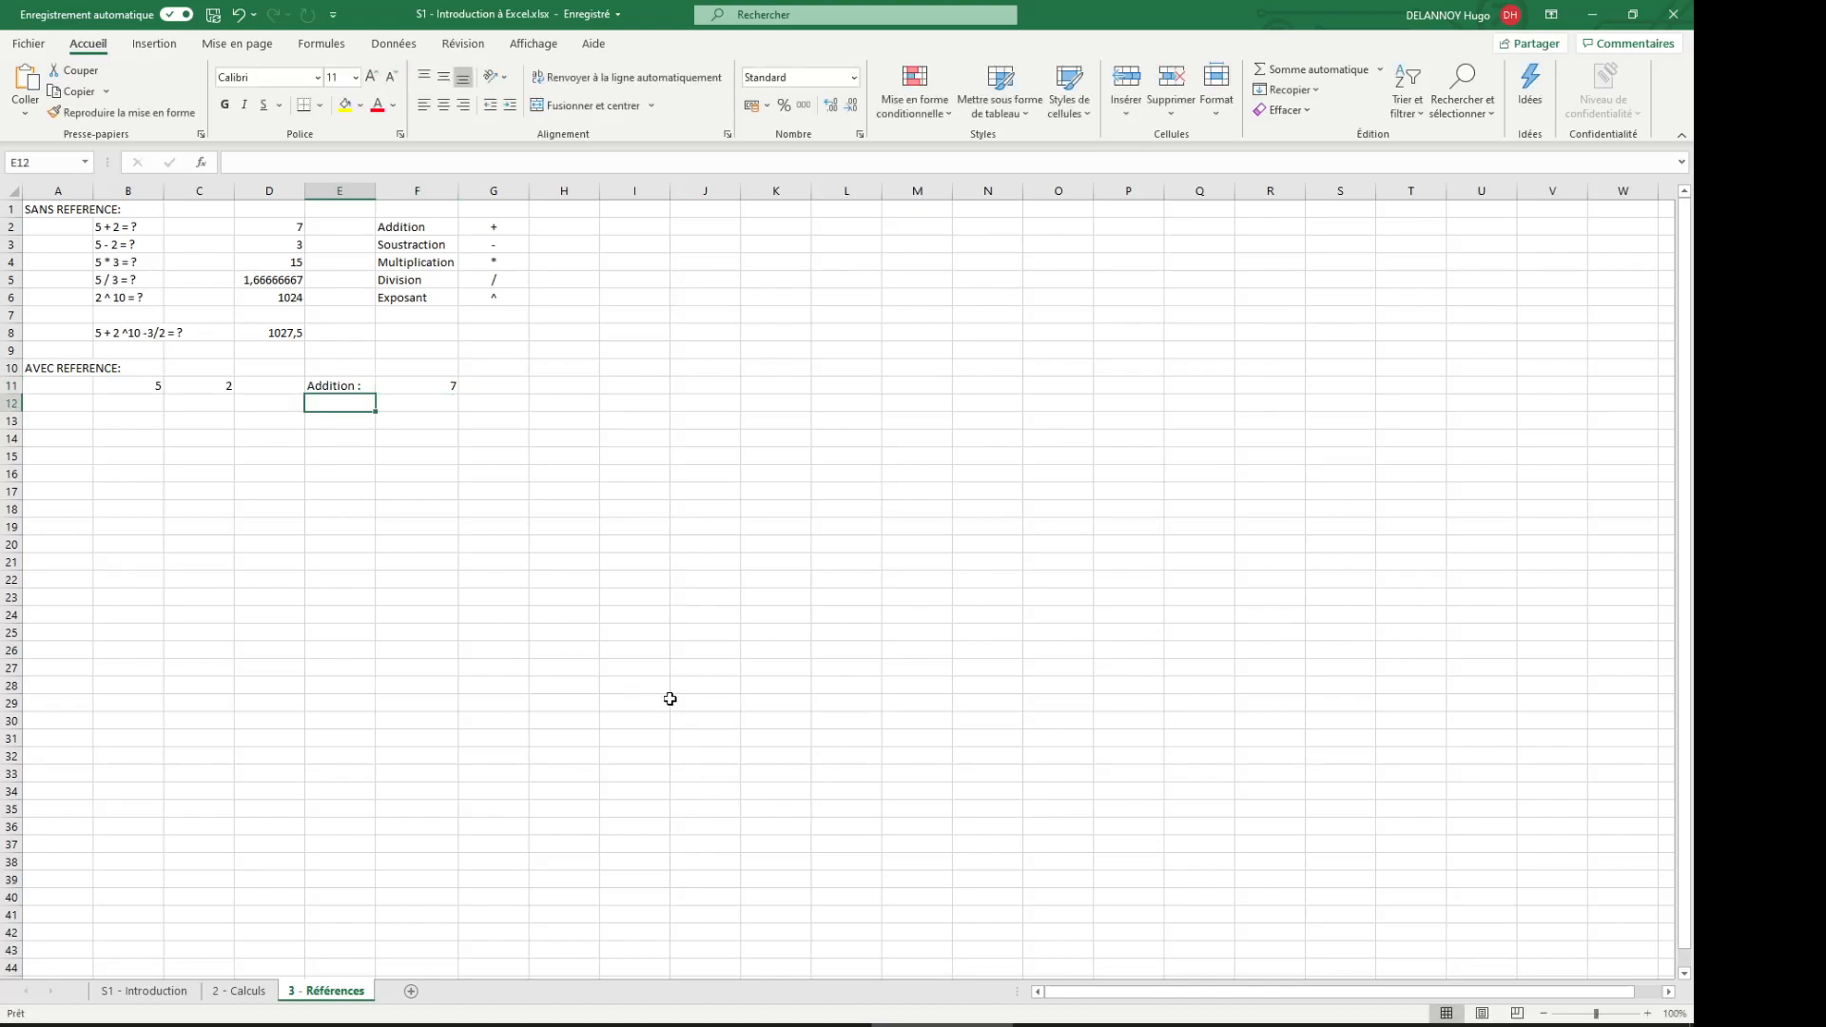
# Step: Change the second operand in cell C11 to 3
pyautogui.press('Right')
pyautogui.press('Up')
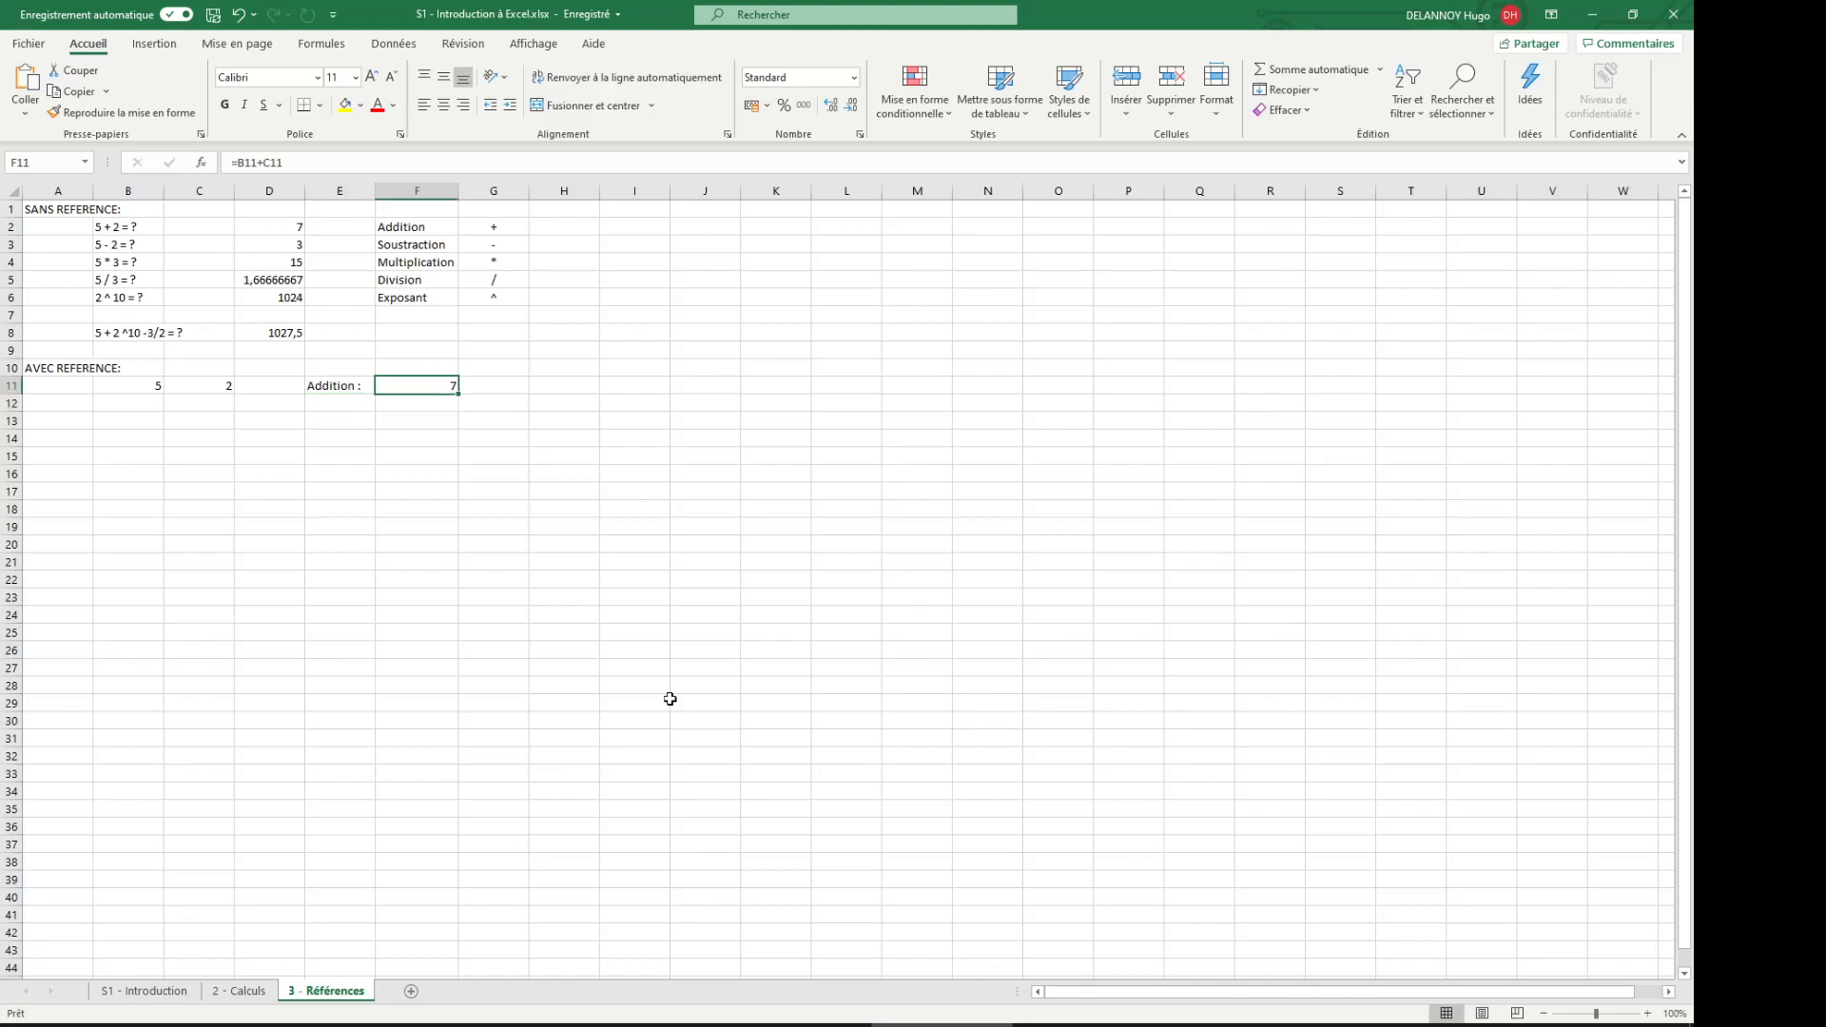
pyautogui.press('Left')
pyautogui.press('Left')
pyautogui.press('Left')
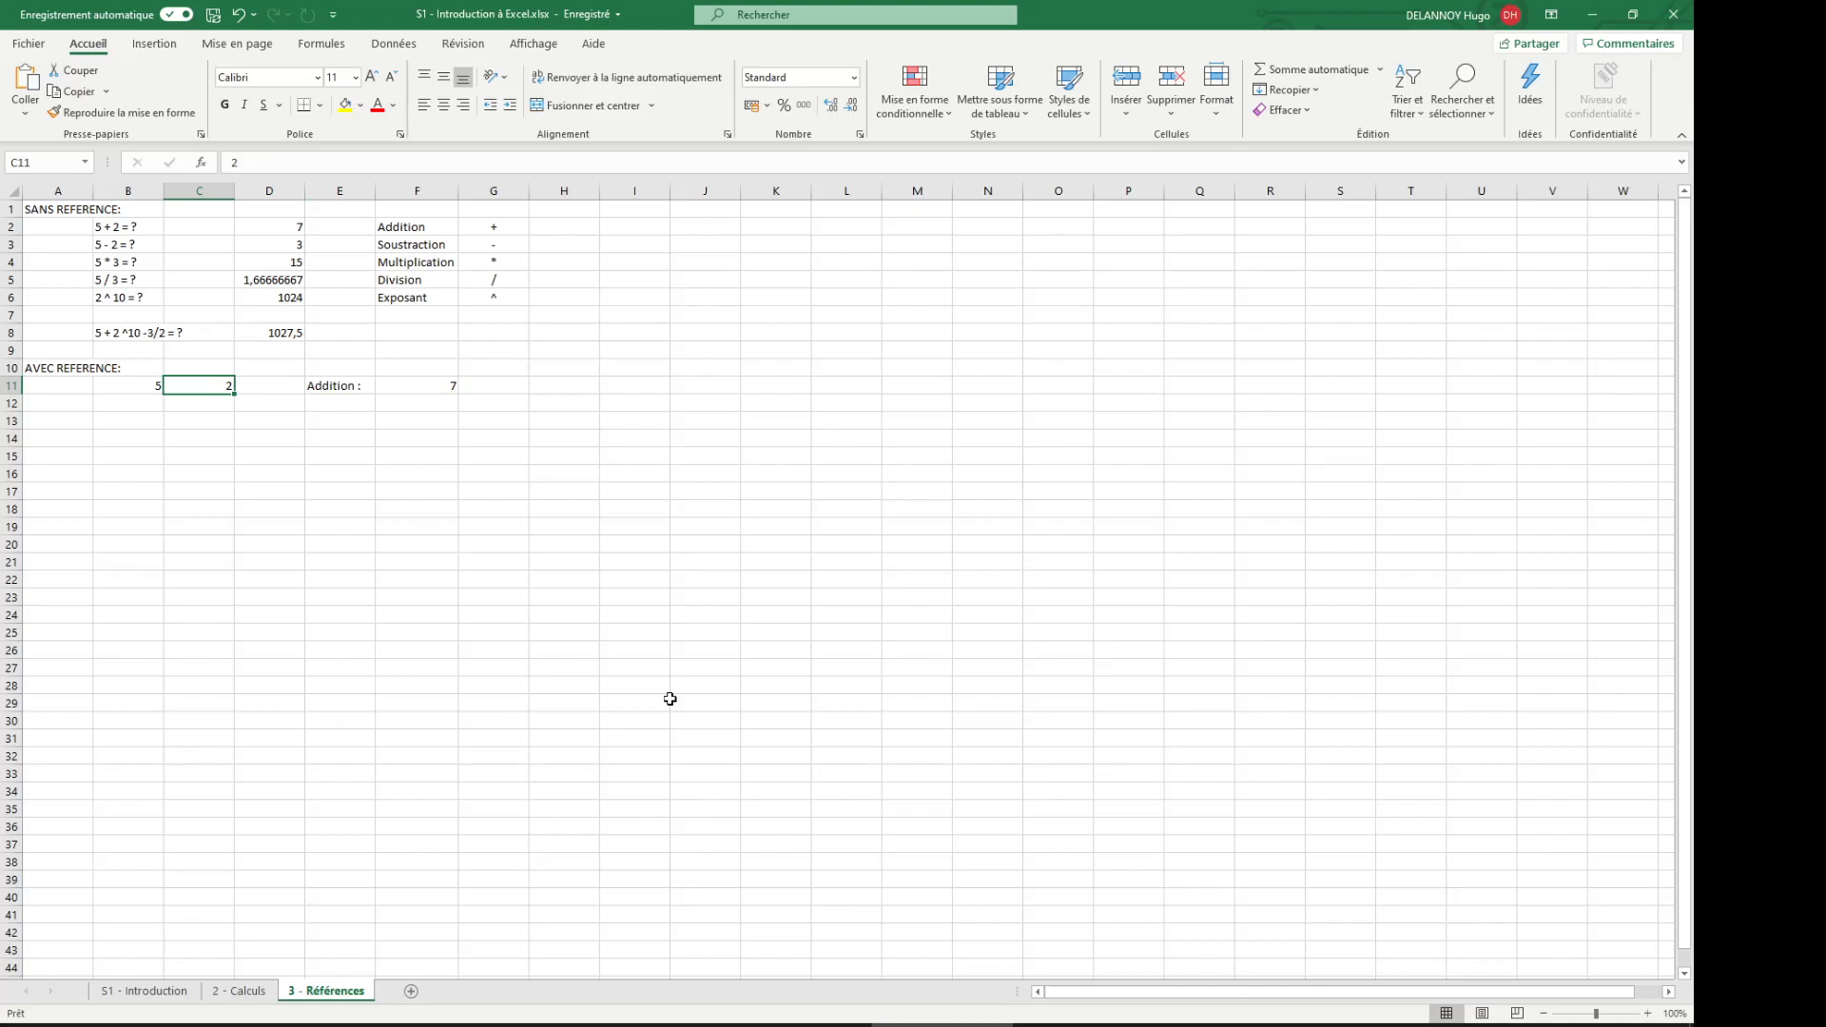
pyautogui.write('3')
pyautogui.press('Return')
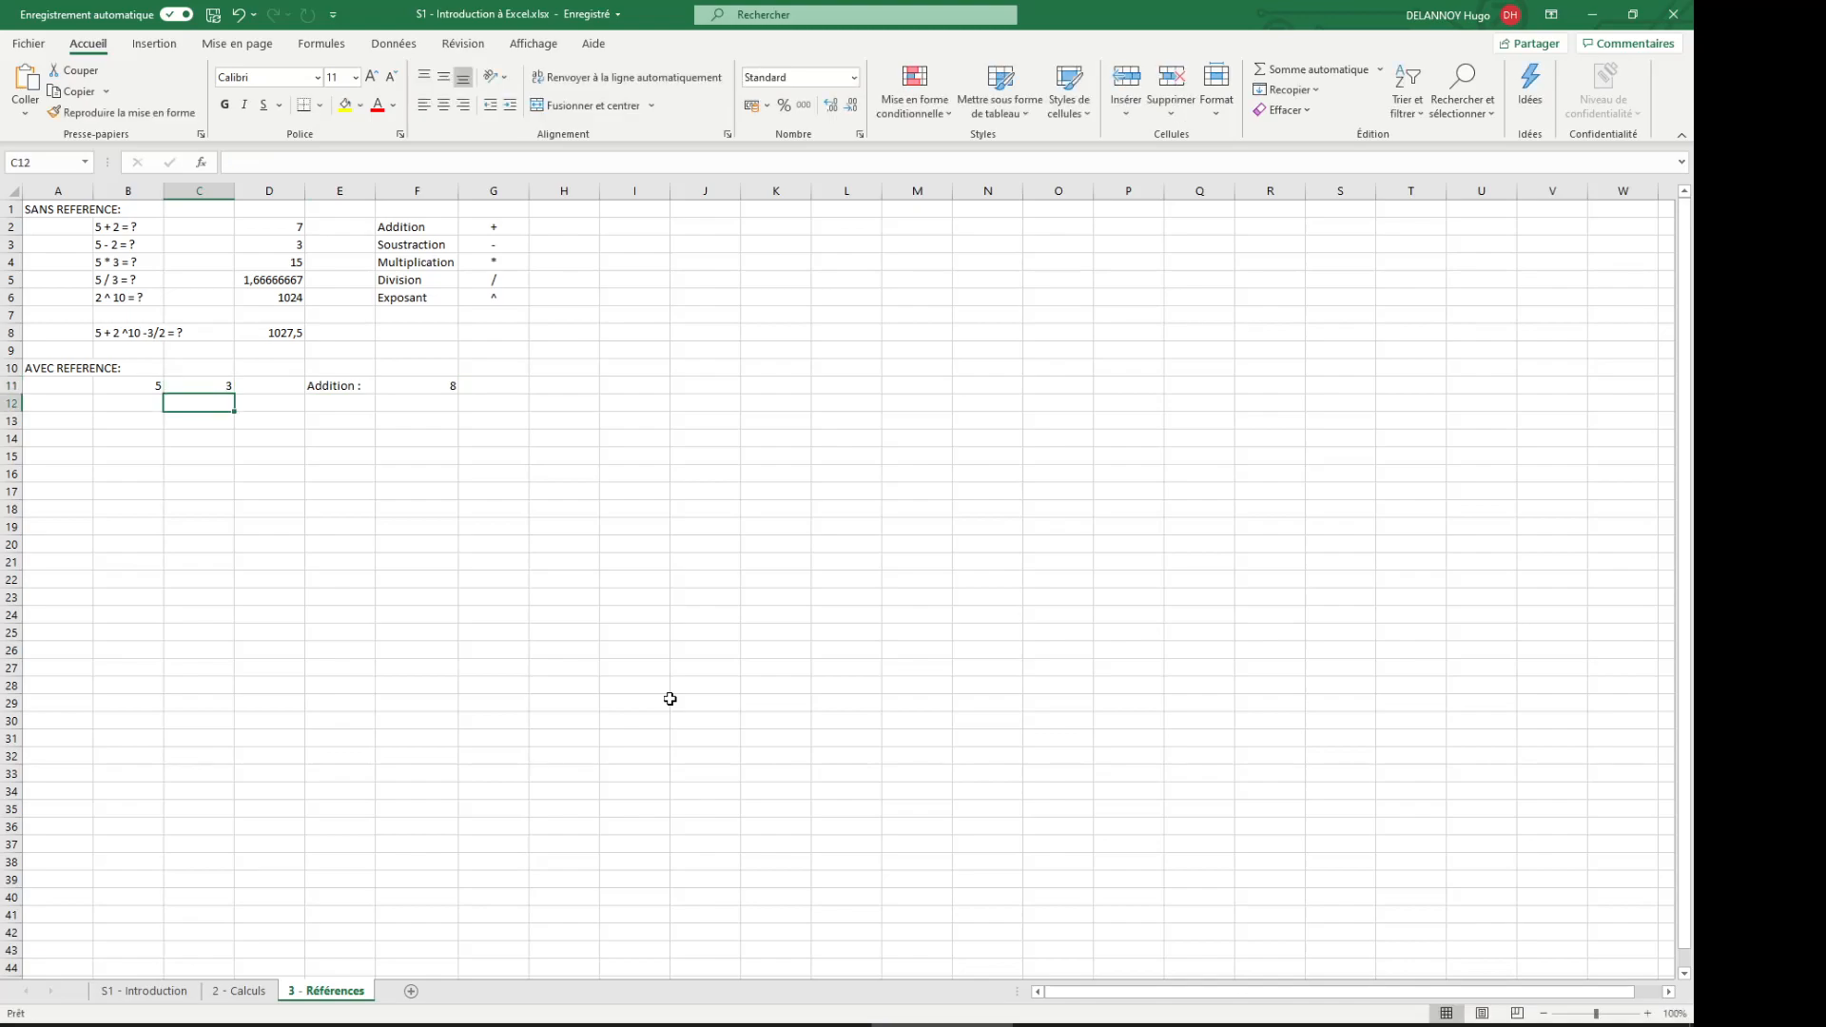
# Step: Examine the operands in B11 and C11 and the referencing addition formula in F11
pyautogui.press('Up')
pyautogui.press('Left')
pyautogui.hotkey('shift', 'Right')
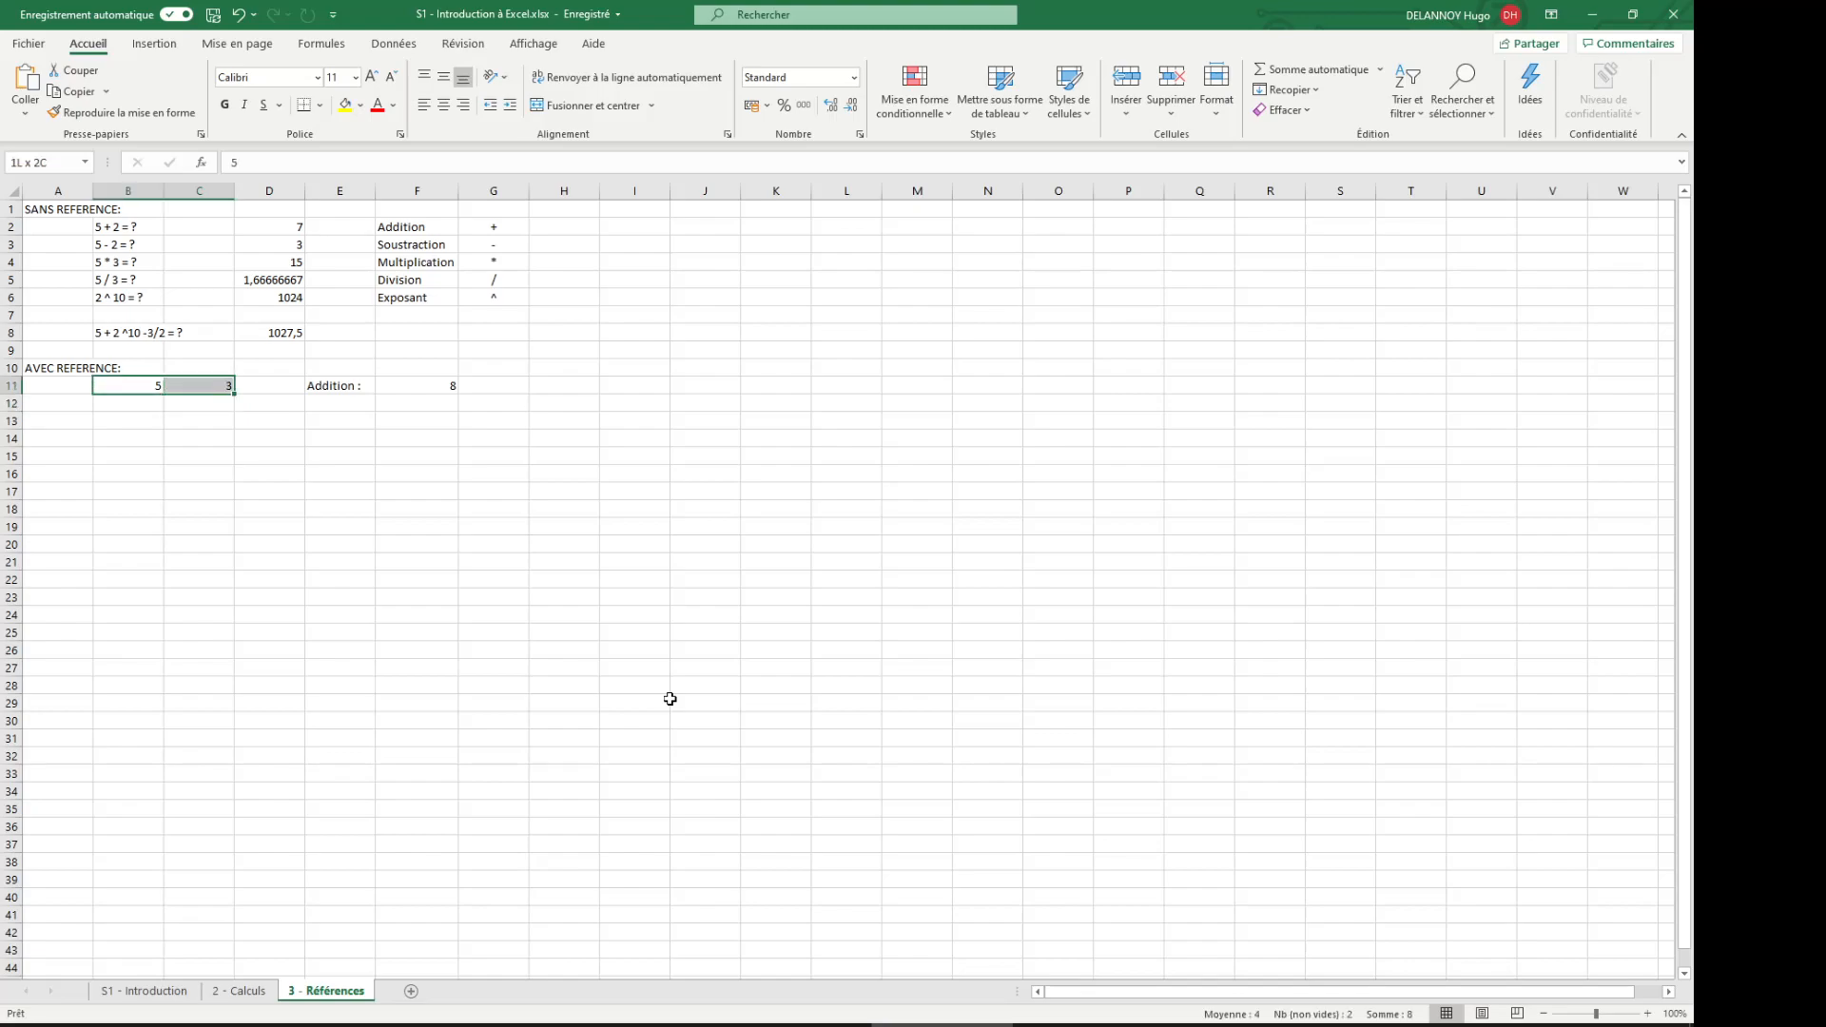
pyautogui.press('Right')
pyautogui.press('Right')
pyautogui.press('Right')
pyautogui.press('Right')
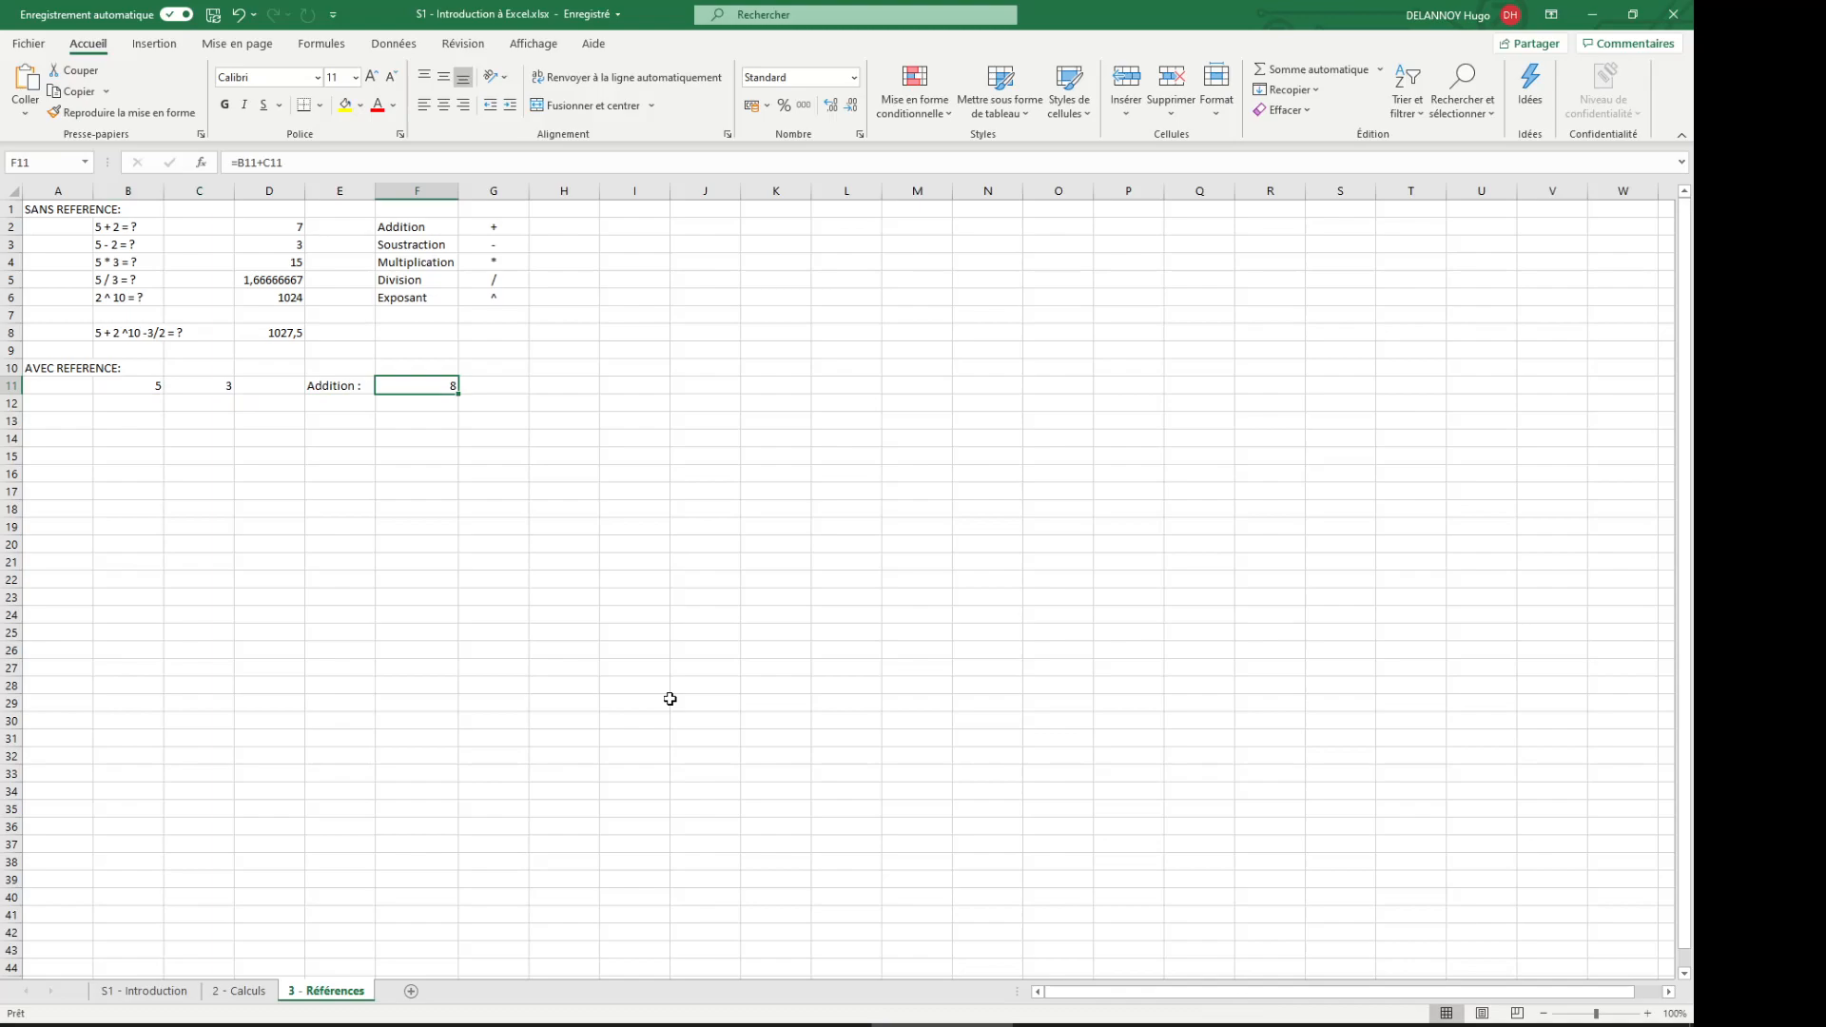
# Step: Enter the column headings Q1, Q2, Q3 and Q4 in cells A11 to D11, replacing the operands
pyautogui.press('Left')
pyautogui.press('Left')
pyautogui.press('Left')
pyautogui.press('Left')
pyautogui.press('Left')
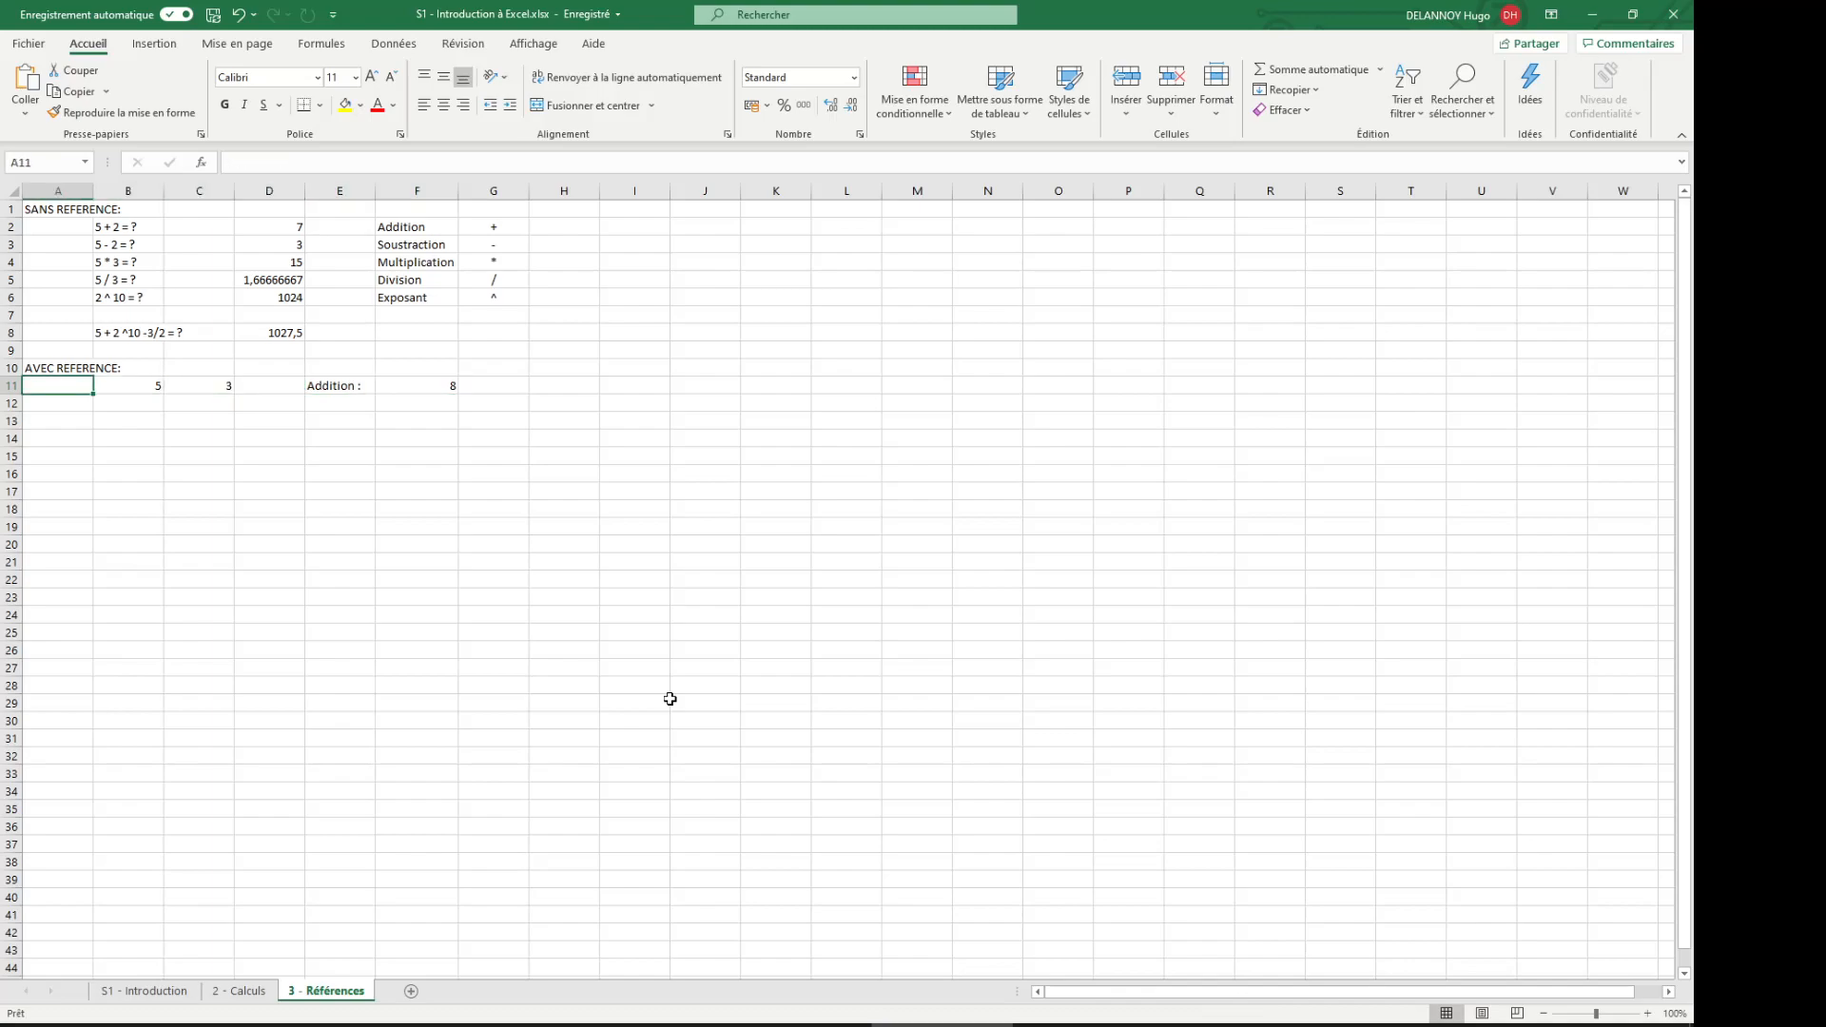
pyautogui.write('Q1')
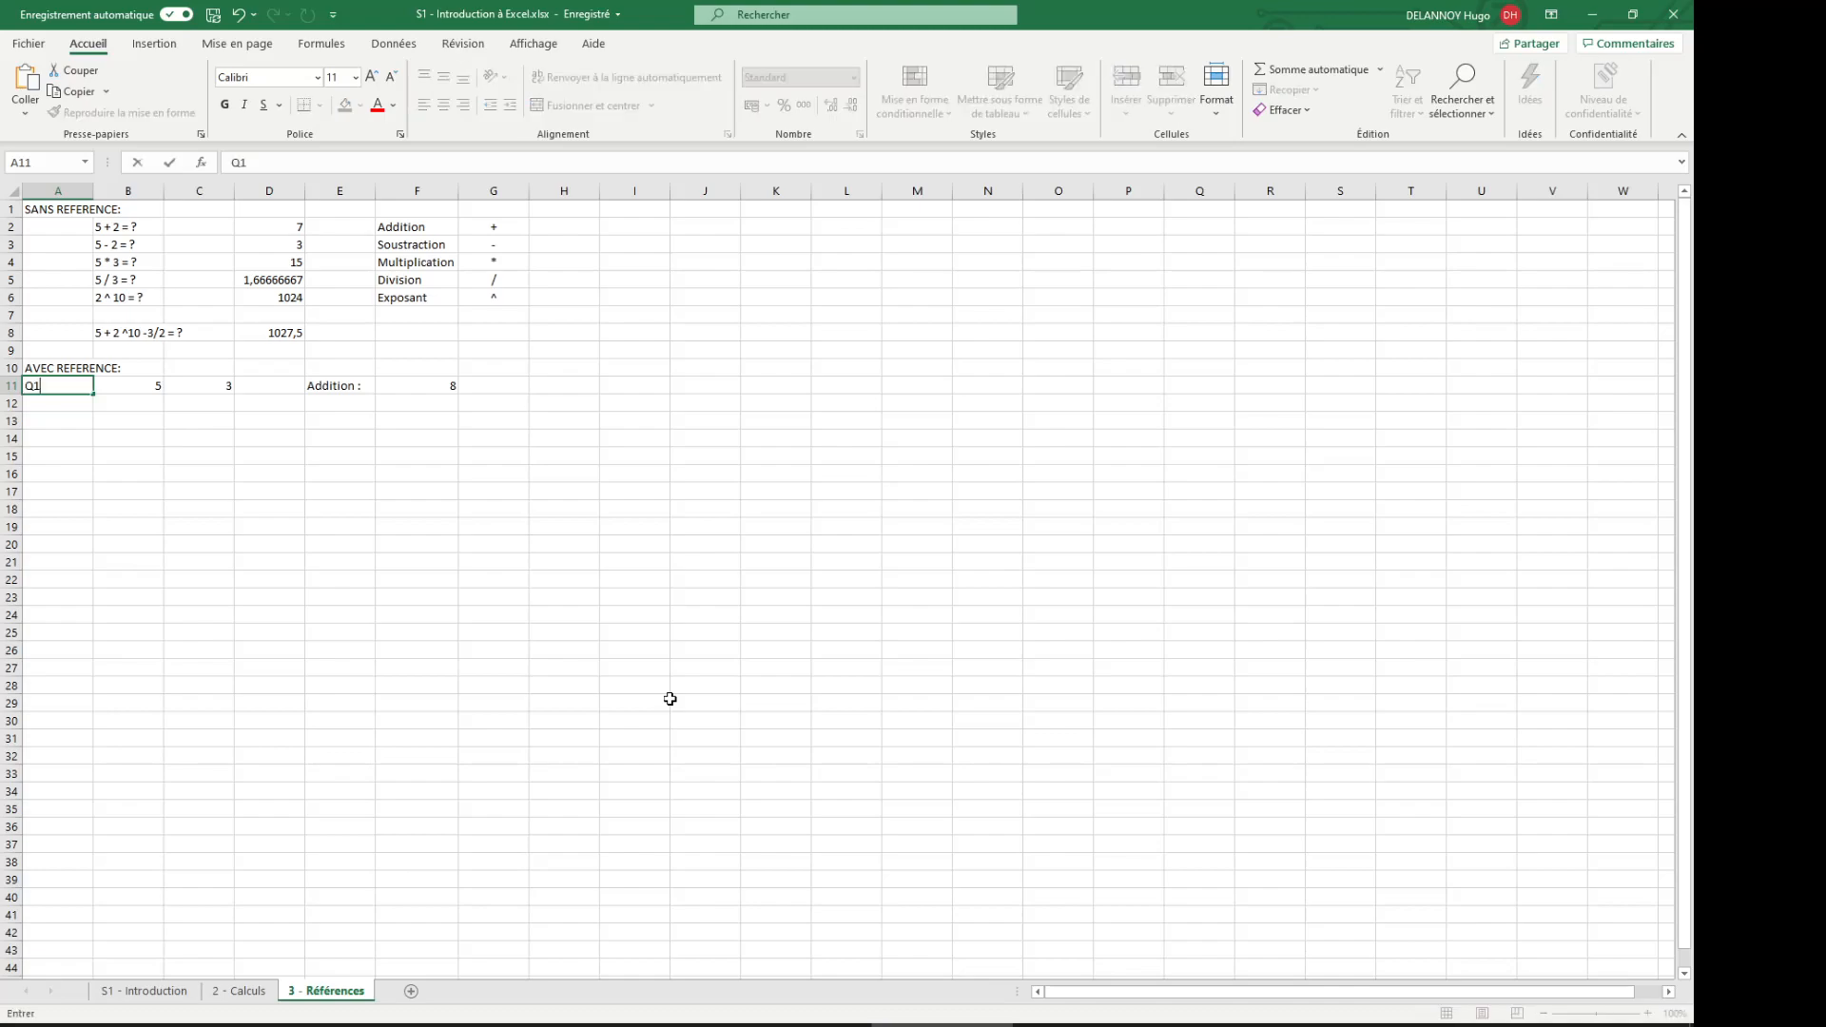
pyautogui.press('Right')
pyautogui.write('QS')
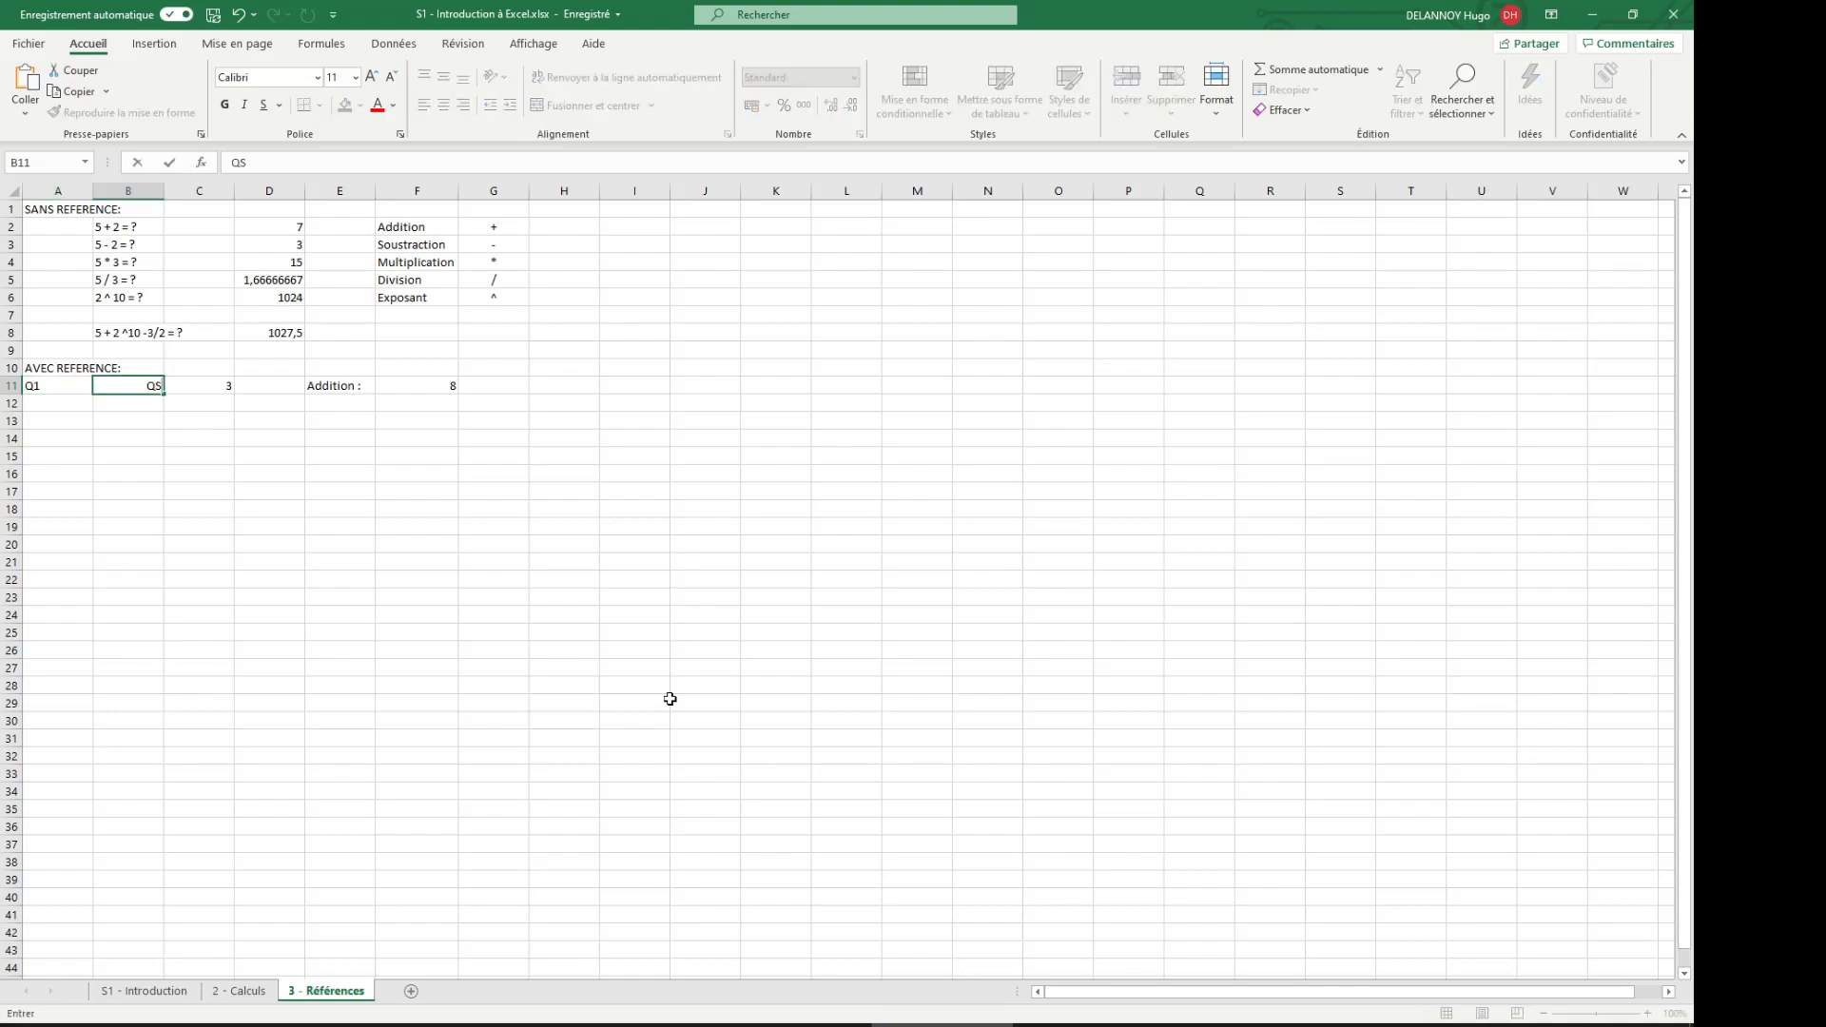
pyautogui.press('Right')
pyautogui.write('Q3')
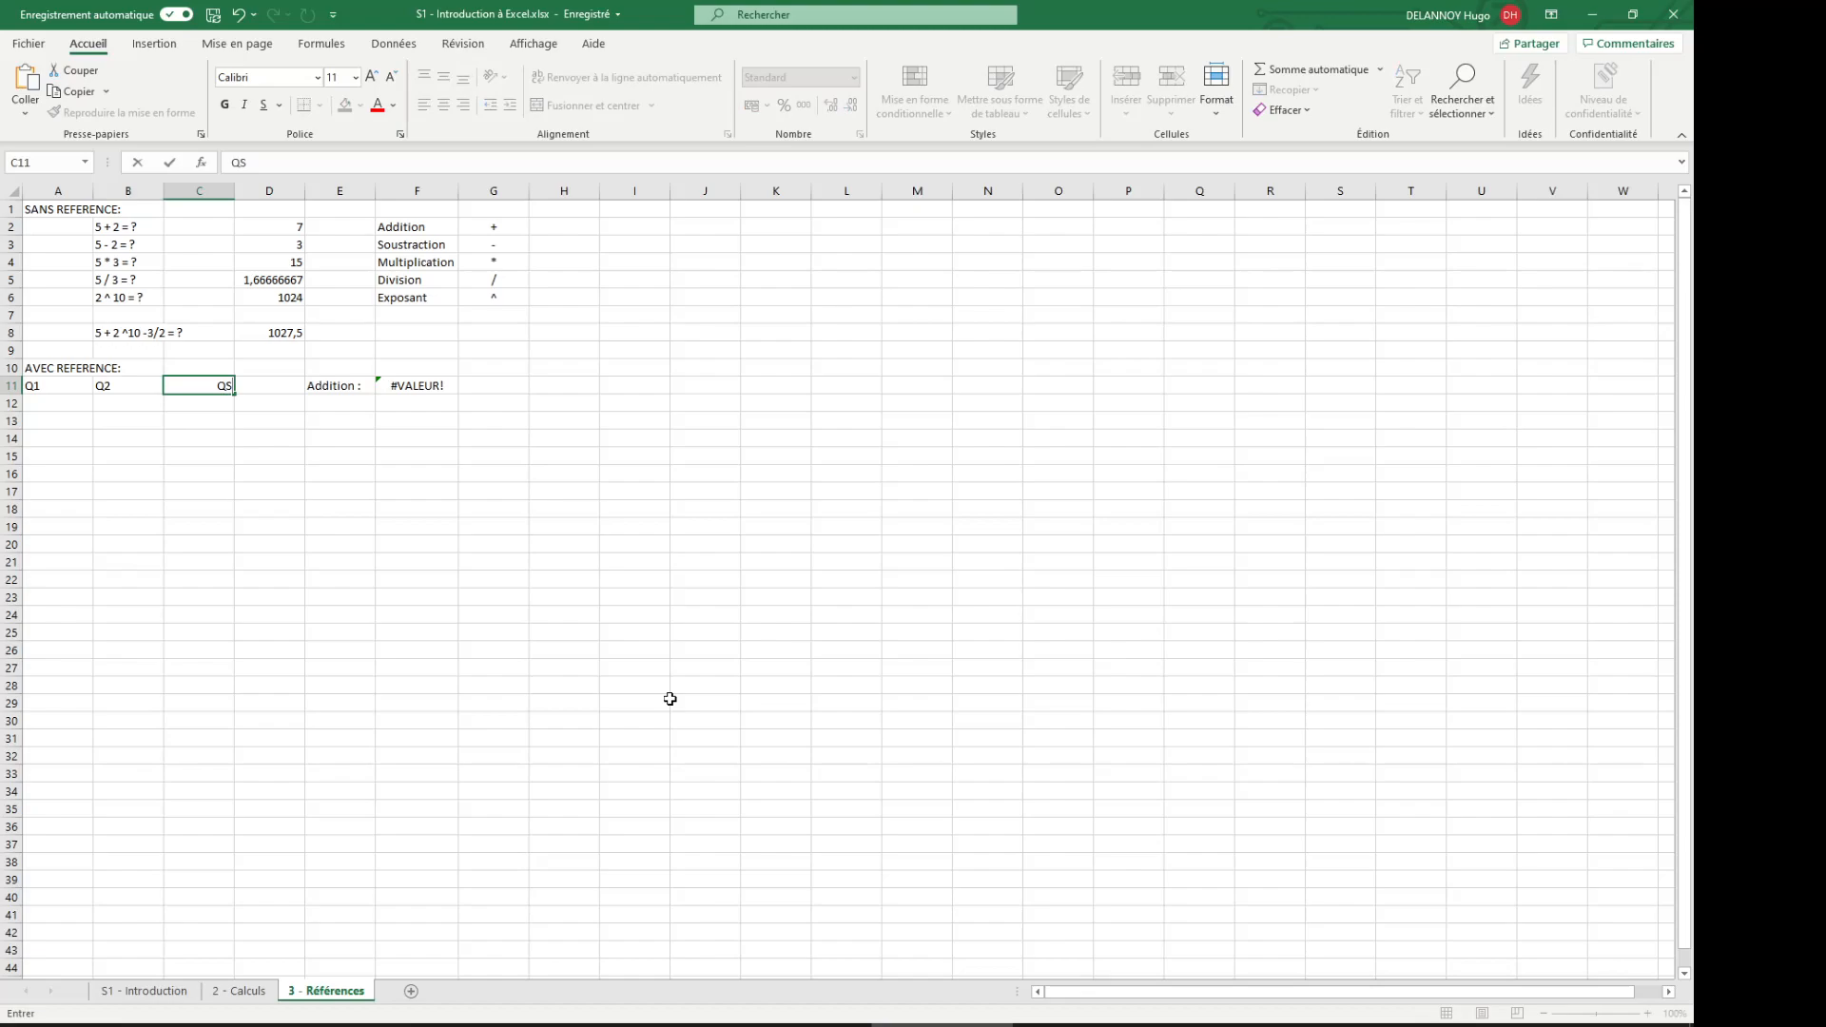
pyautogui.press('Right')
pyautogui.write('Q4')
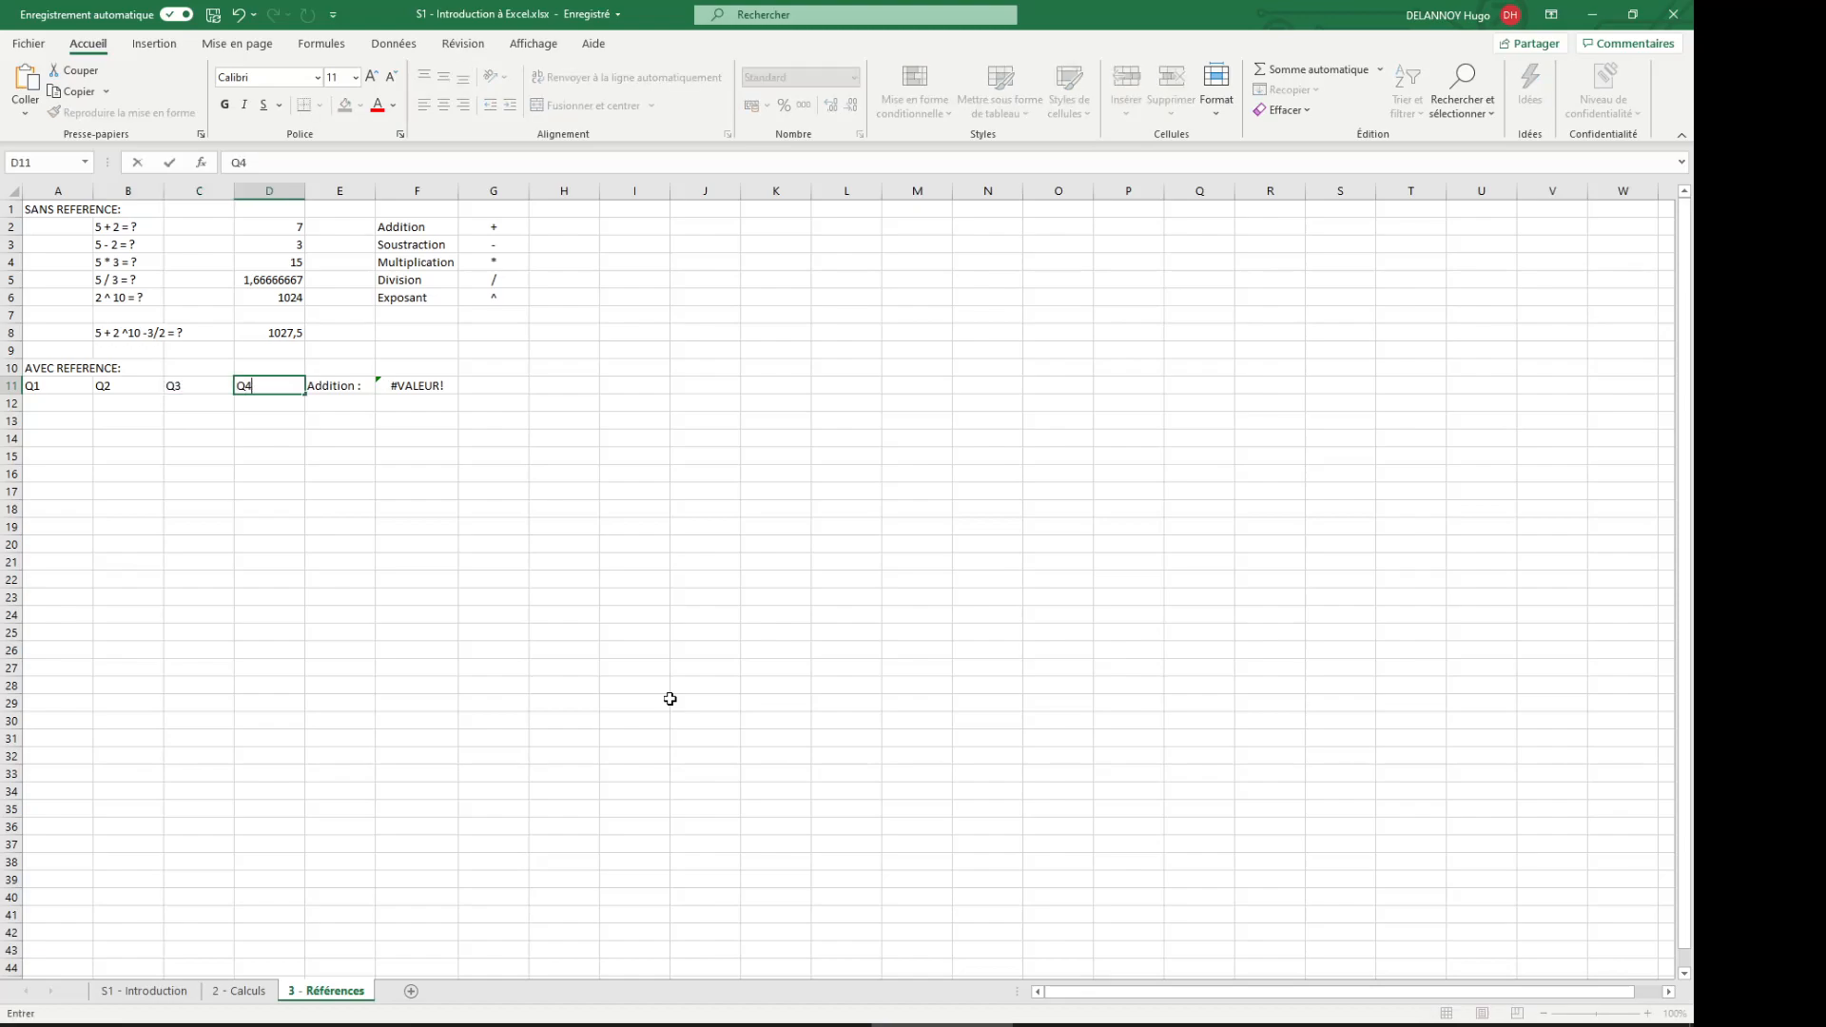
# Step: Enter the values 10, 5, 8 and 3 under the Q1 to Q4 headings in cells A12 to D12
pyautogui.press('Right')
pyautogui.press('Down')
pyautogui.press('Left')
pyautogui.press('Left')
pyautogui.press('Left')
pyautogui.press('Left')
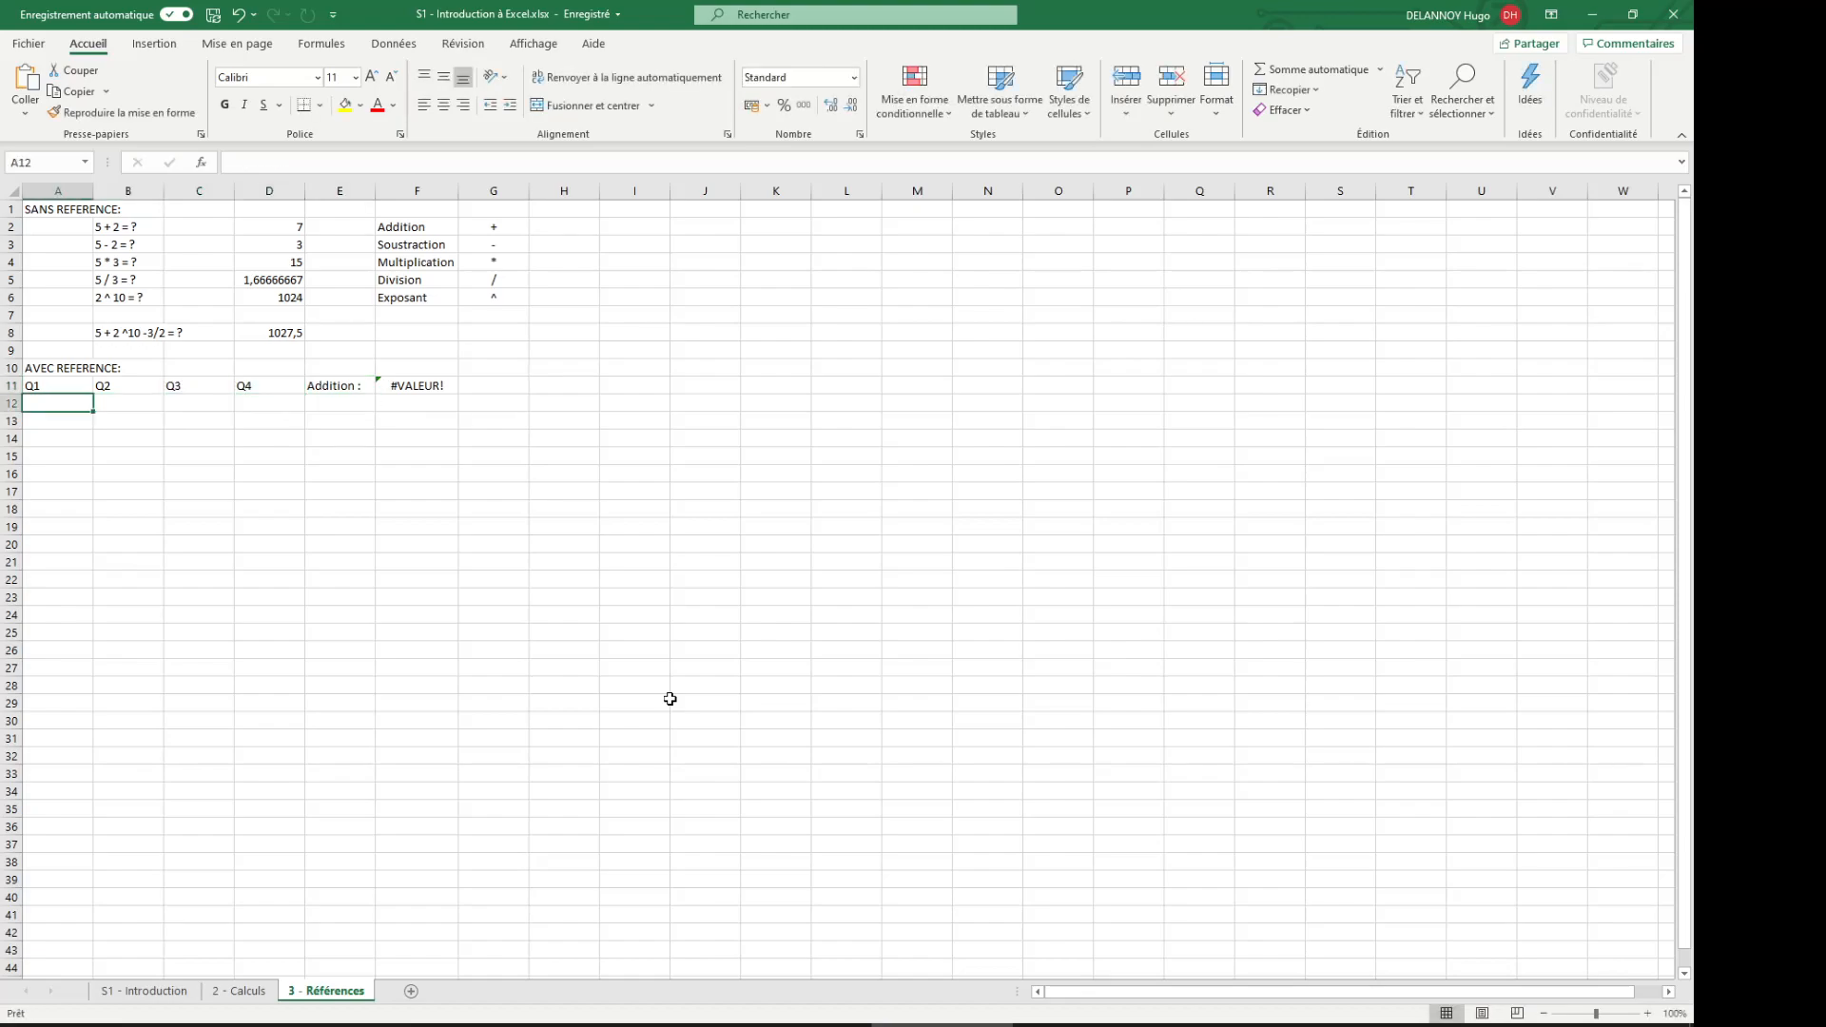
pyautogui.write('10')
pyautogui.press('Right')
pyautogui.write('5')
pyautogui.press('Right')
pyautogui.write('8')
pyautogui.press('Right')
pyautogui.write('3')
# Step: Clear the old addition formula from cell F11
pyautogui.press('Right')
pyautogui.press('Up')
pyautogui.press('Right')
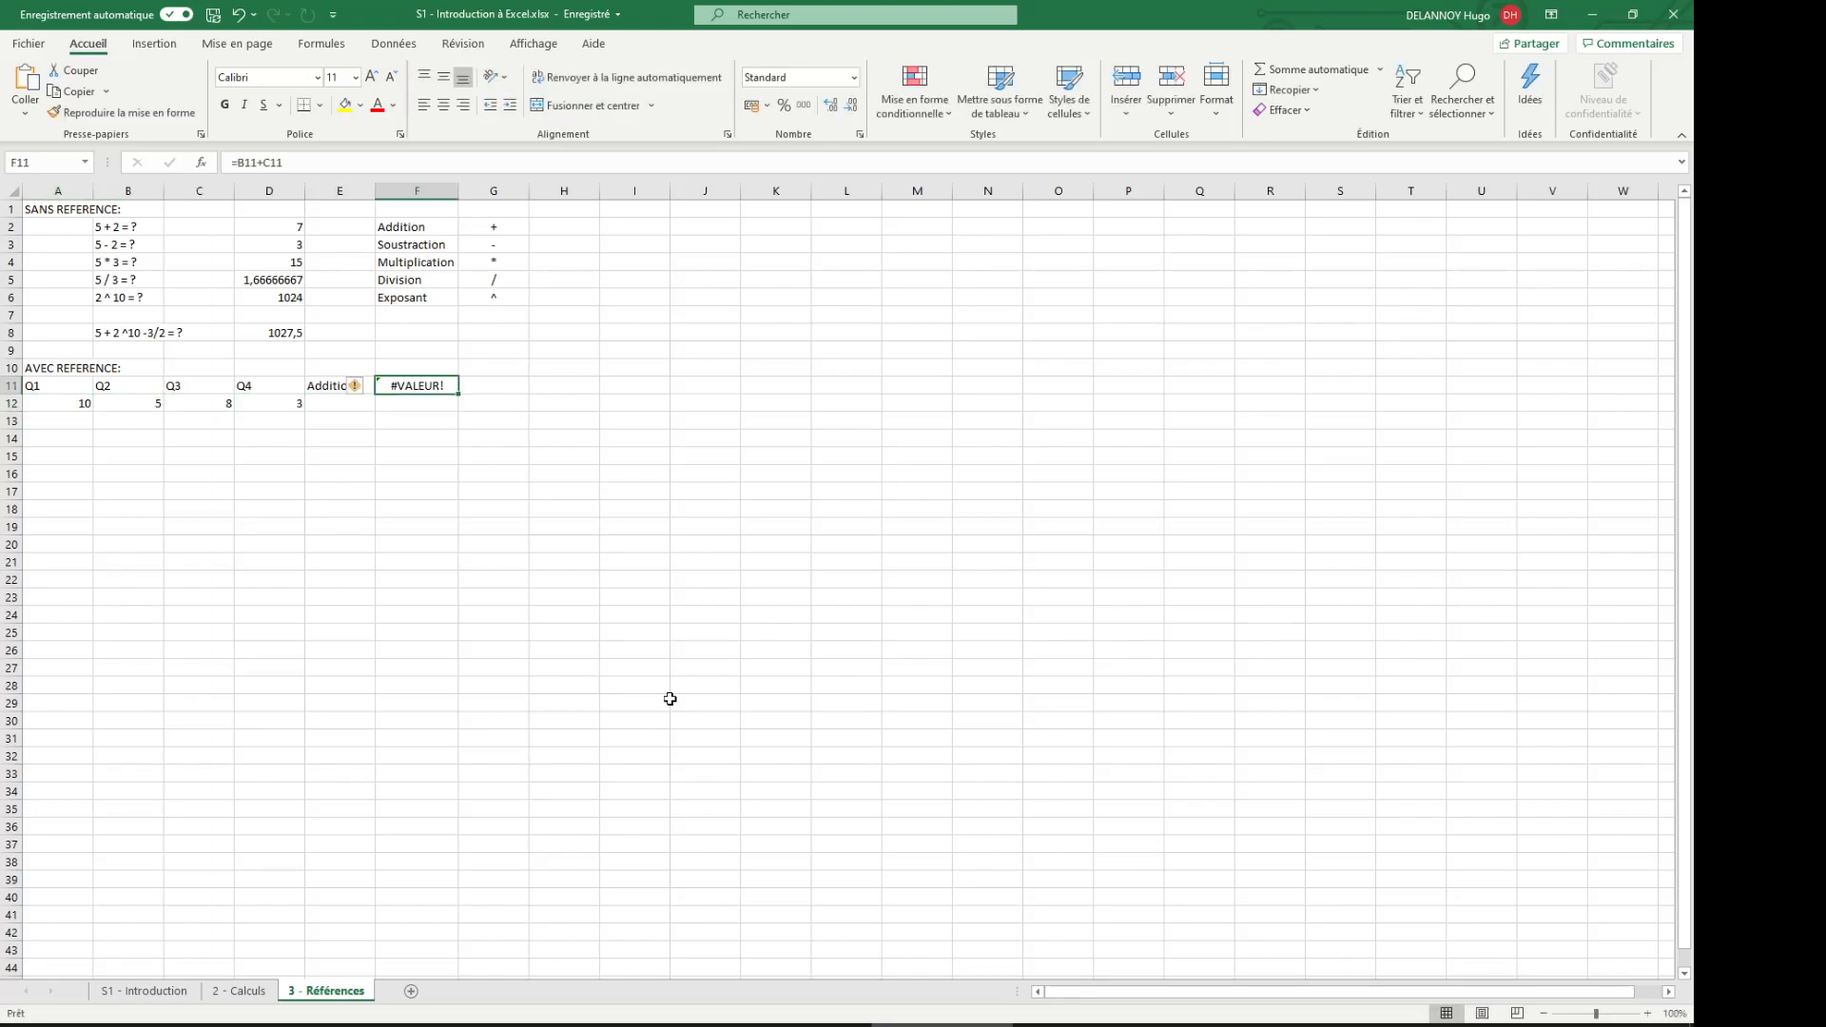
pyautogui.press('Delete')
# Step: Enter the formula =A12+B12+C12+D12 in F12 to add the four Q values by reference
pyautogui.press('Down')
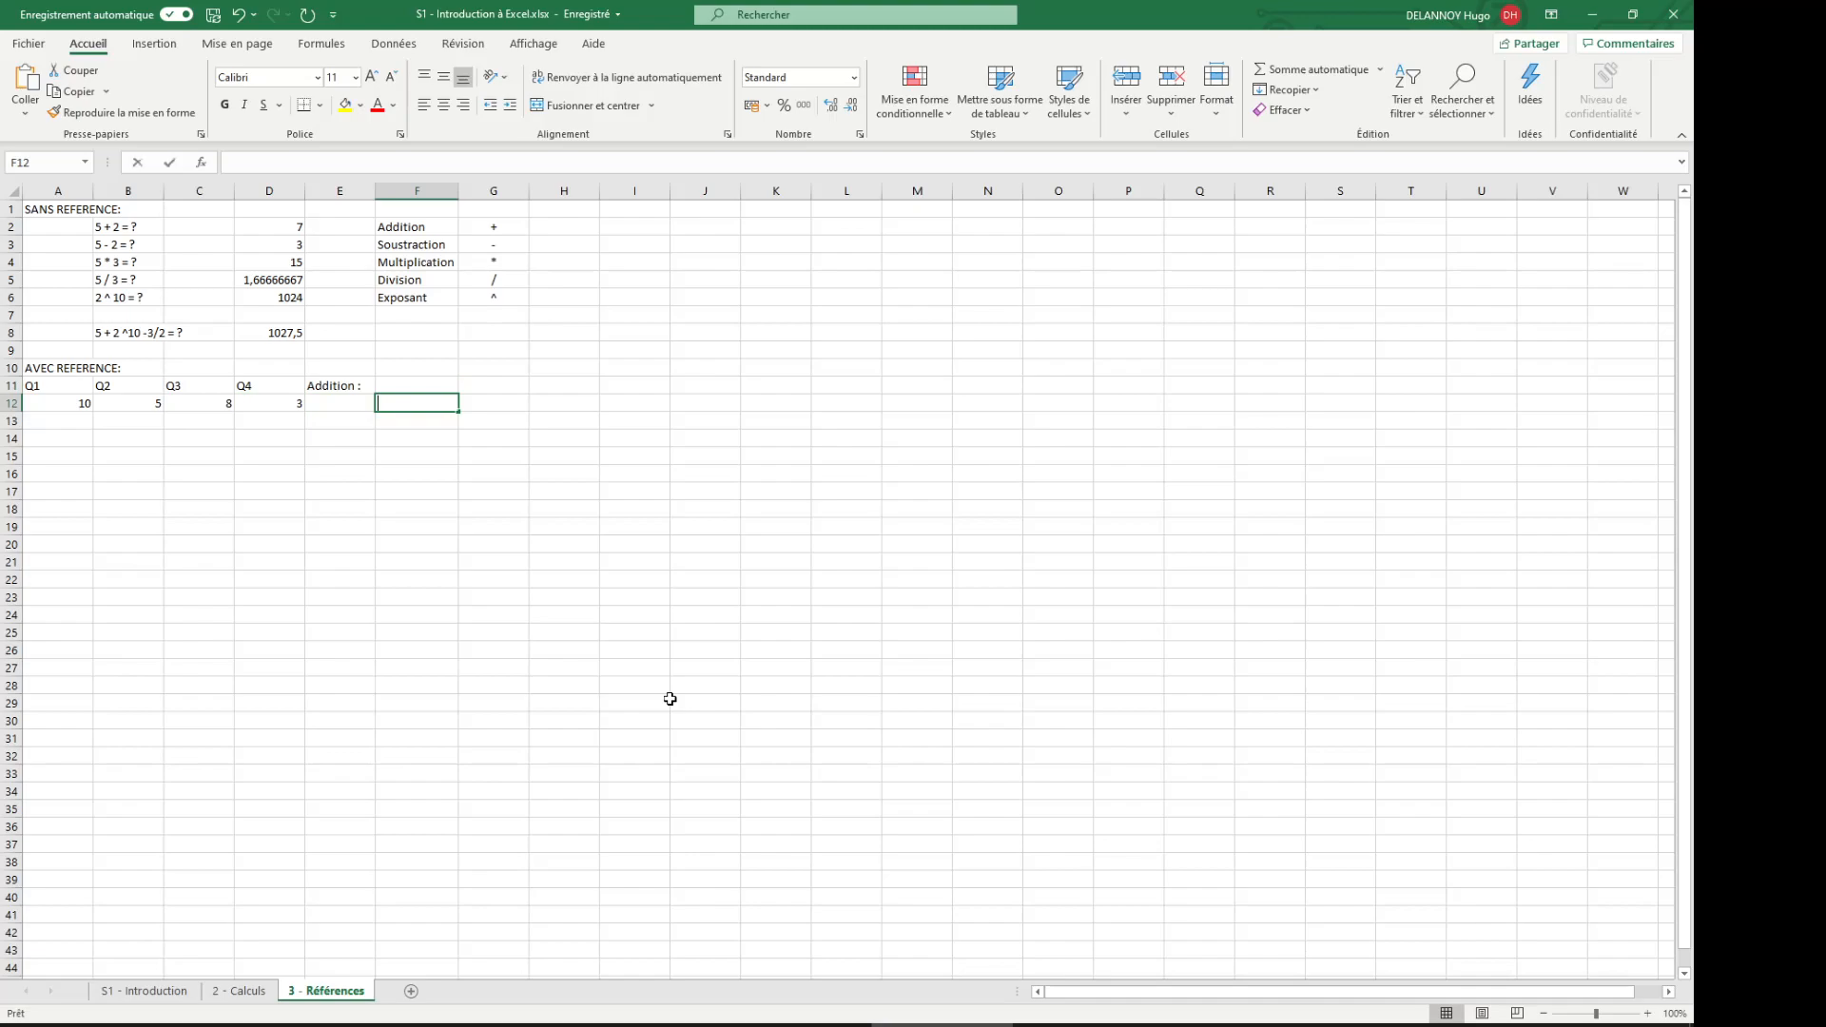
pyautogui.write('=')
pyautogui.click(45, 404)
pyautogui.write('+')
pyautogui.click(126, 403)
pyautogui.write('+')
pyautogui.click(181, 402)
pyautogui.write('+')
pyautogui.click(251, 403)
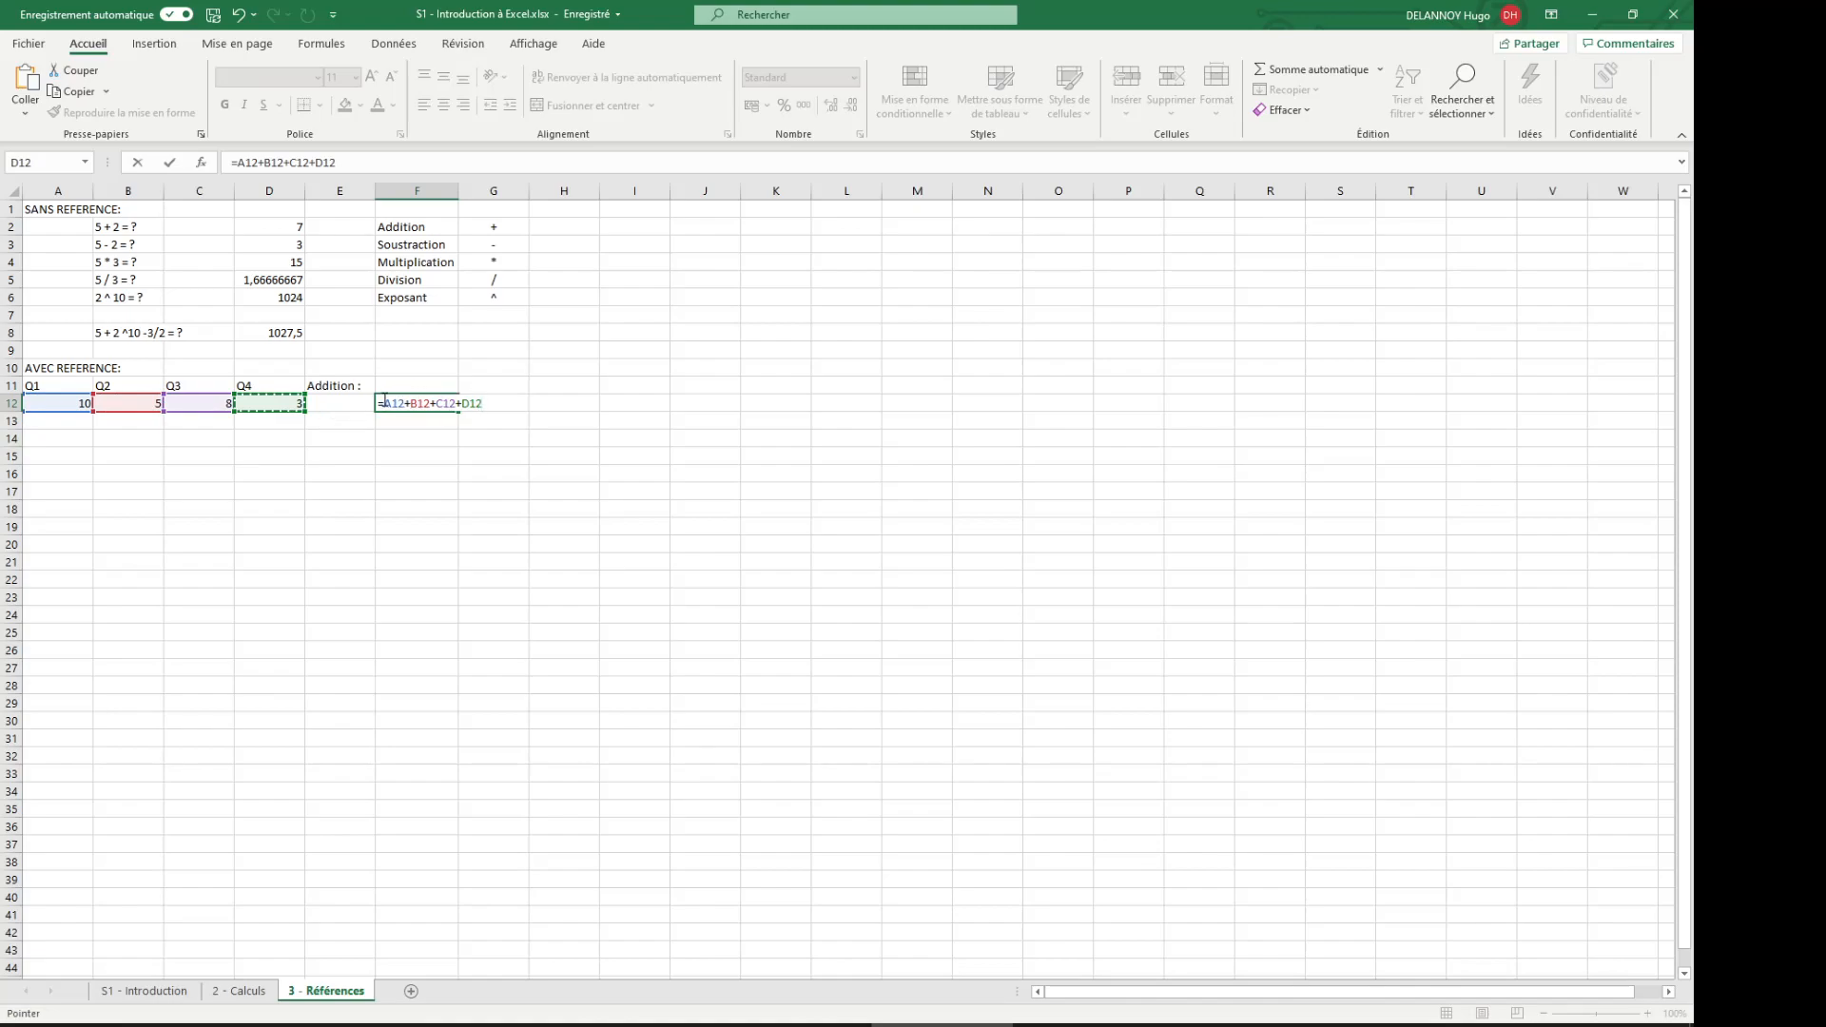
pyautogui.press('Return')
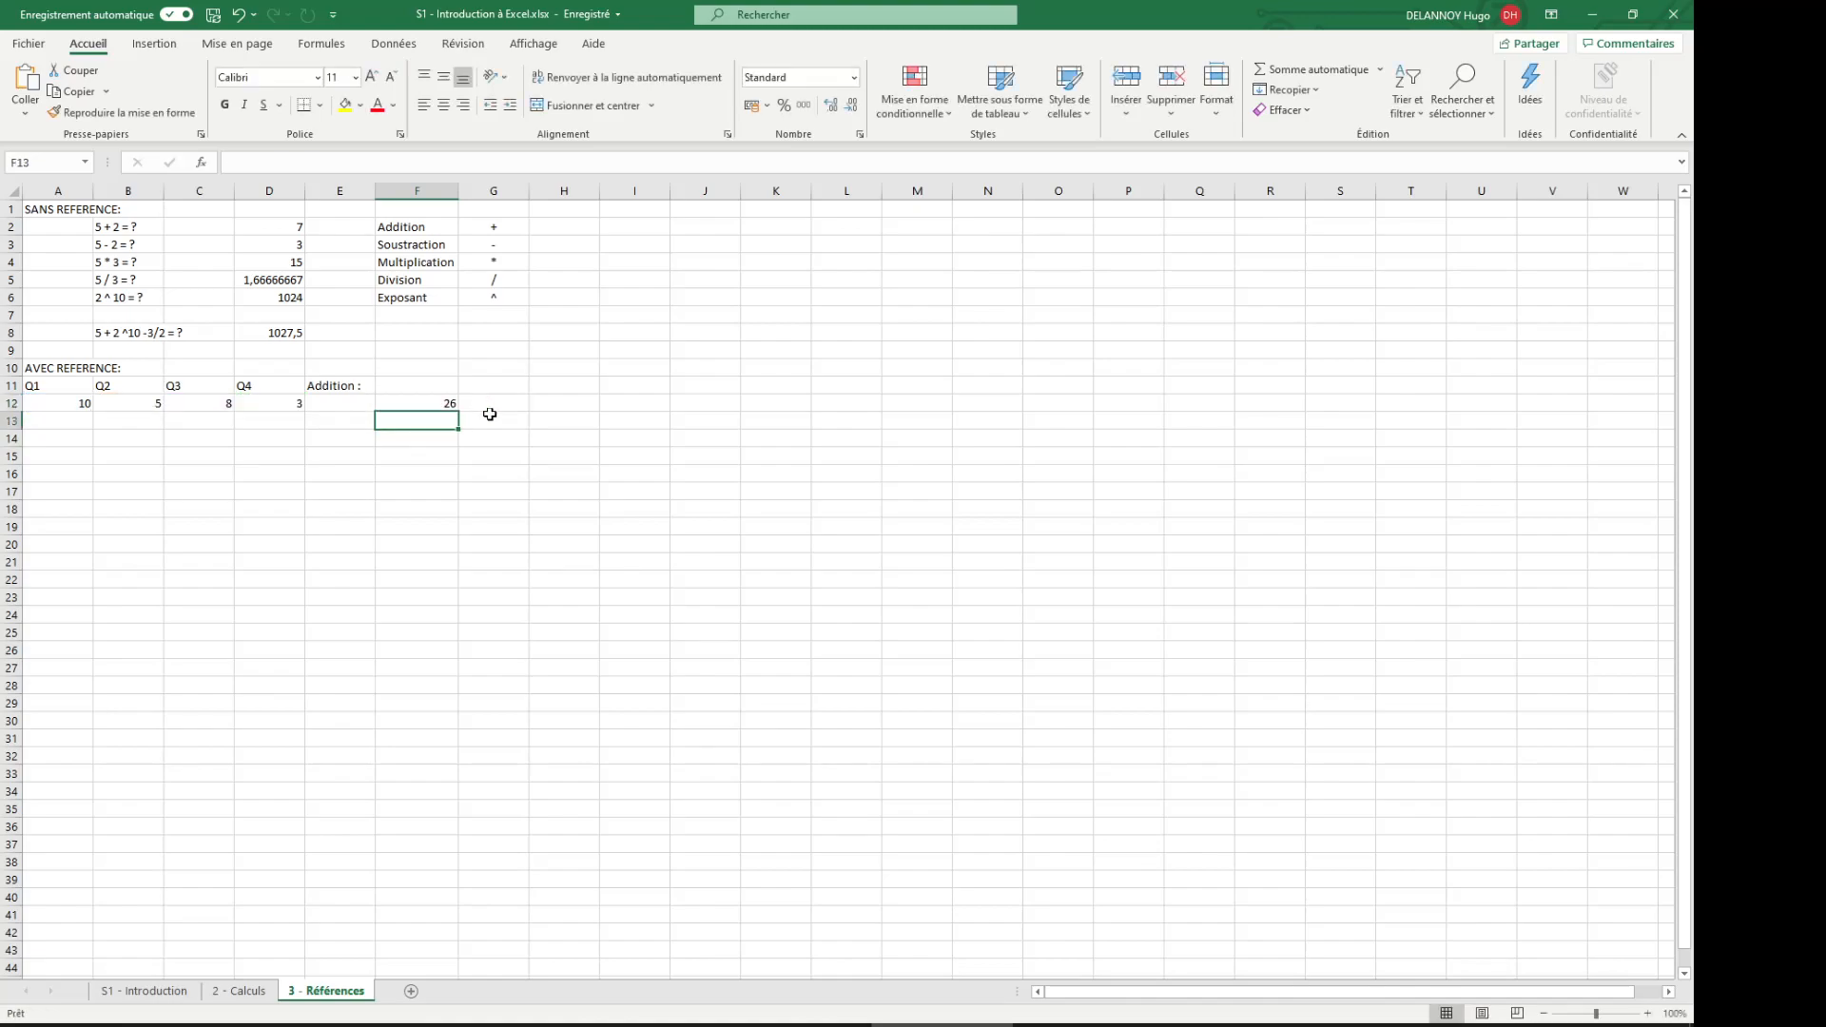
pyautogui.doubleClick(404, 418)
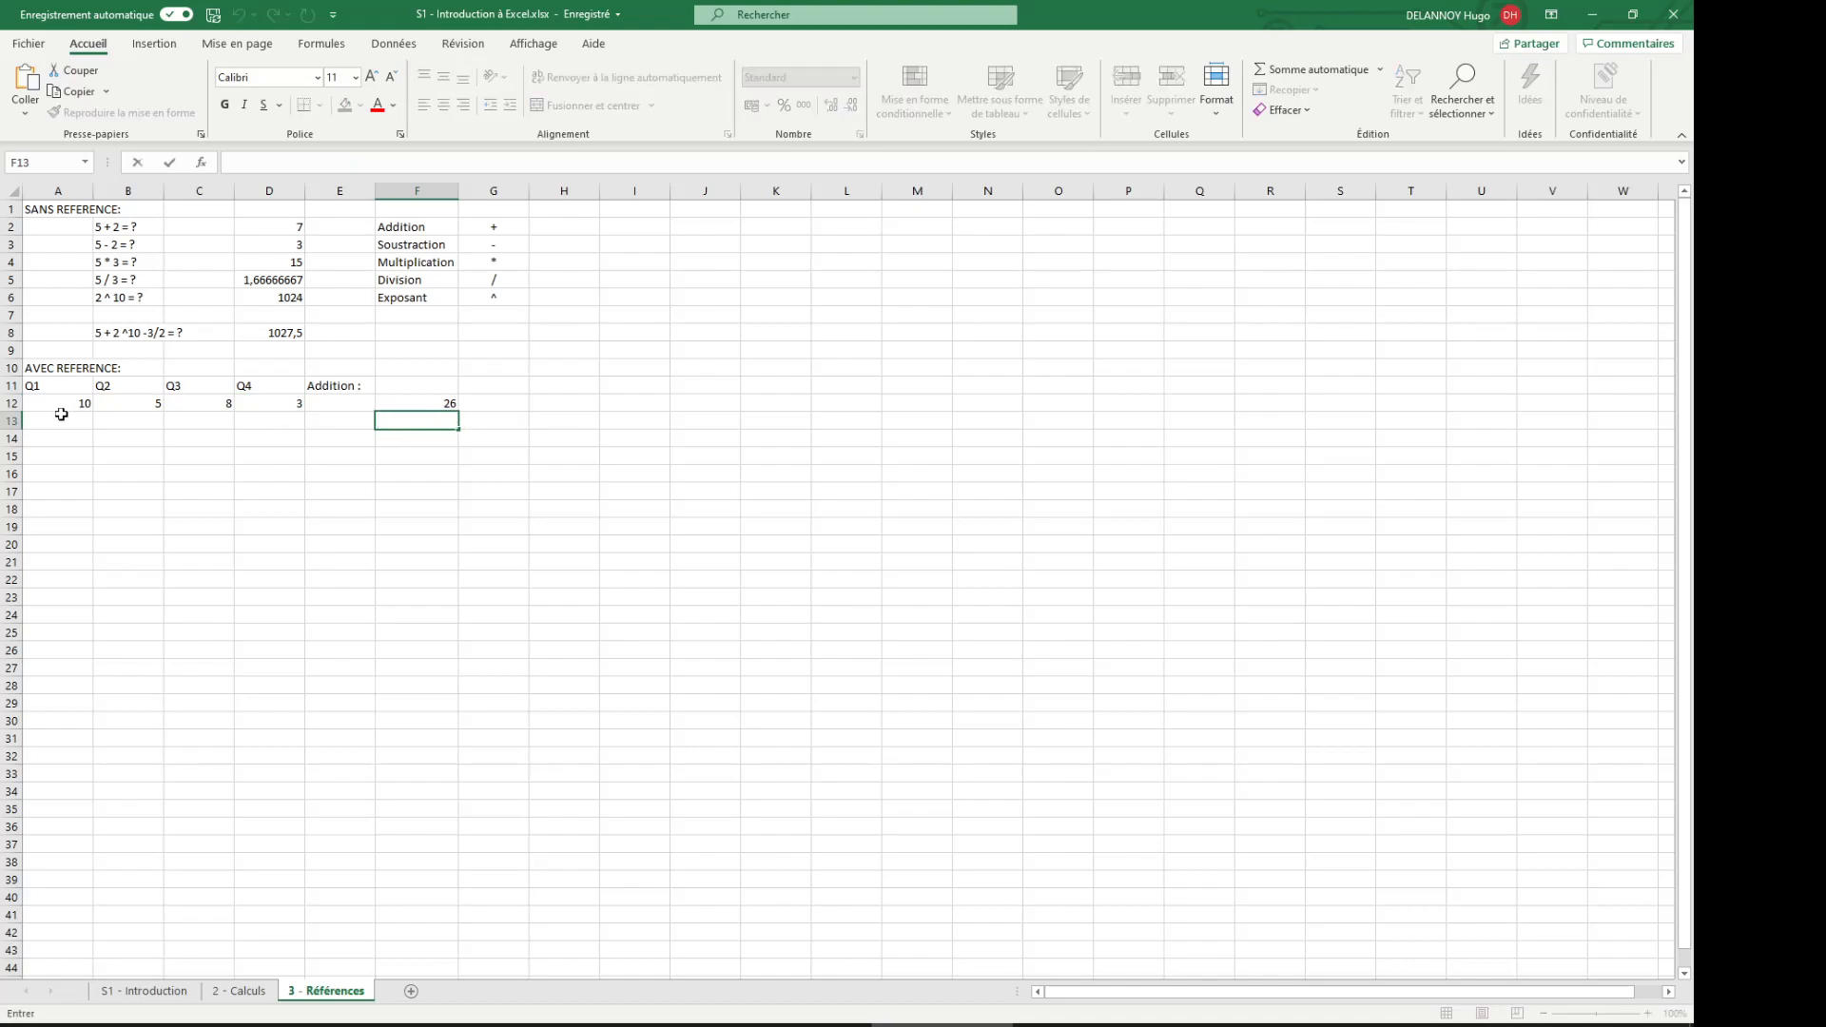
pyautogui.click(73, 417)
pyautogui.click(383, 426)
pyautogui.click(98, 421)
pyautogui.click(379, 428)
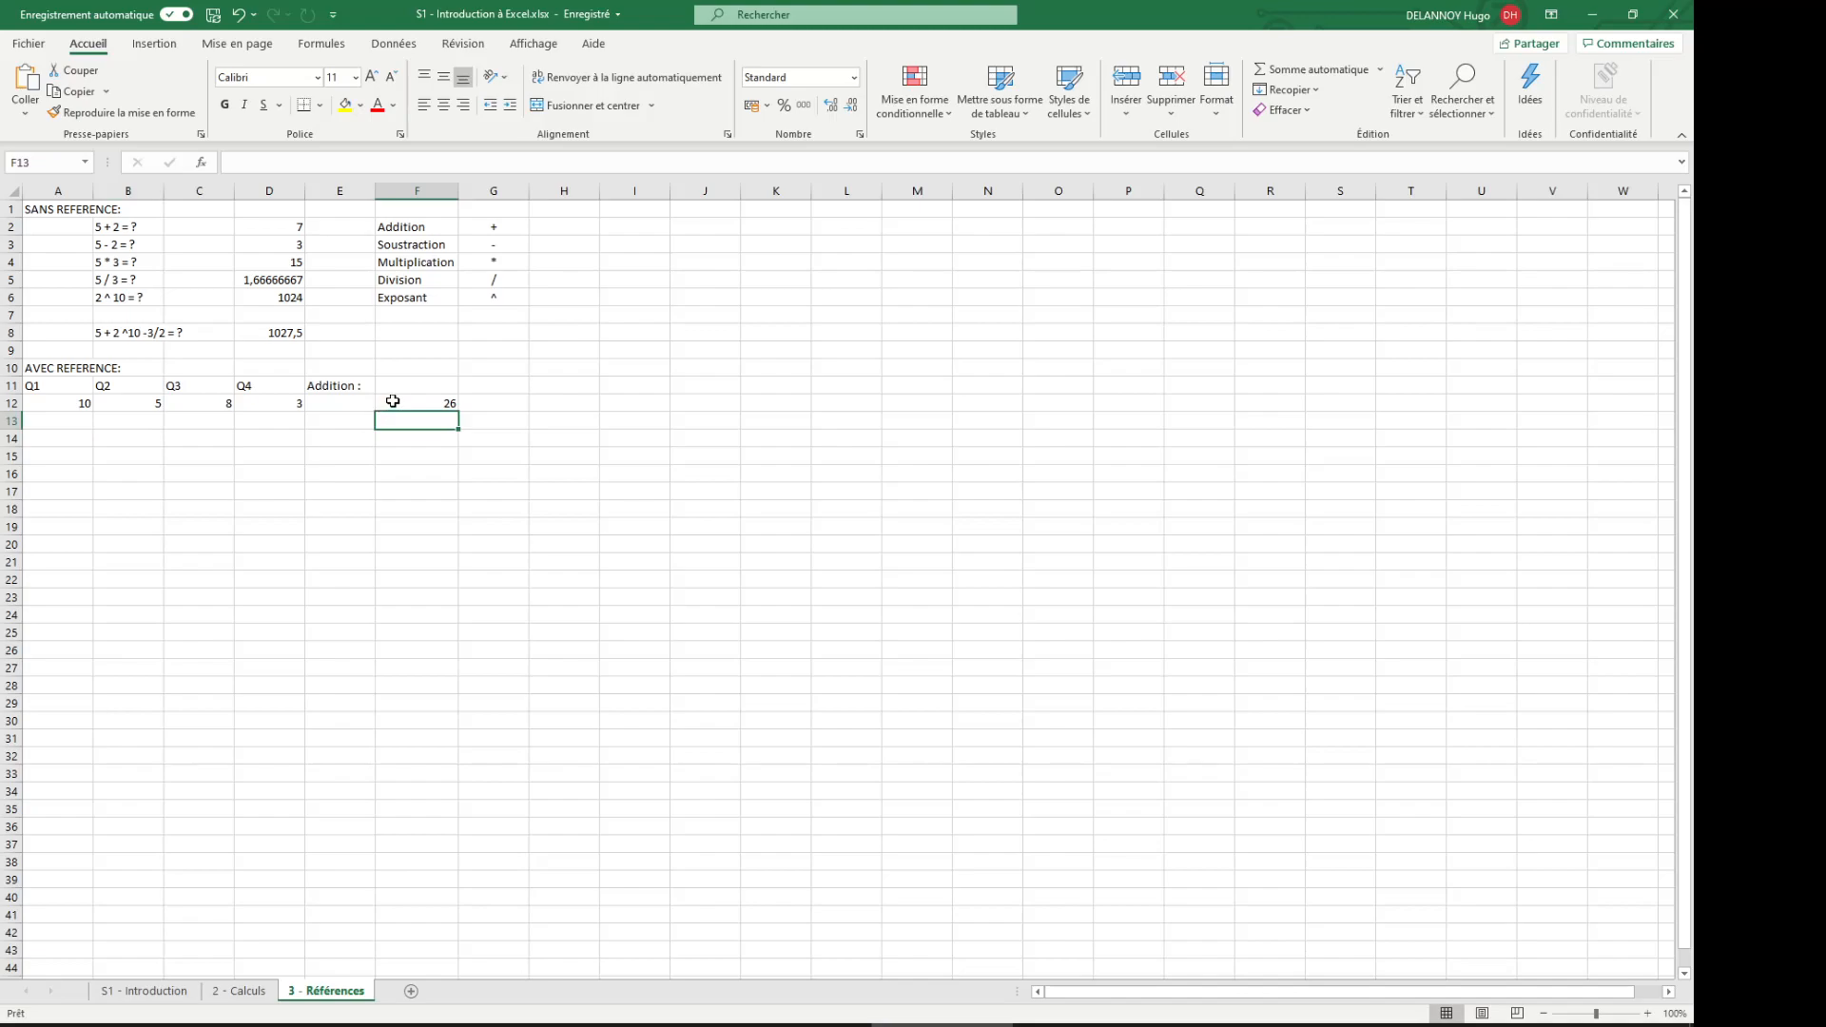
pyautogui.write('=')
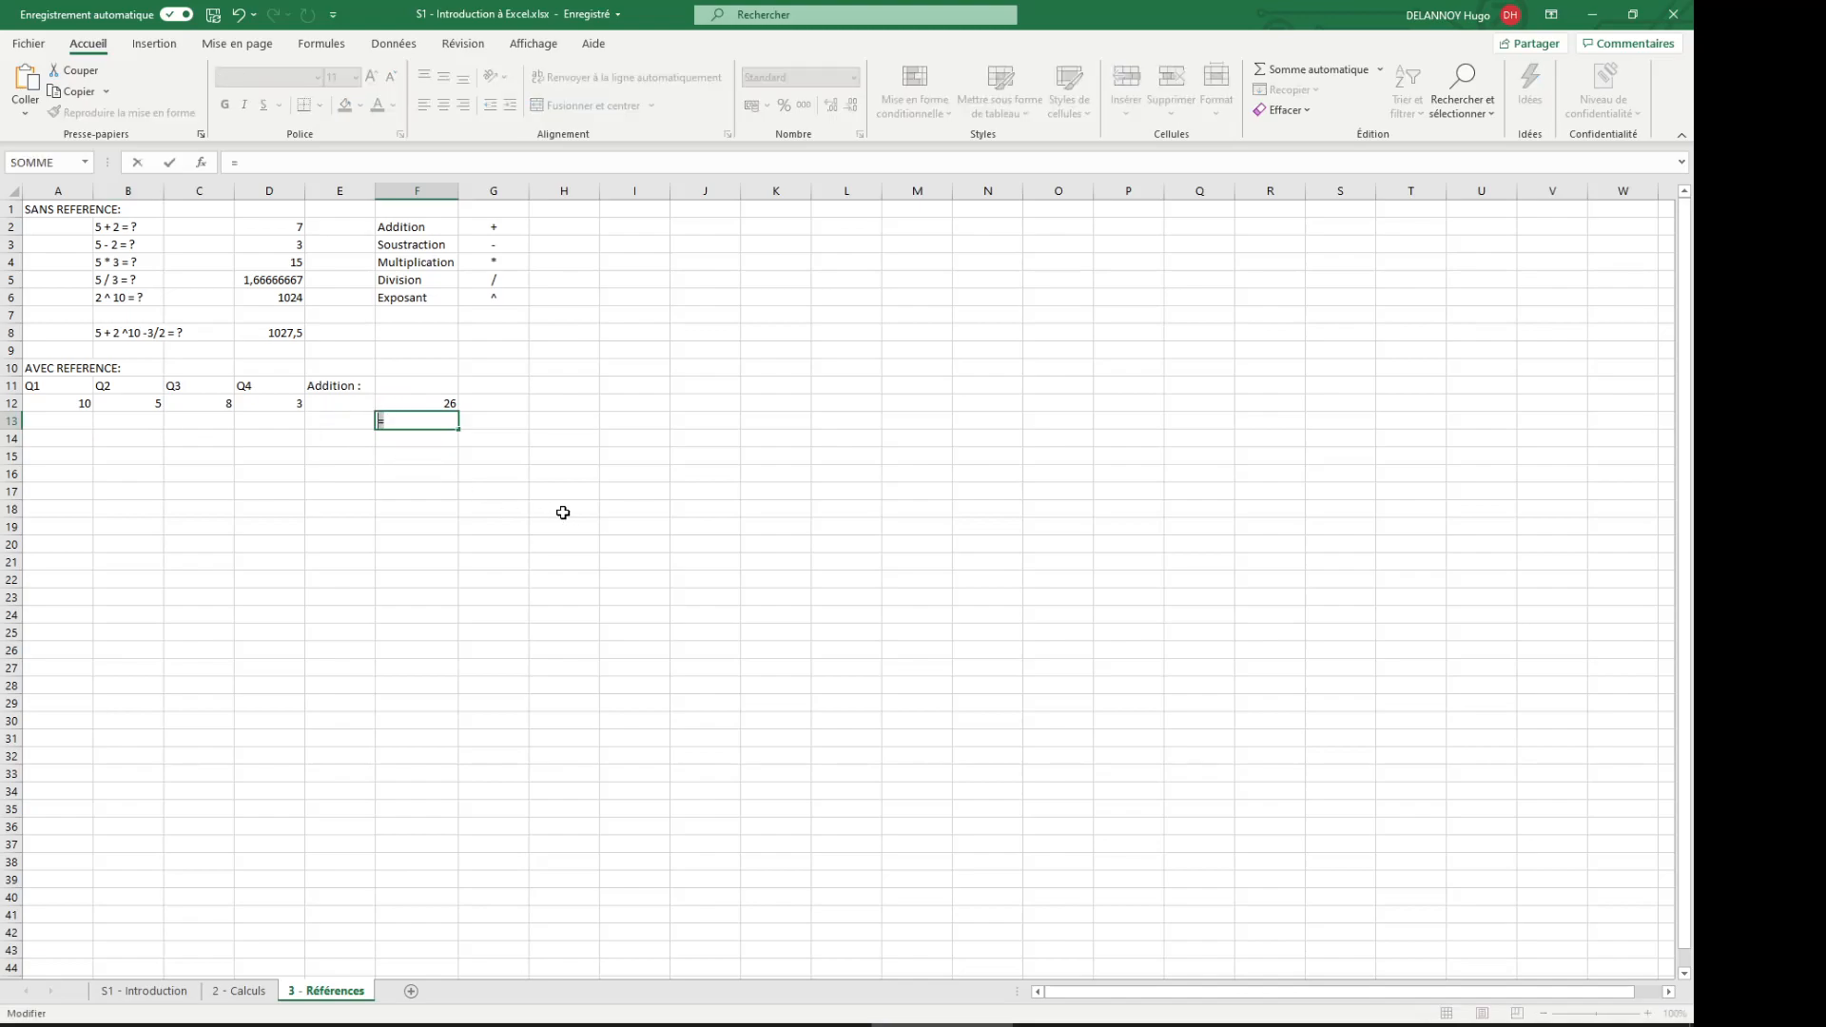
pyautogui.press('Escape')
pyautogui.click(443, 403)
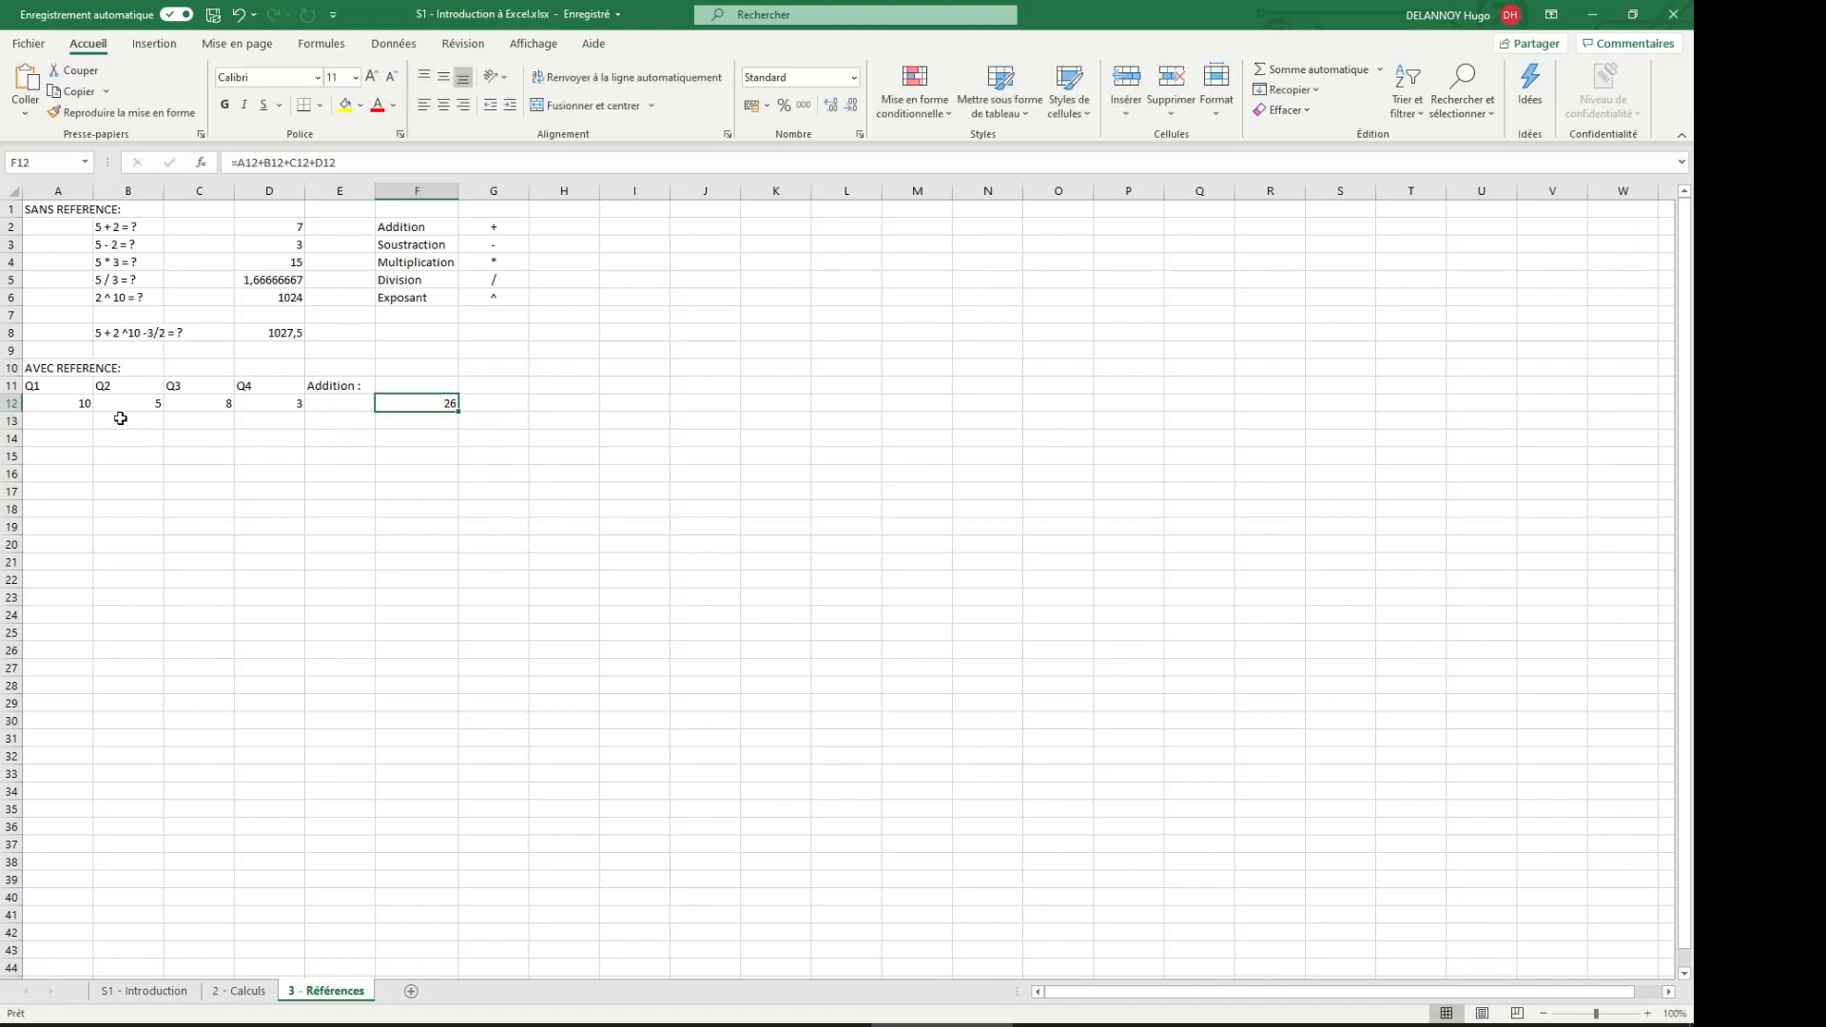
# Step: Replace the Q1 to Q4 values in A12 to D12 with 2,5, 7, 3 and 12
pyautogui.click(51, 398)
pyautogui.write('2,5')
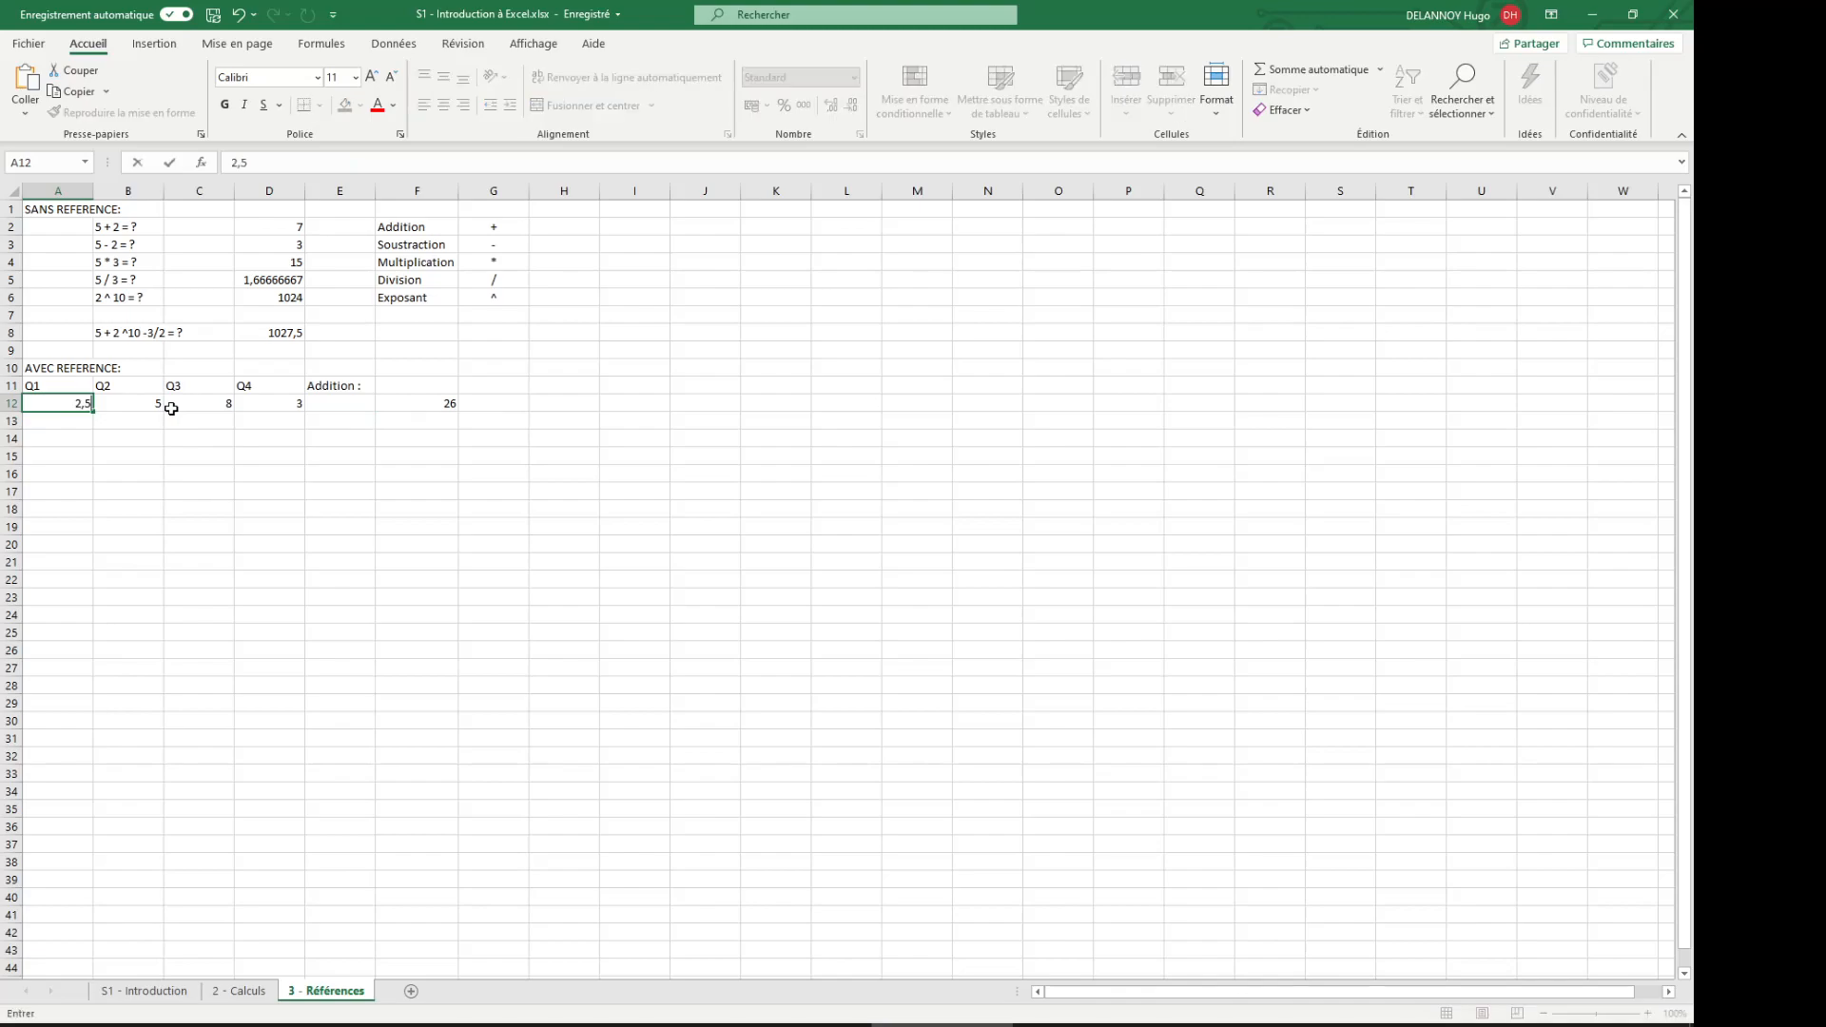
pyautogui.press('Tab')
pyautogui.write('7')
pyautogui.press('Tab')
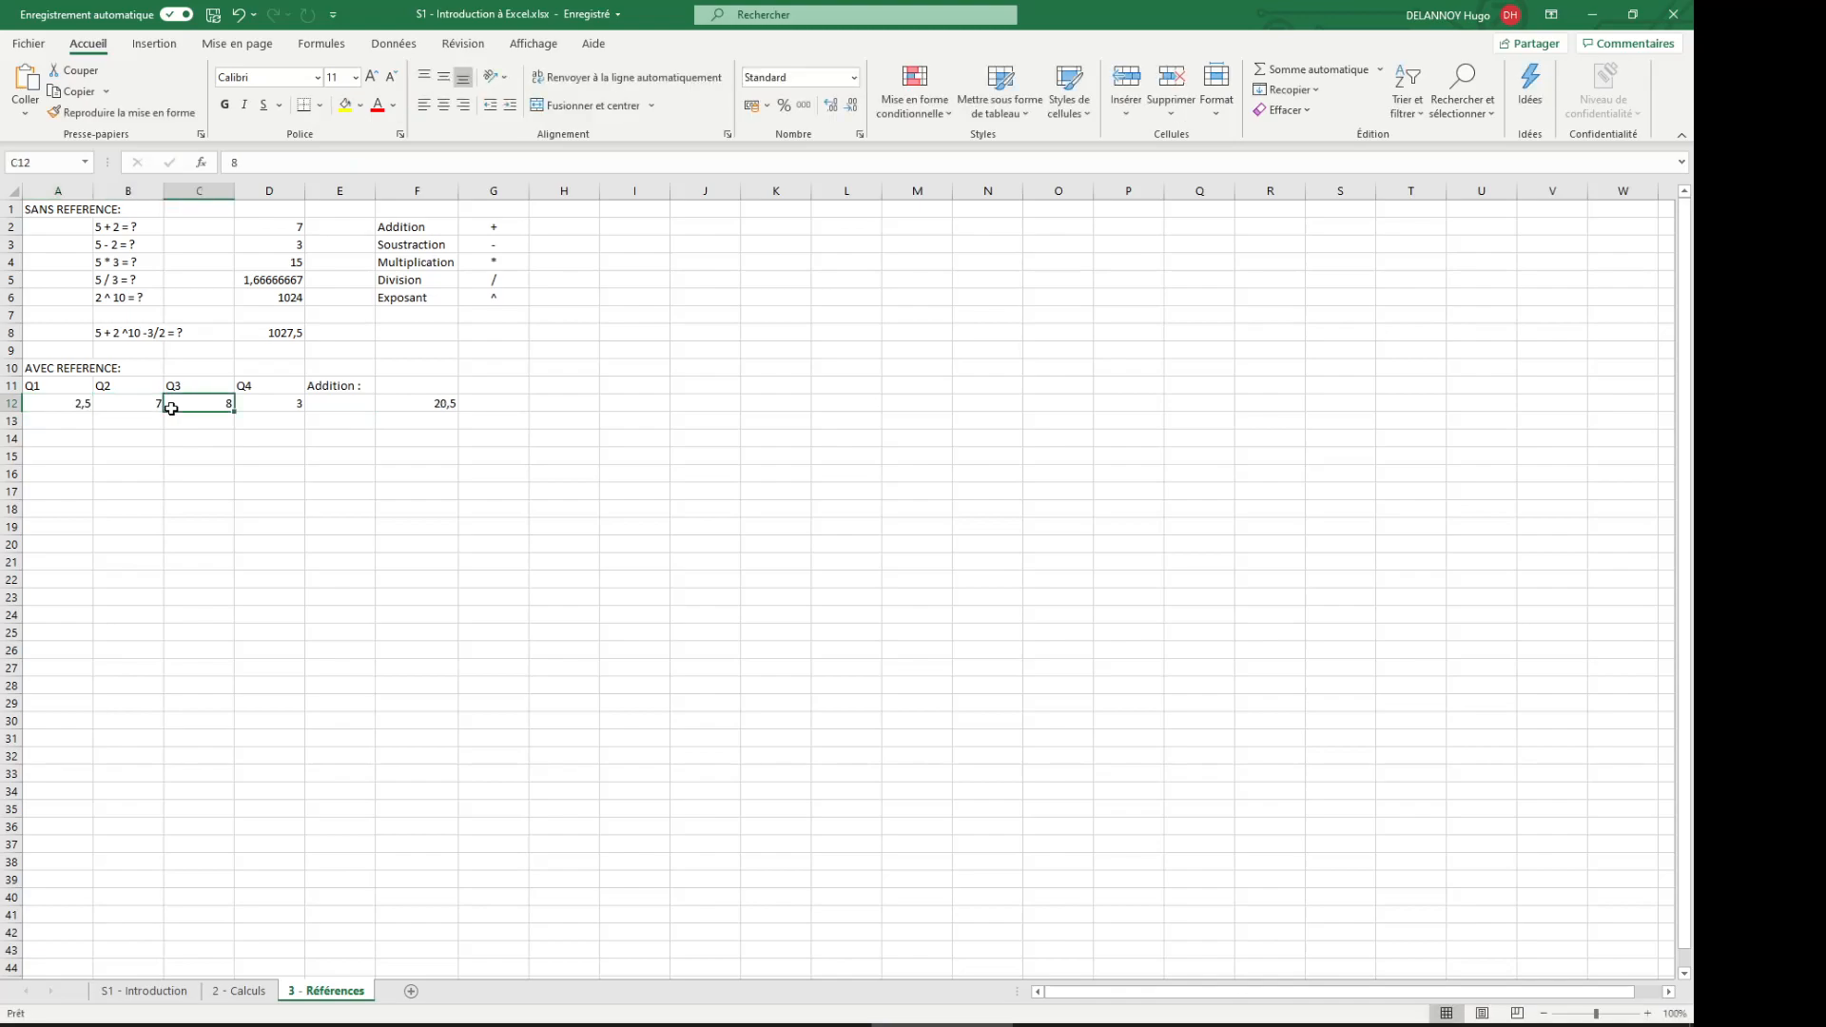
pyautogui.write('3')
pyautogui.press('Tab')
pyautogui.write('12')
pyautogui.press('Return')
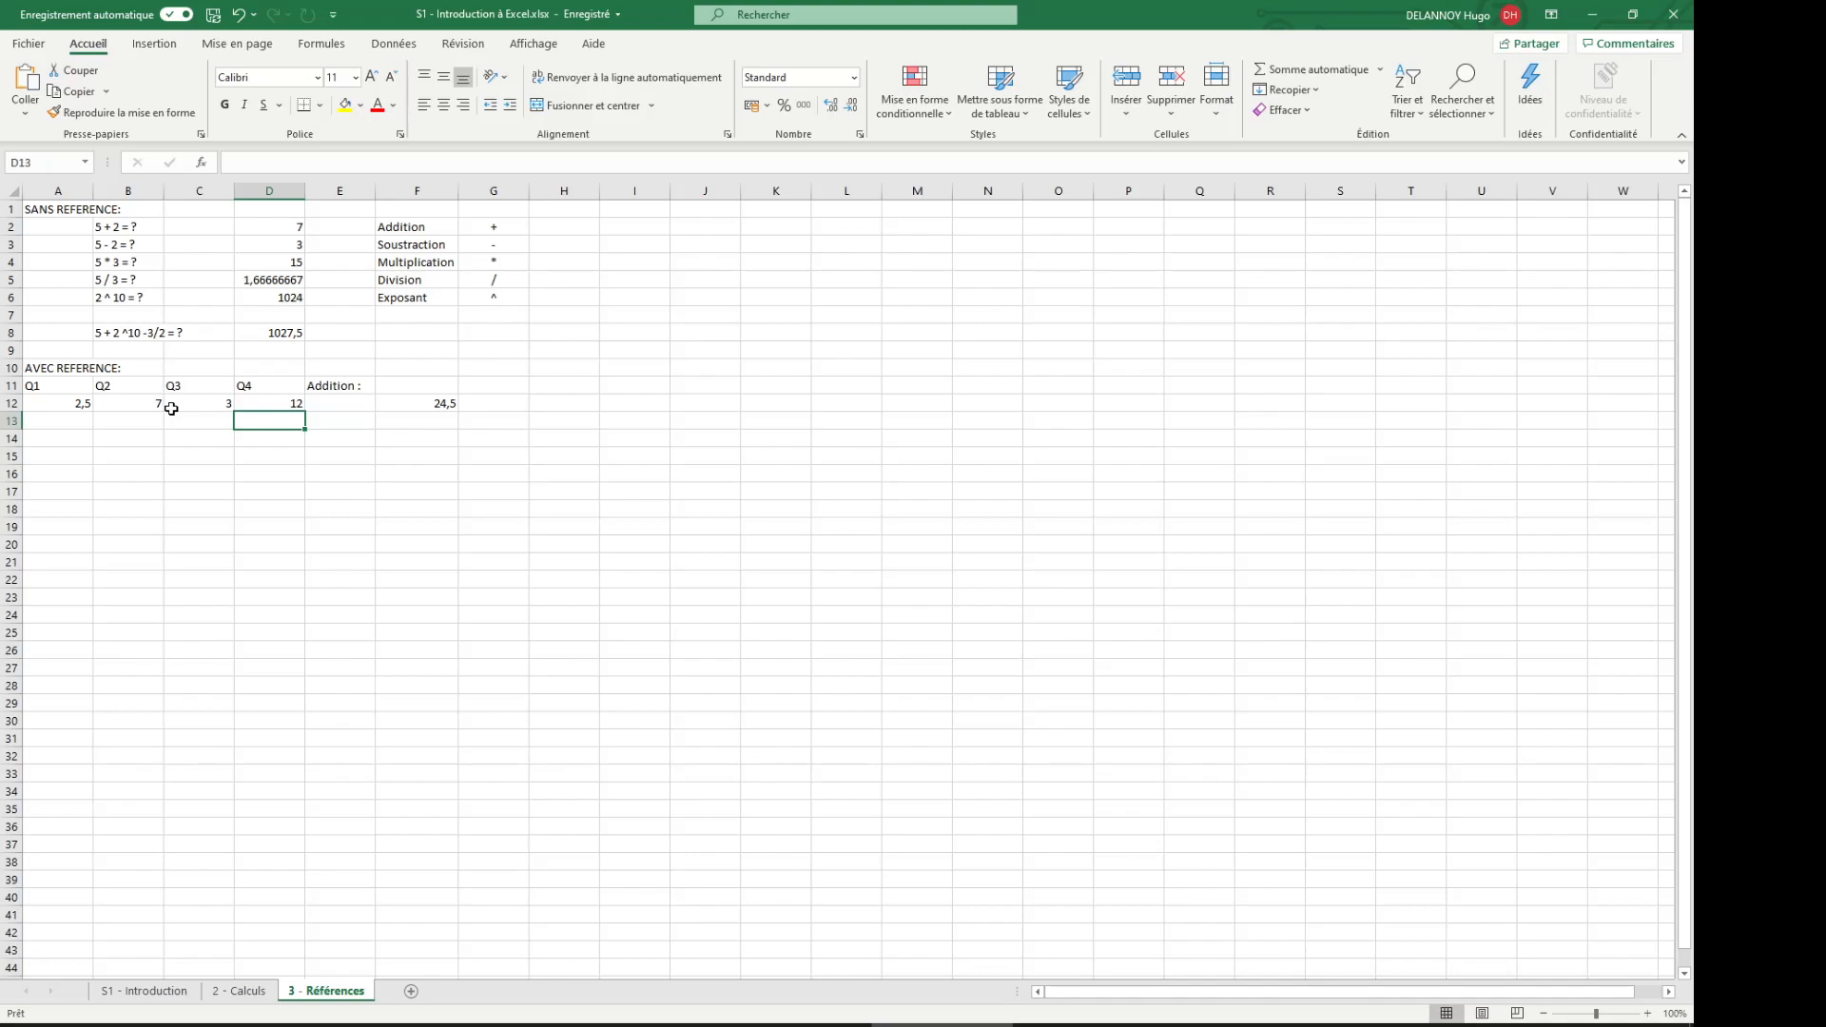
# Step: Edit the formula in F12 so that C12 is multiplied by D12, giving =A12+B12+C12*D12
pyautogui.press('Right')
pyautogui.press('Right')
pyautogui.press('Up')
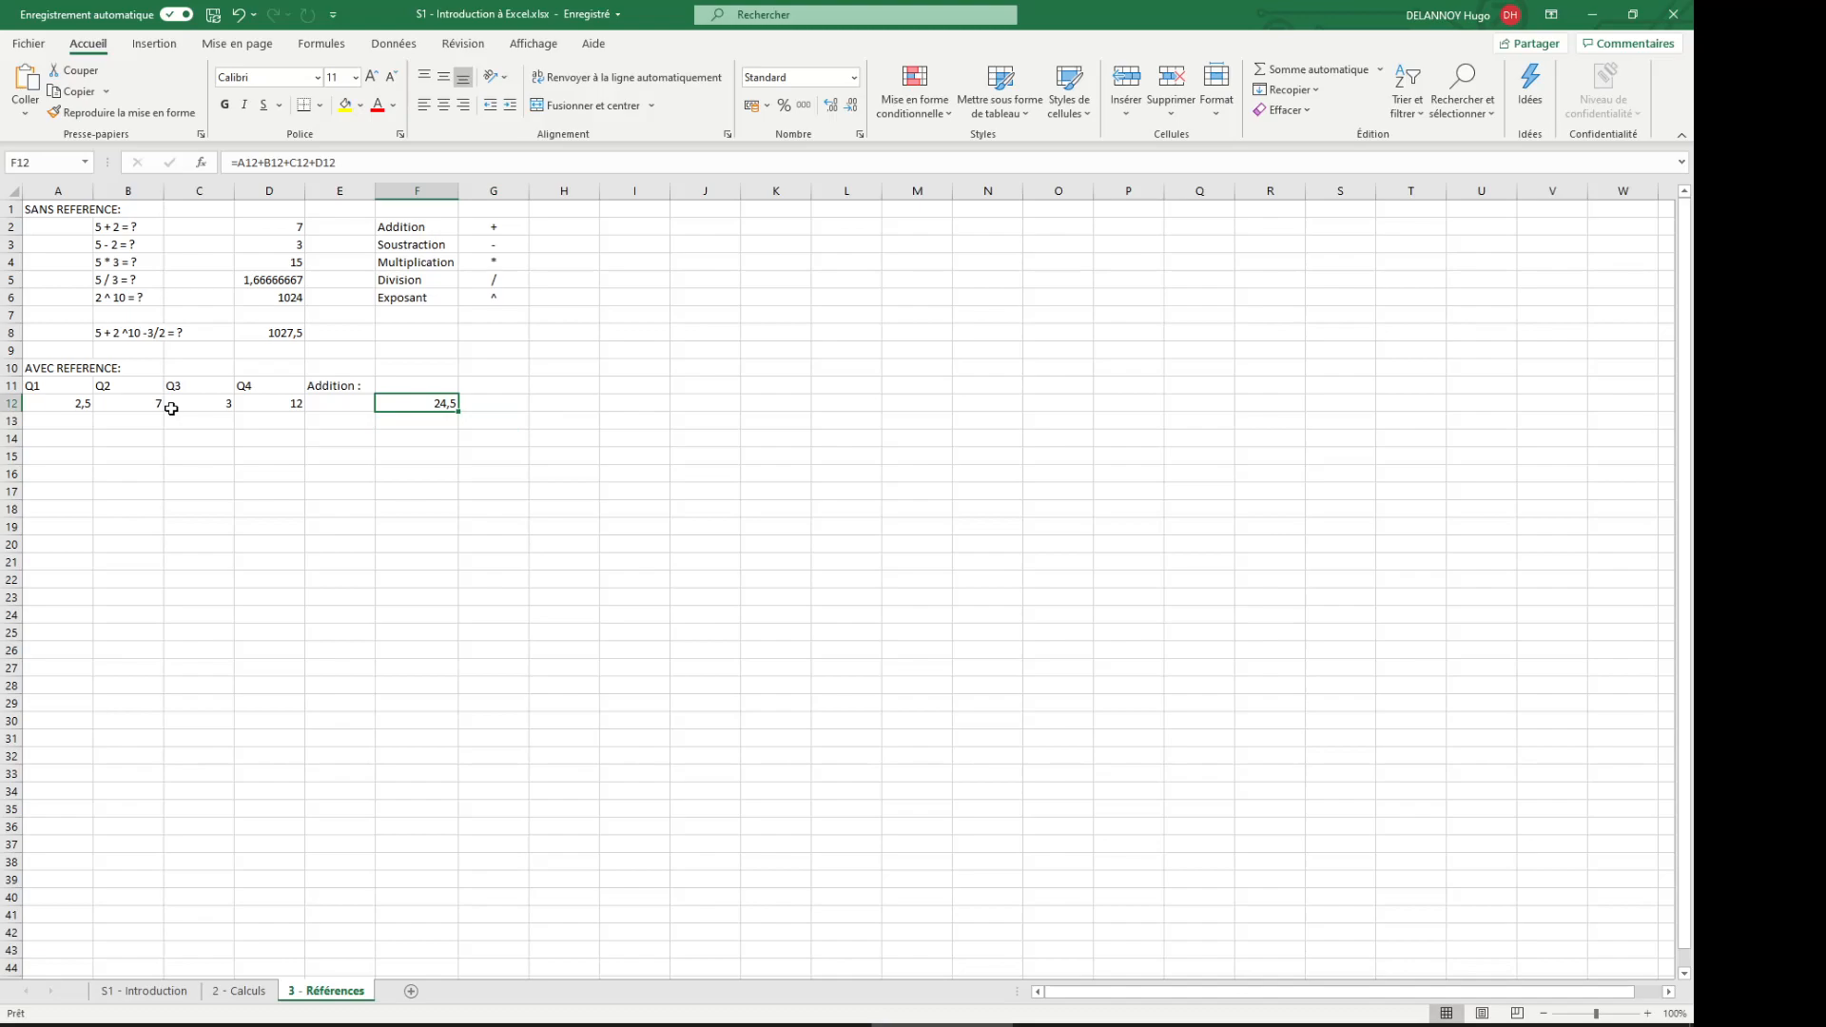
pyautogui.click(313, 163)
pyautogui.press('Delete')
pyautogui.write('*')
pyautogui.press('Return')
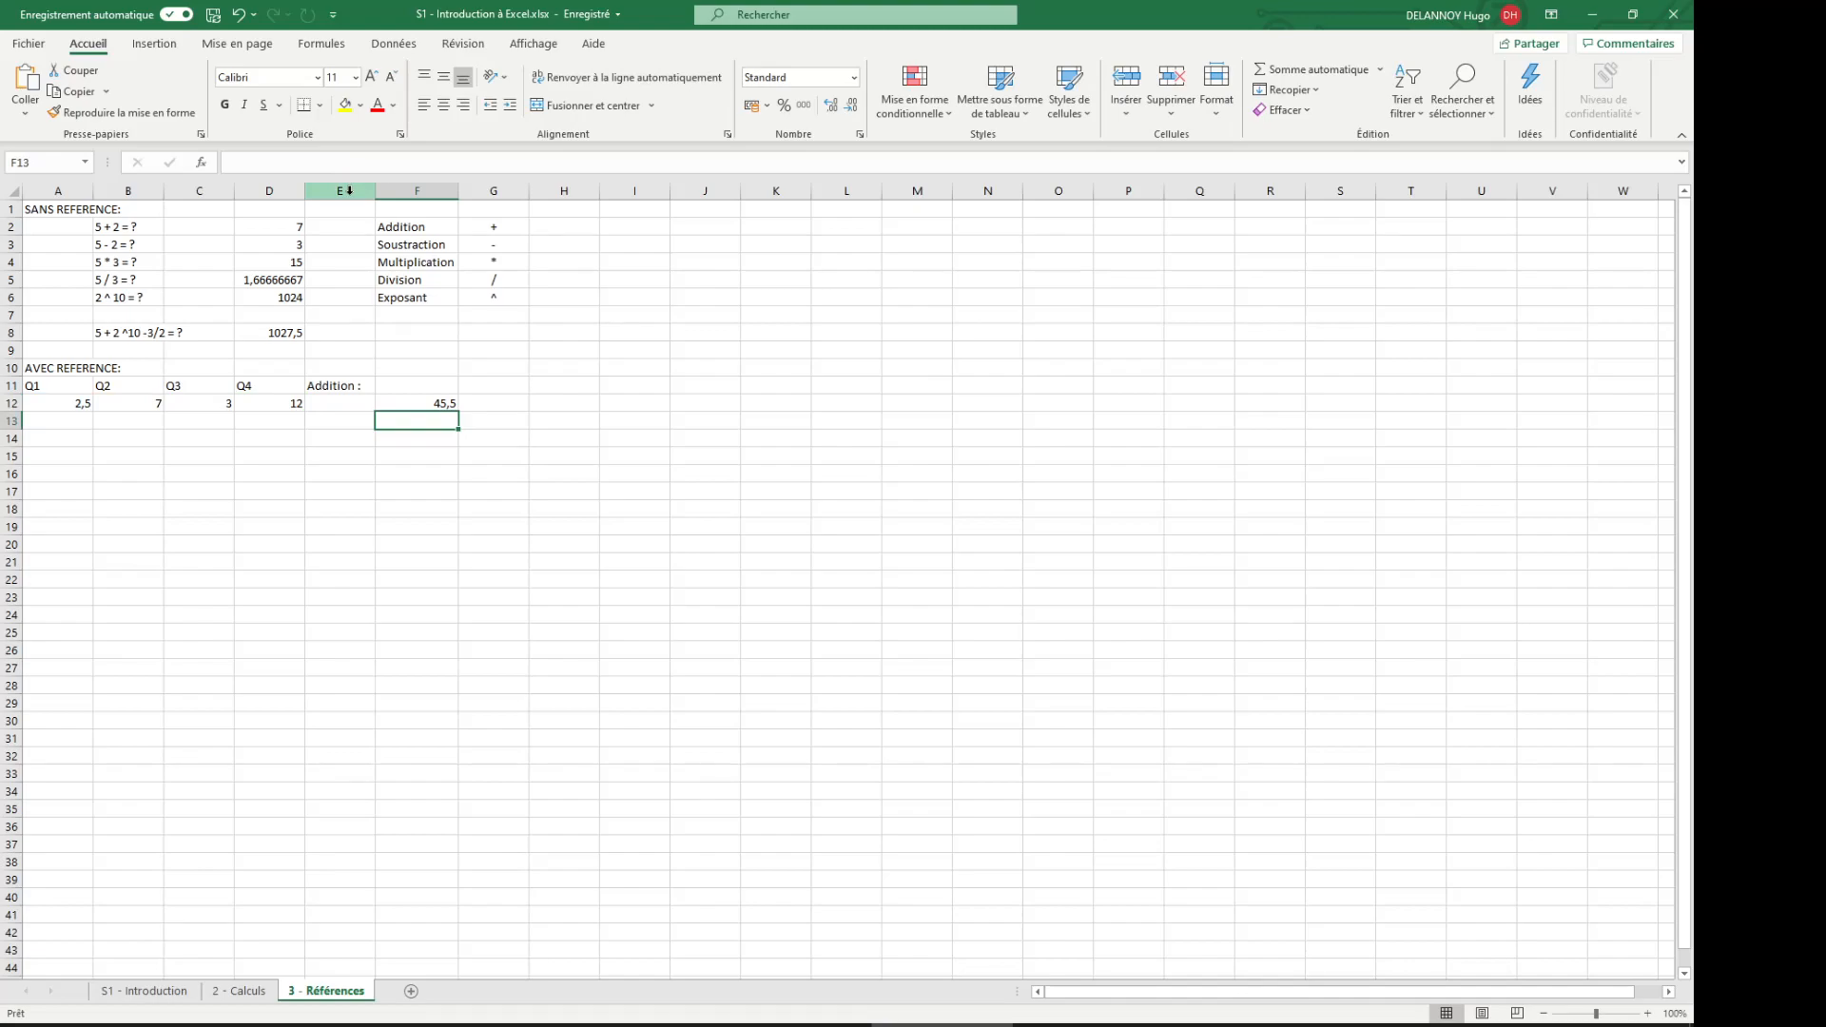
# Step: Edit the formula in F12 so that D12 is added rather than multiplied, giving =A12+B12+C12+D12
pyautogui.click(55, 403)
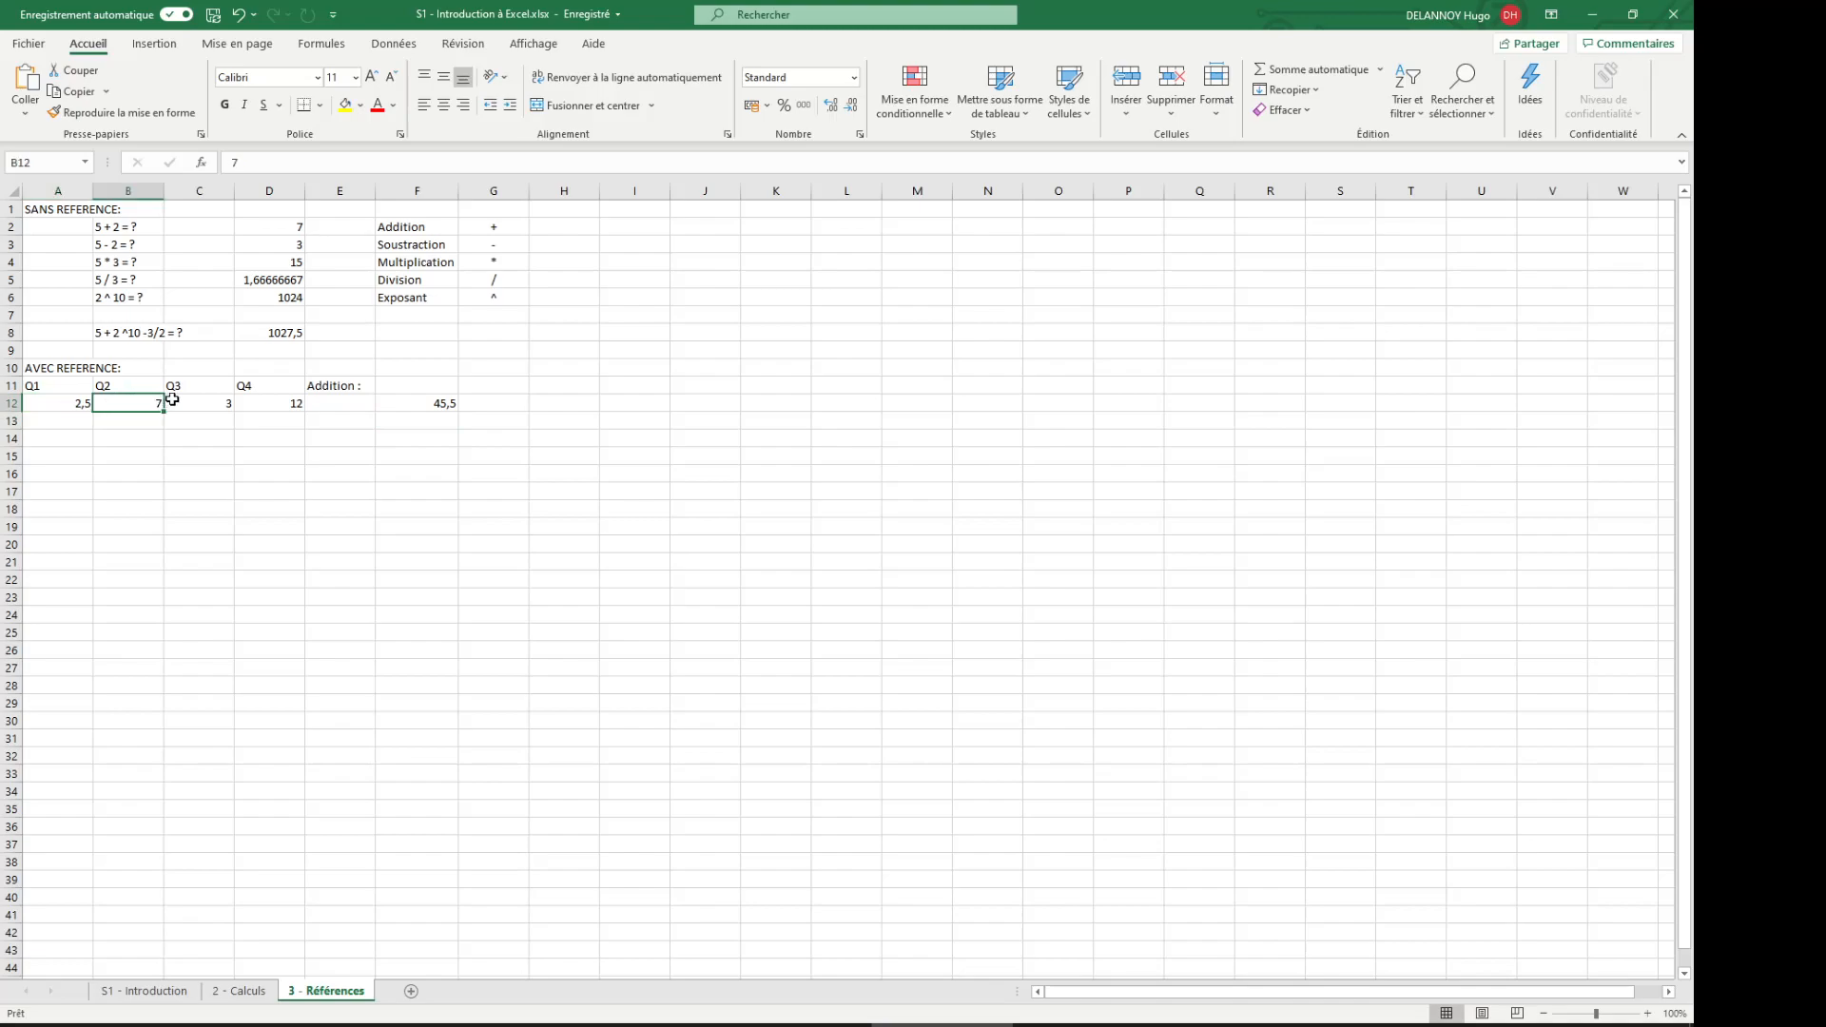
pyautogui.click(414, 404)
pyautogui.click(310, 163)
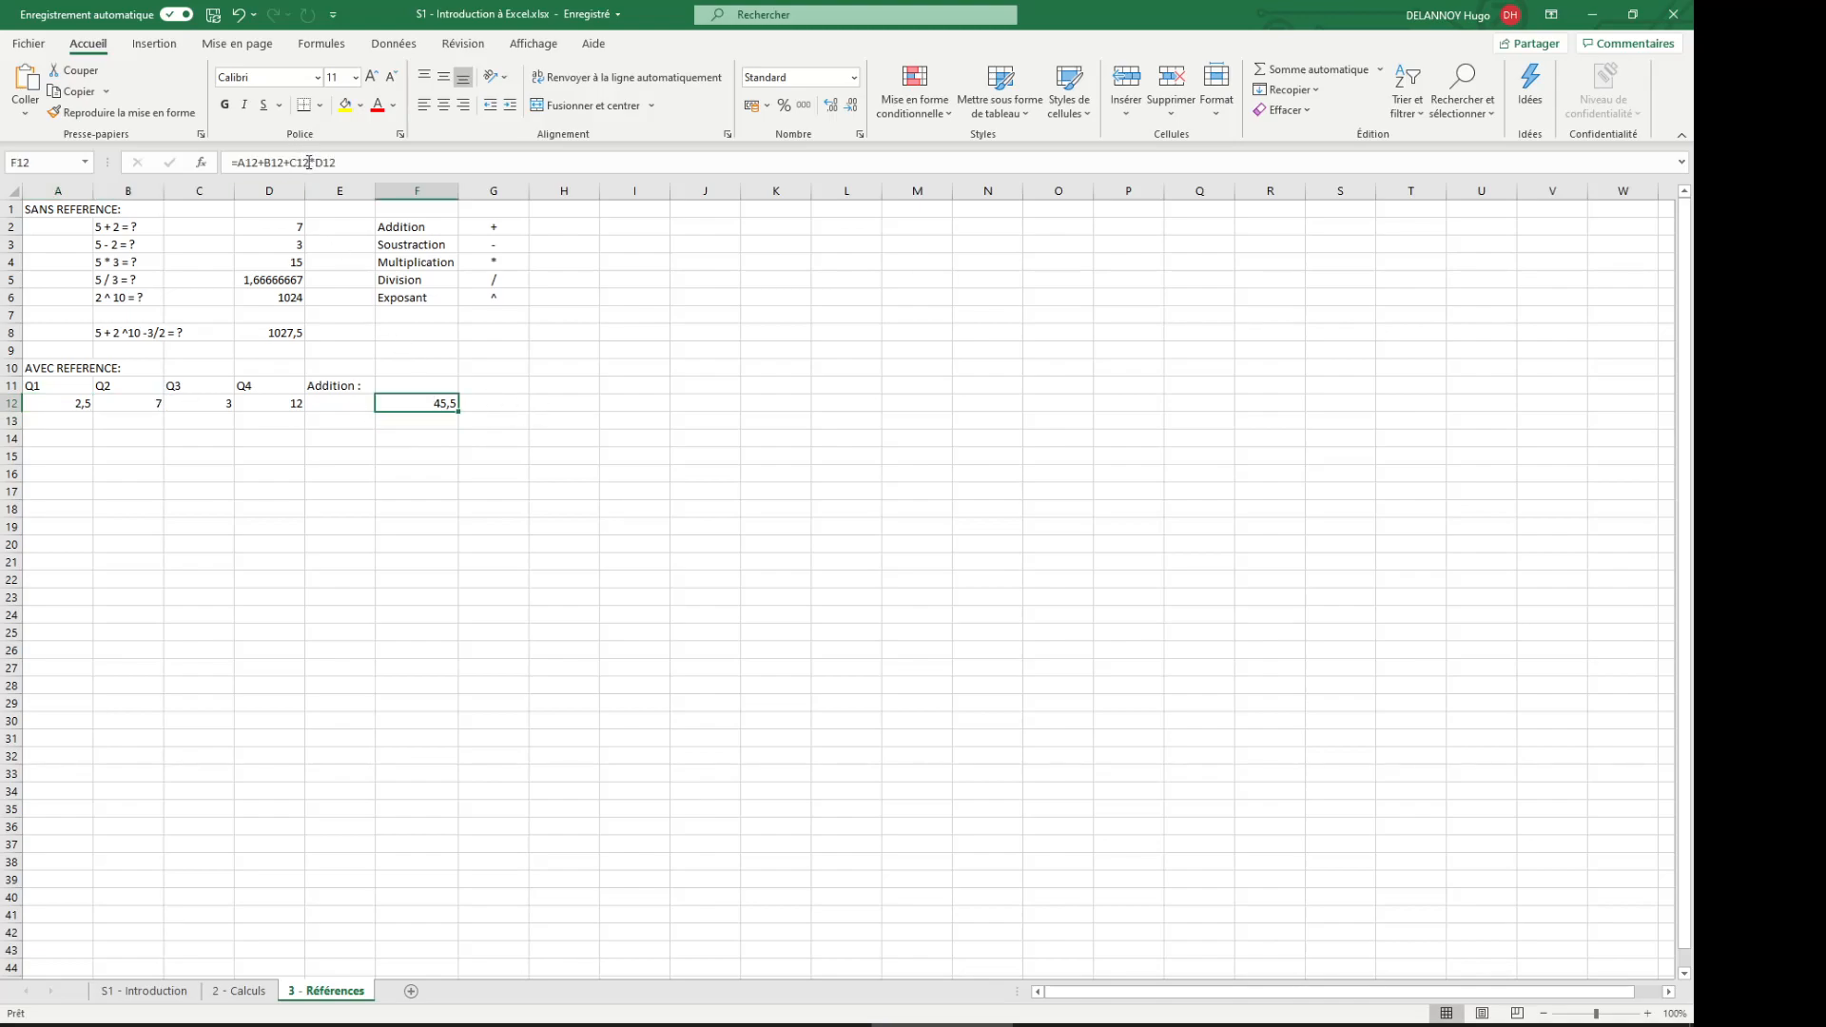
pyautogui.write('+')
pyautogui.press('Delete')
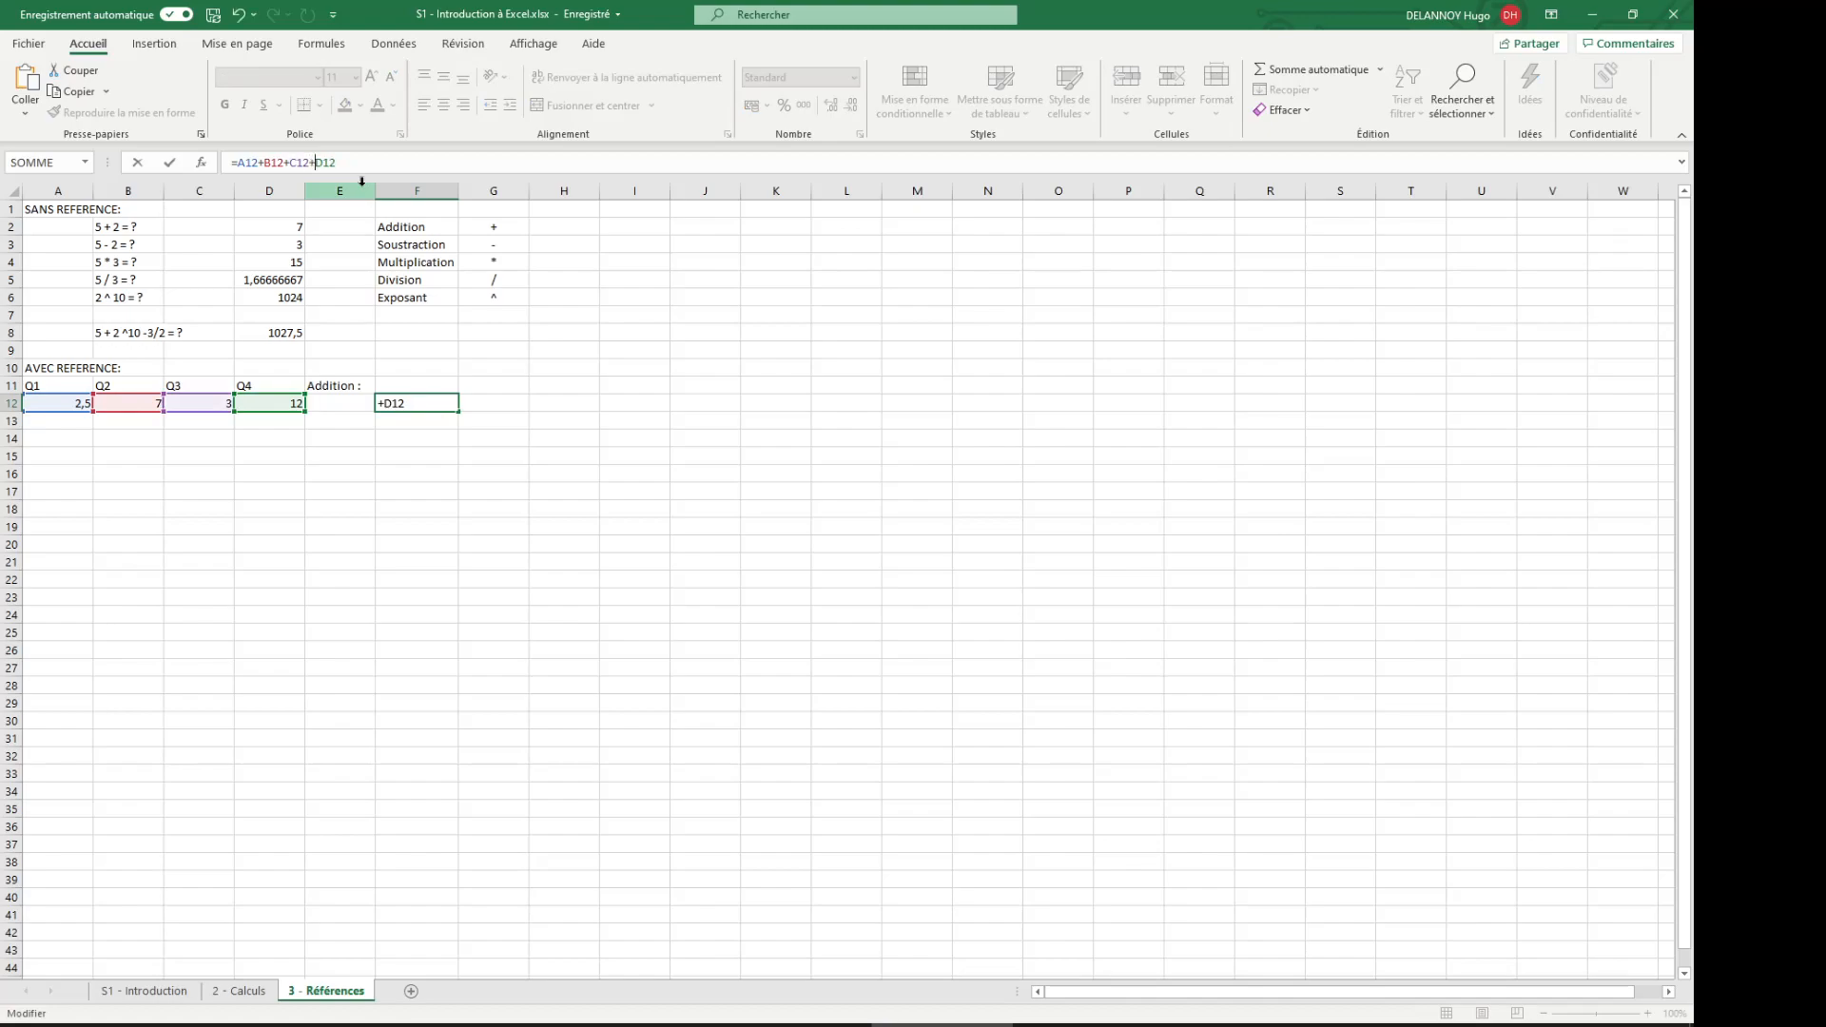
pyautogui.press('Return')
# Step: Select the Q1 to Q4 values in A12 to D12 and examine the formula in F12 that adds them
pyautogui.press('Left')
pyautogui.press('Up')
pyautogui.press('Left')
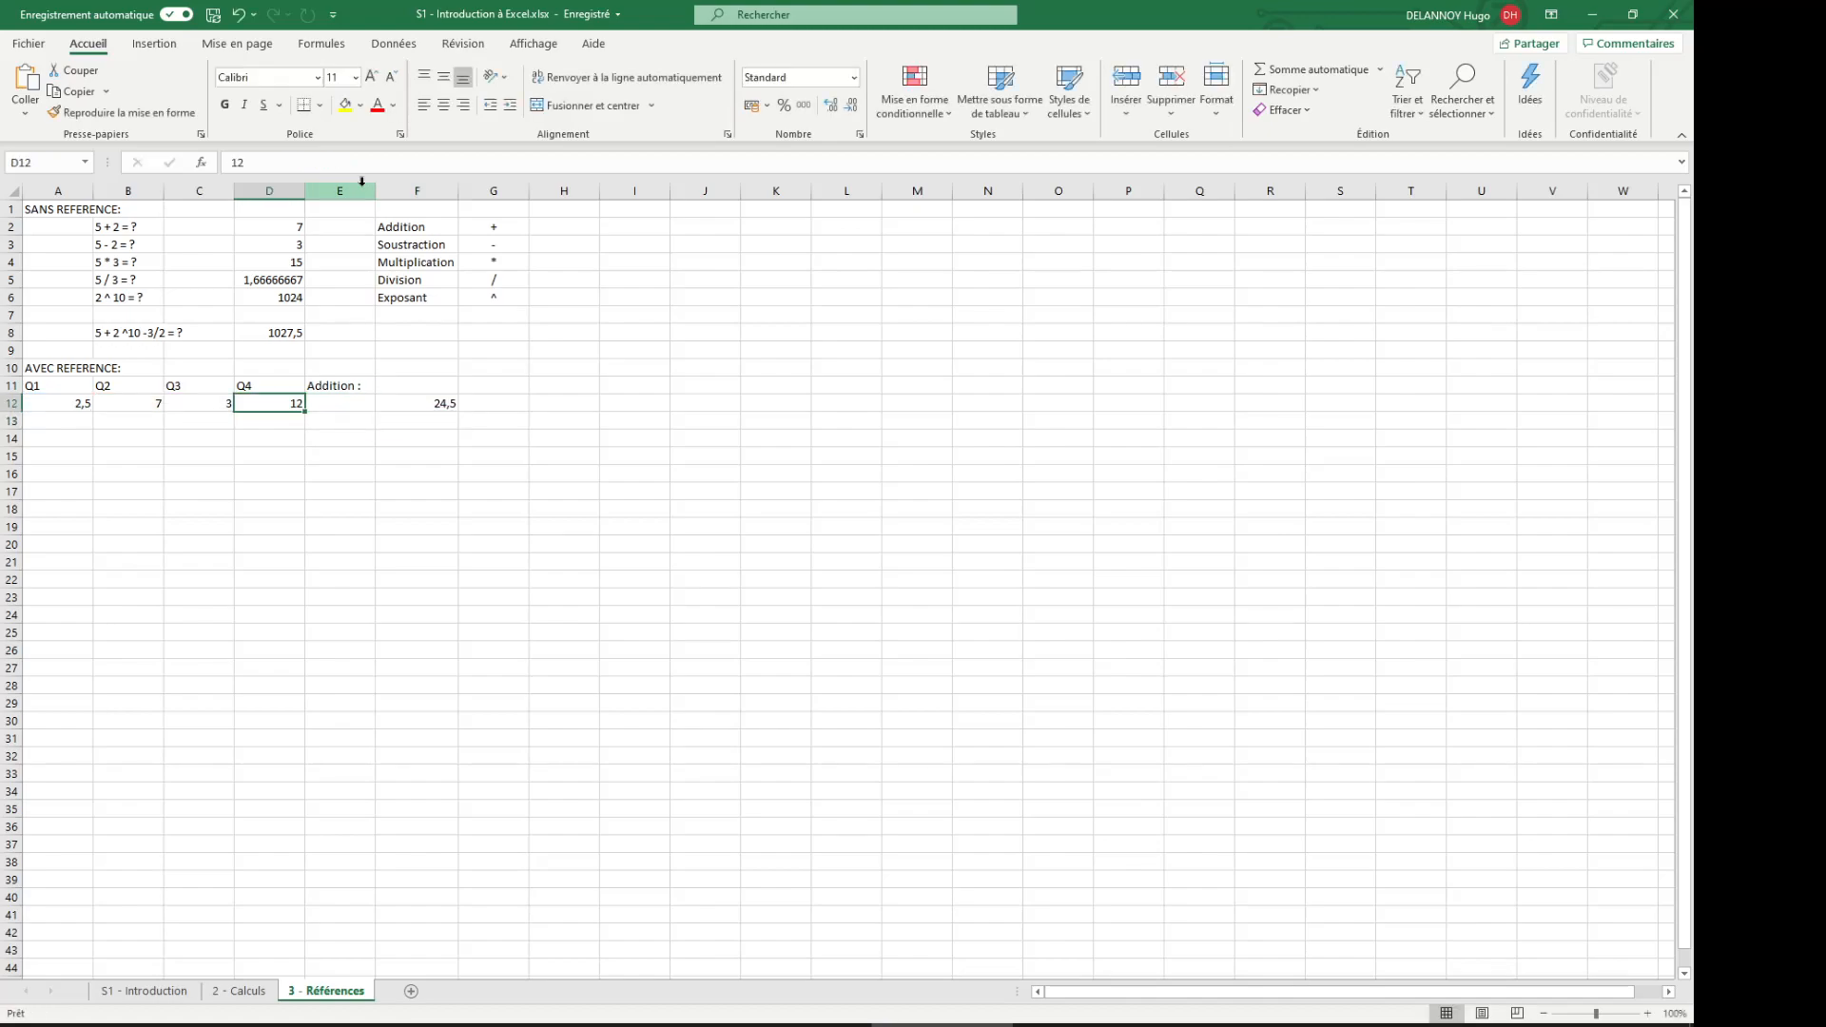
pyautogui.hotkey('shift', 'Left')
pyautogui.hotkey('shift', 'Left')
pyautogui.hotkey('shift', 'Left')
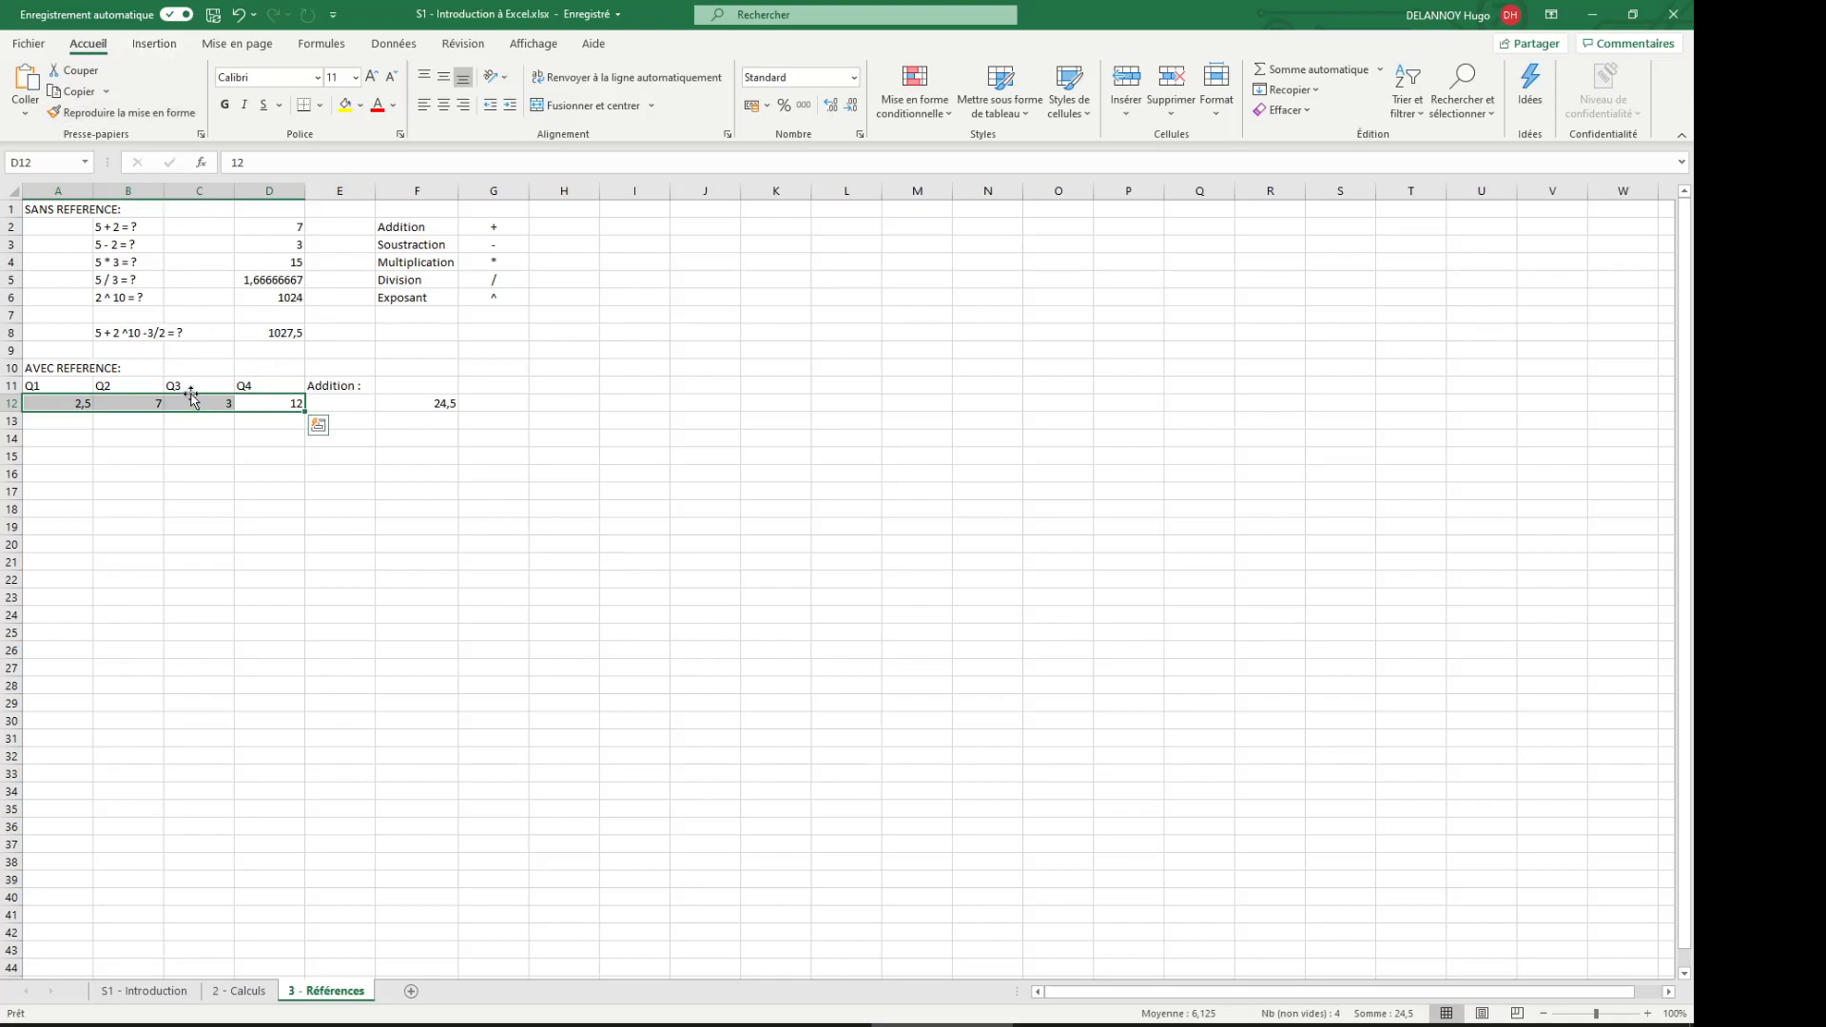
pyautogui.click(143, 401)
pyautogui.click(421, 401)
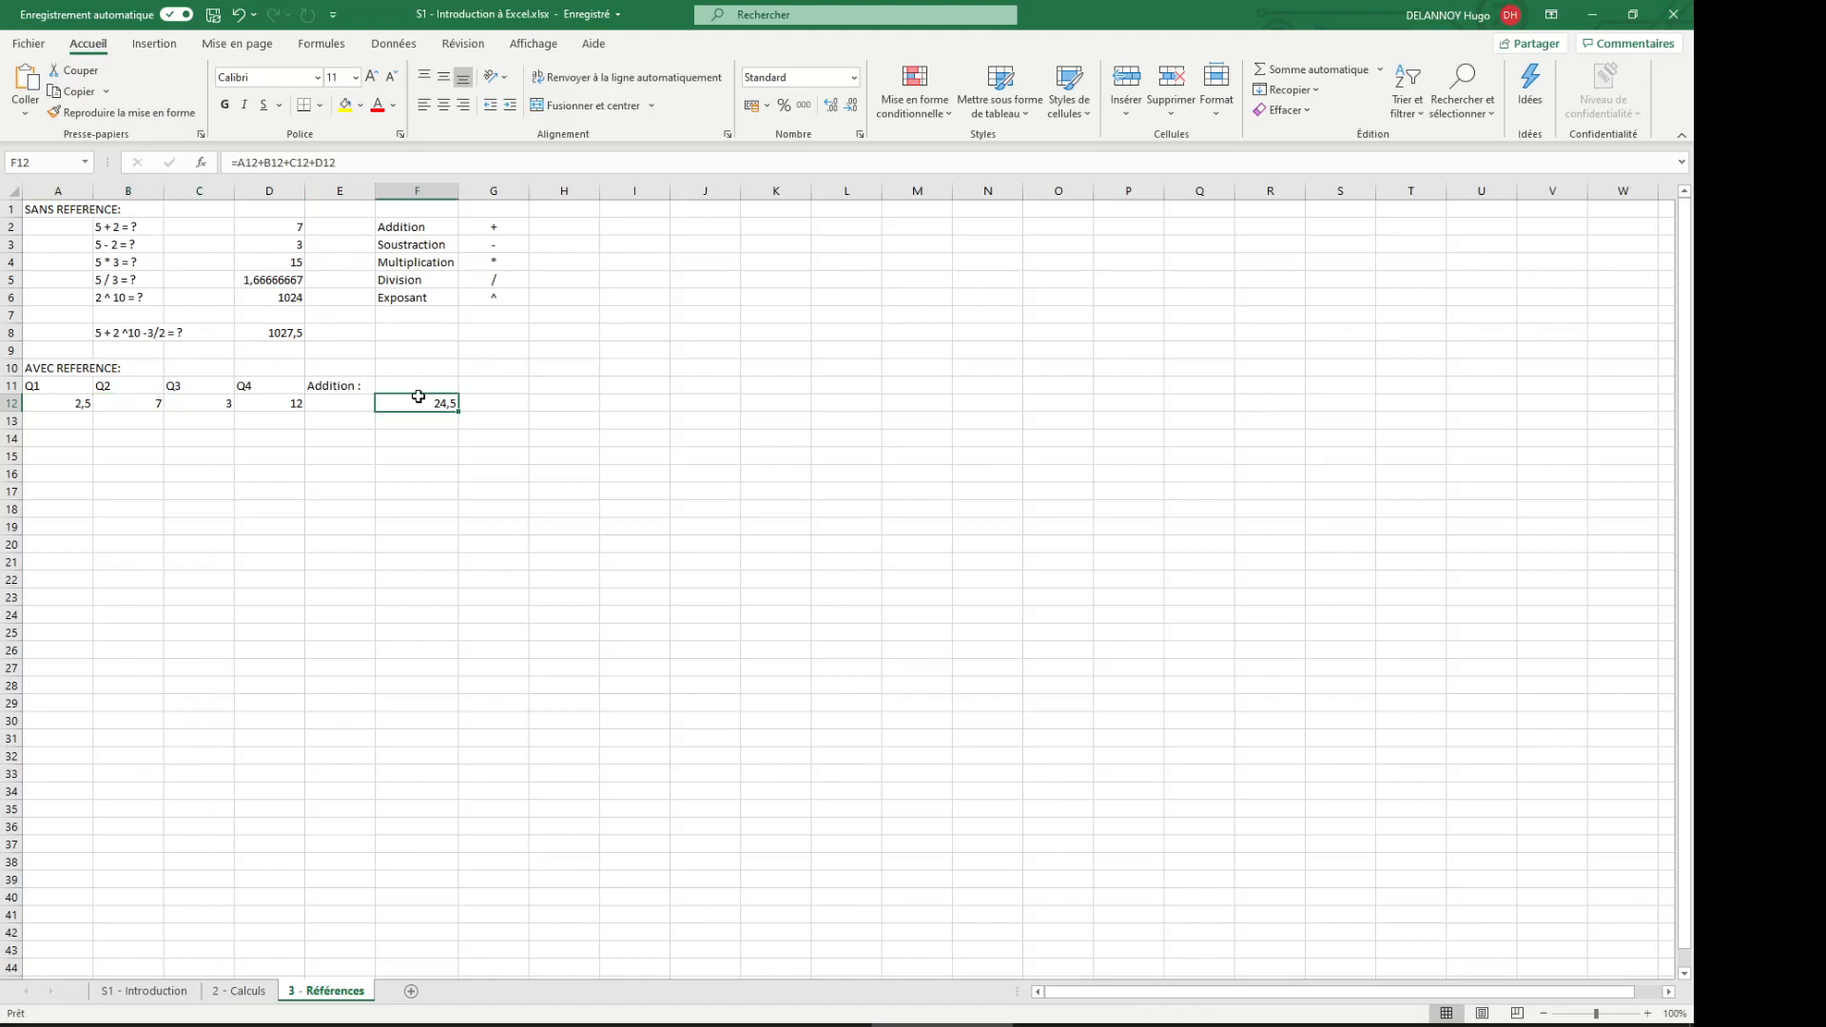
pyautogui.click(264, 162)
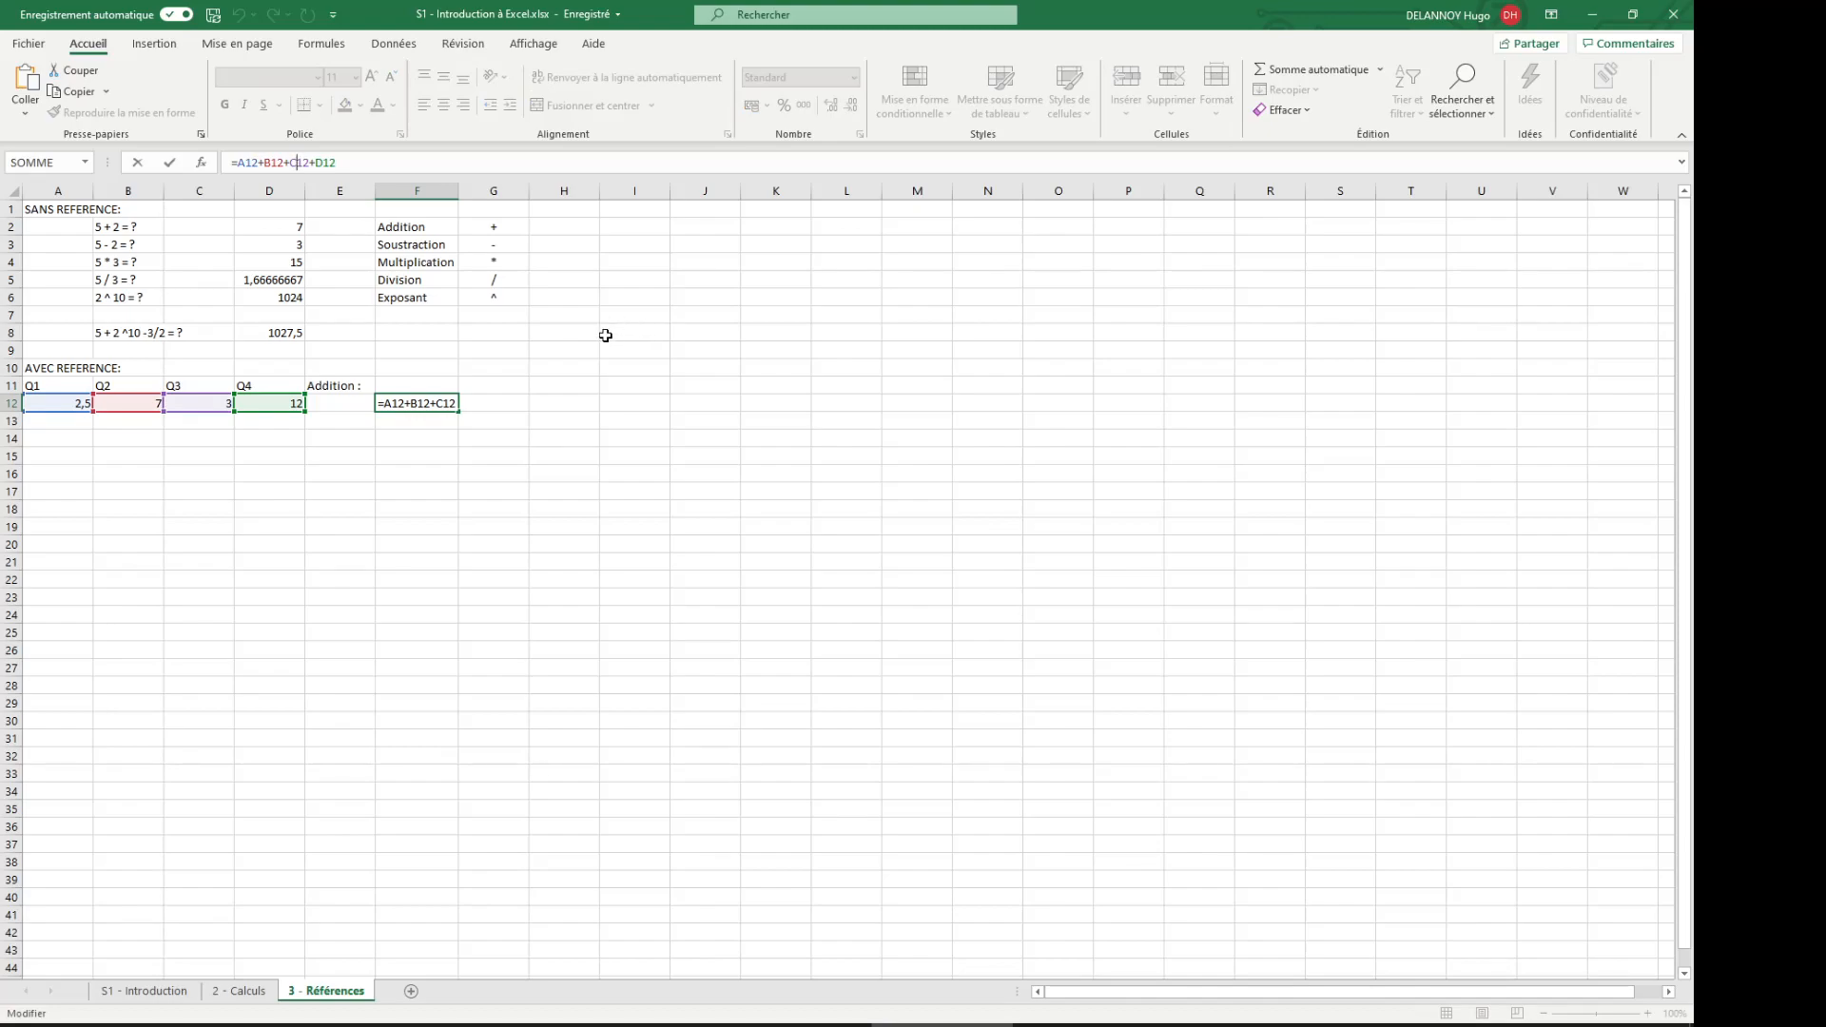
pyautogui.press('Return')
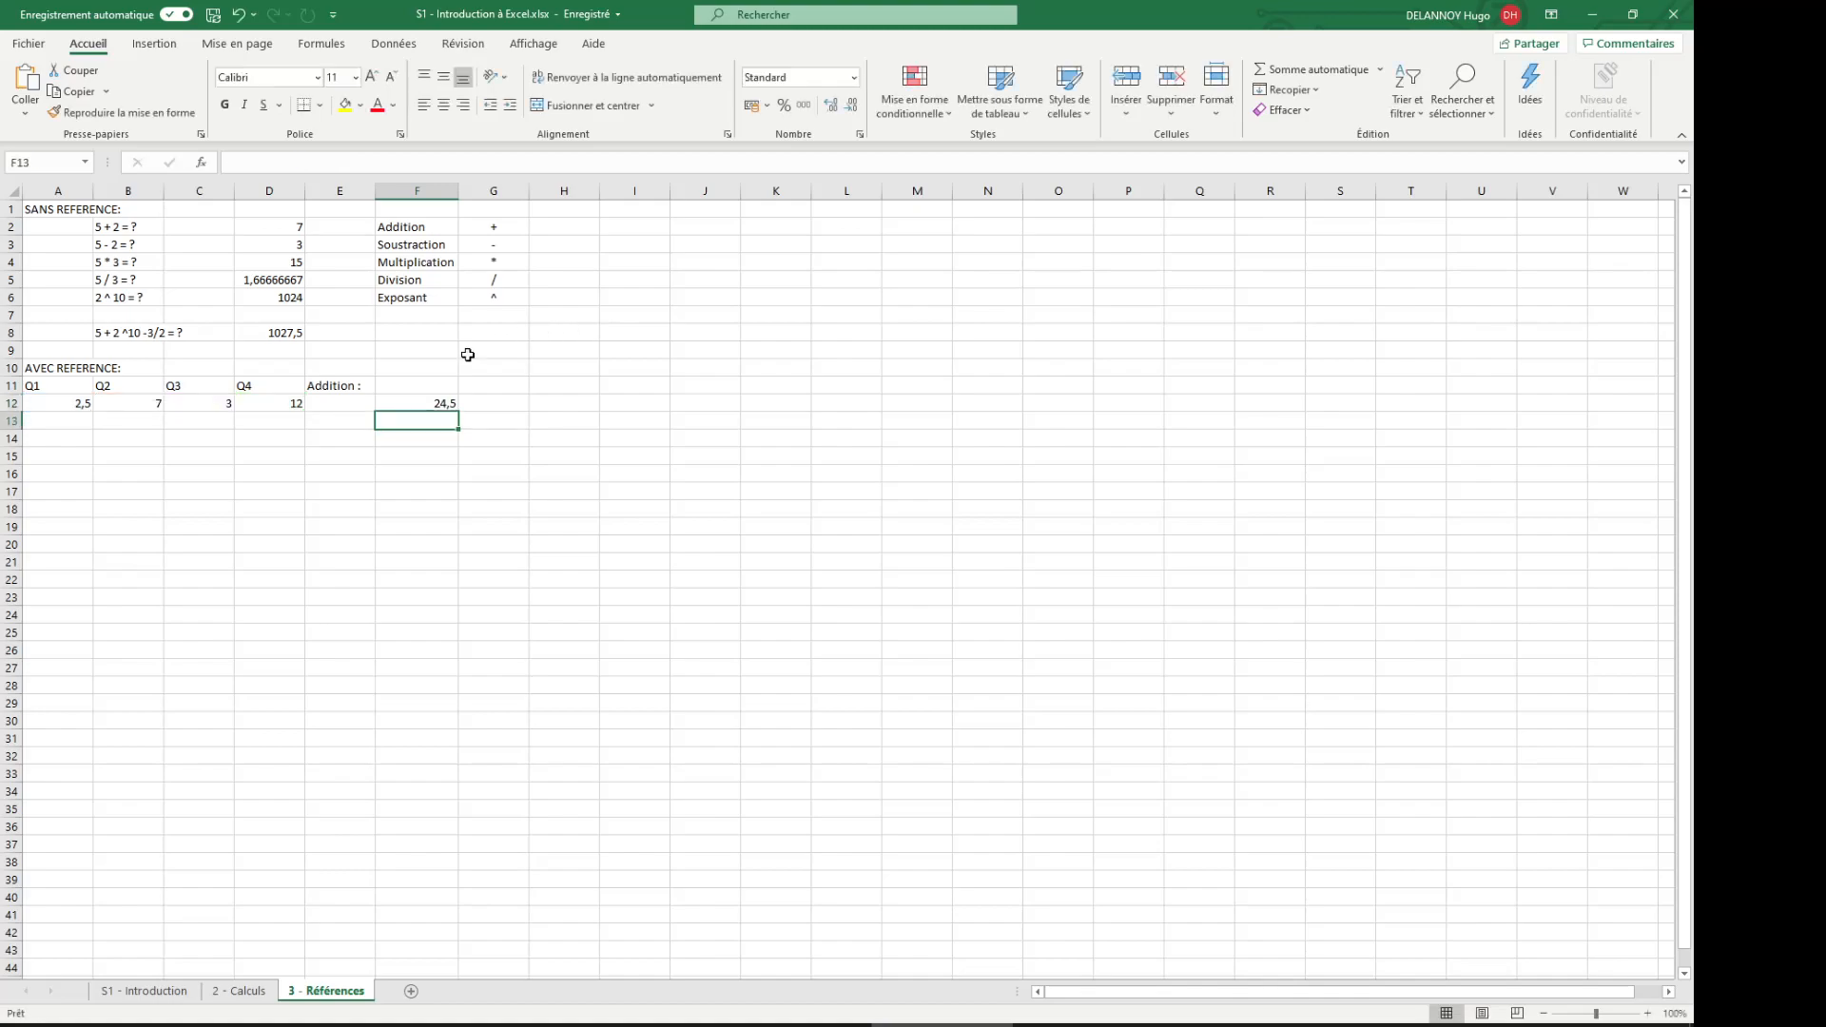
pyautogui.click(415, 404)
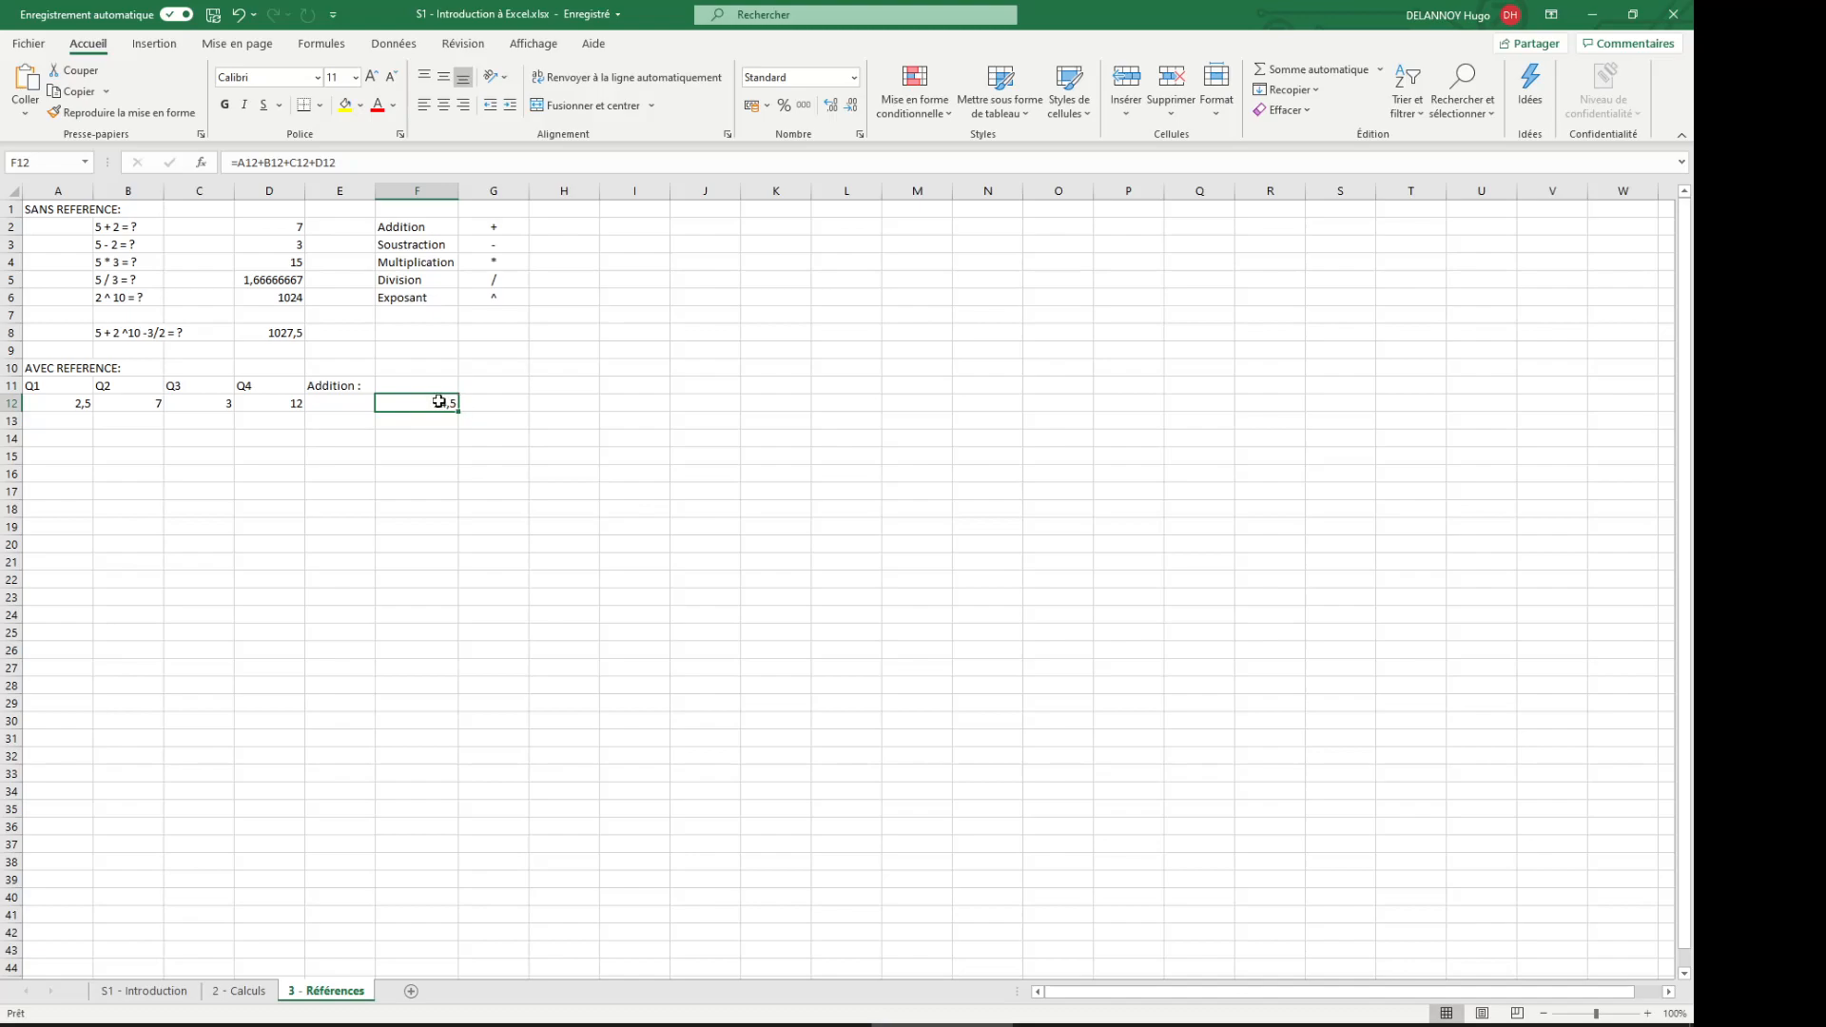
pyautogui.doubleClick(440, 401)
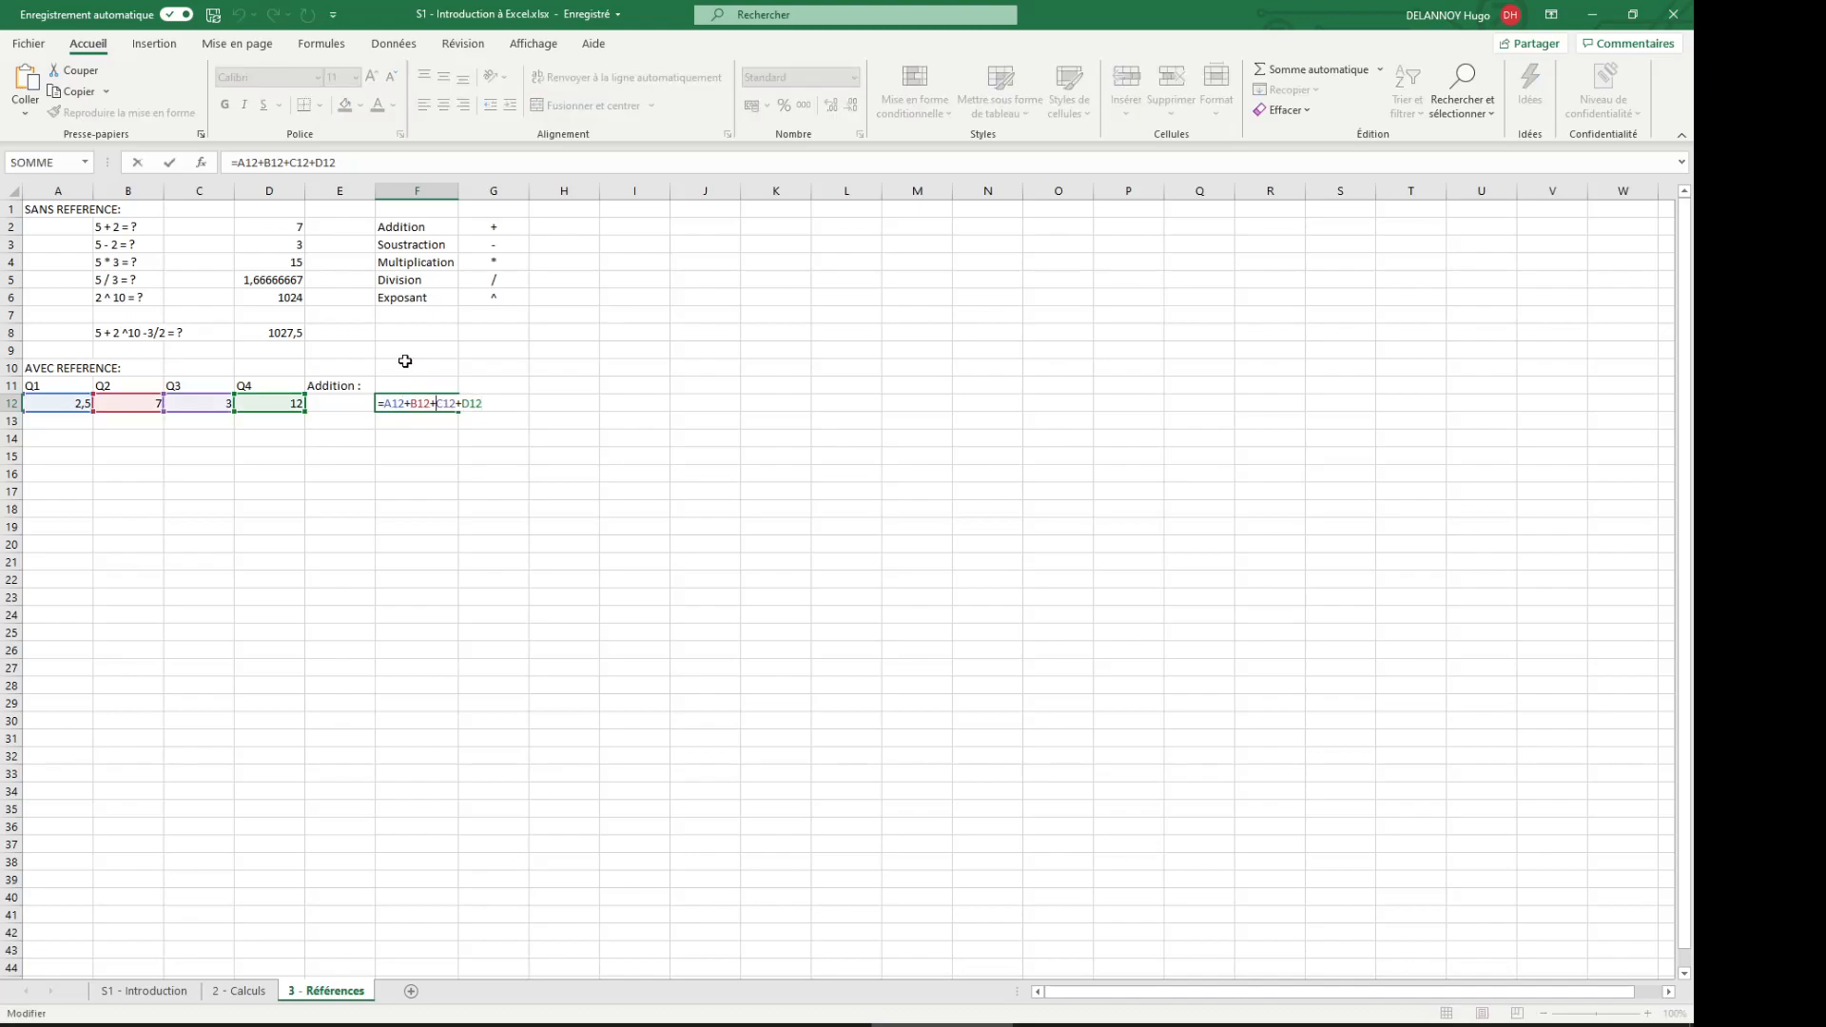
pyautogui.click(344, 169)
pyautogui.click(406, 404)
pyautogui.doubleClick(410, 405)
pyautogui.click(443, 438)
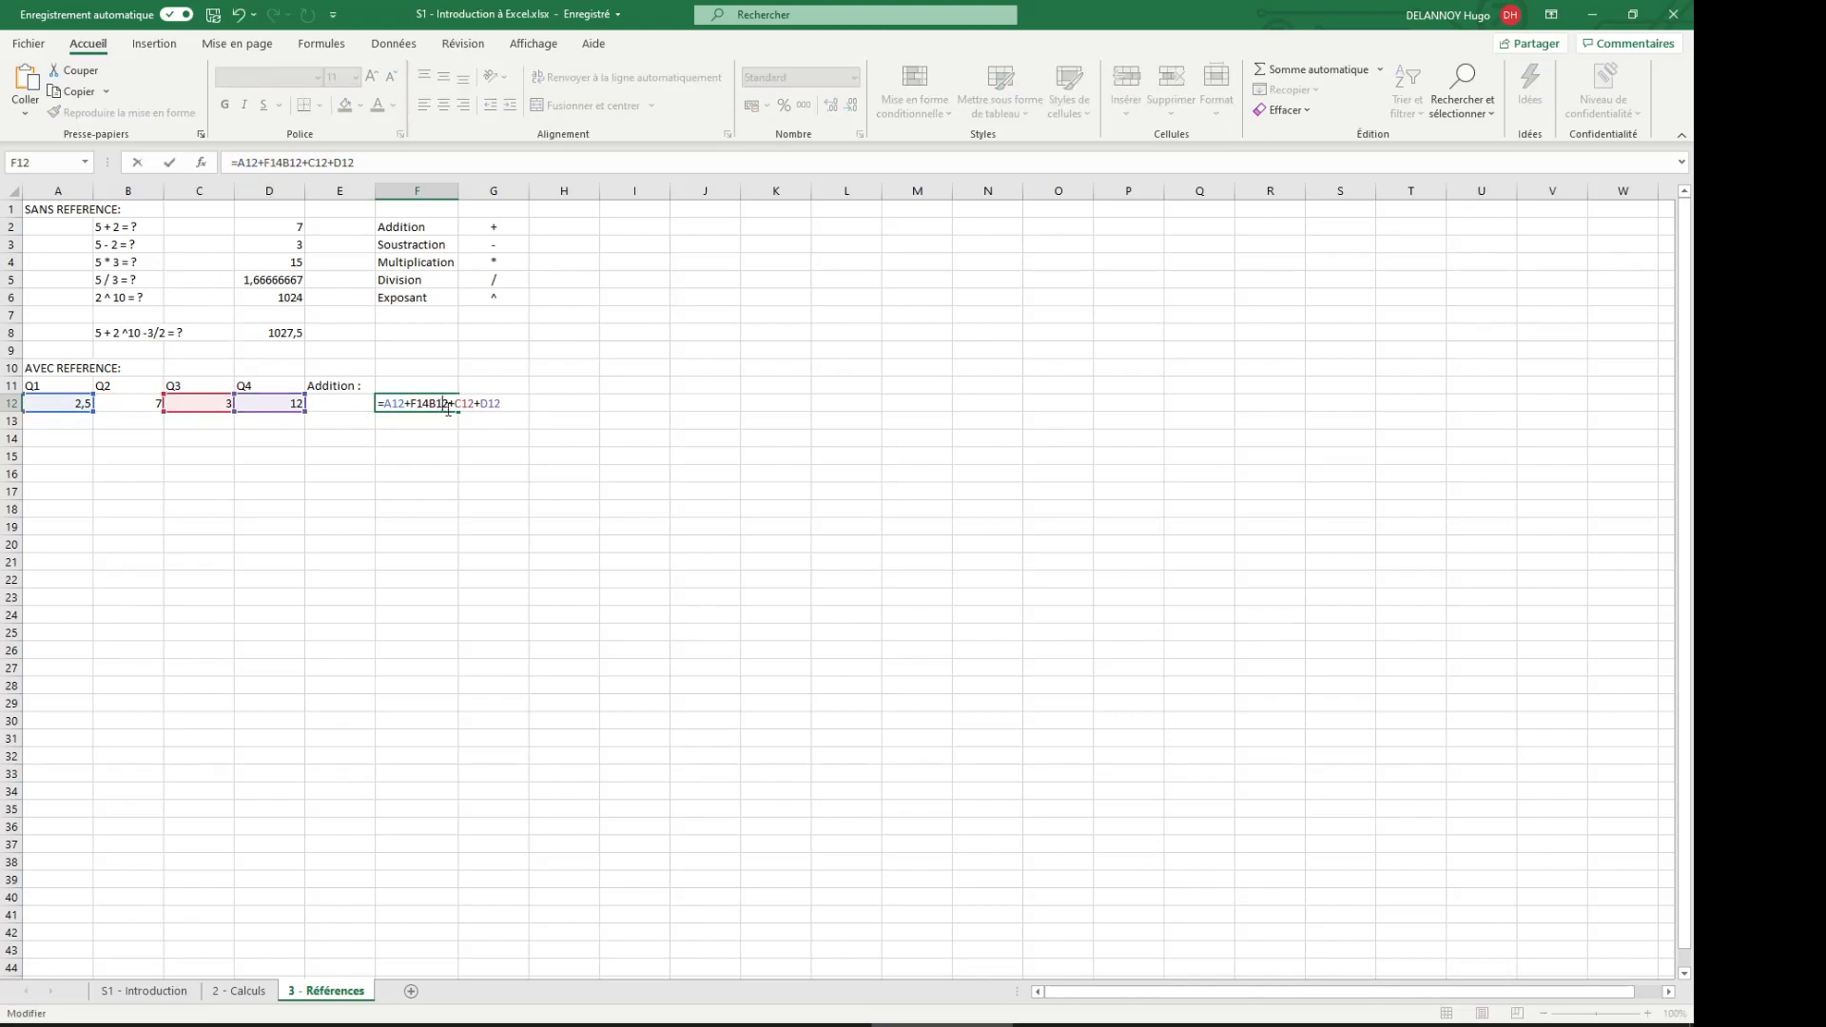
pyautogui.press('Escape')
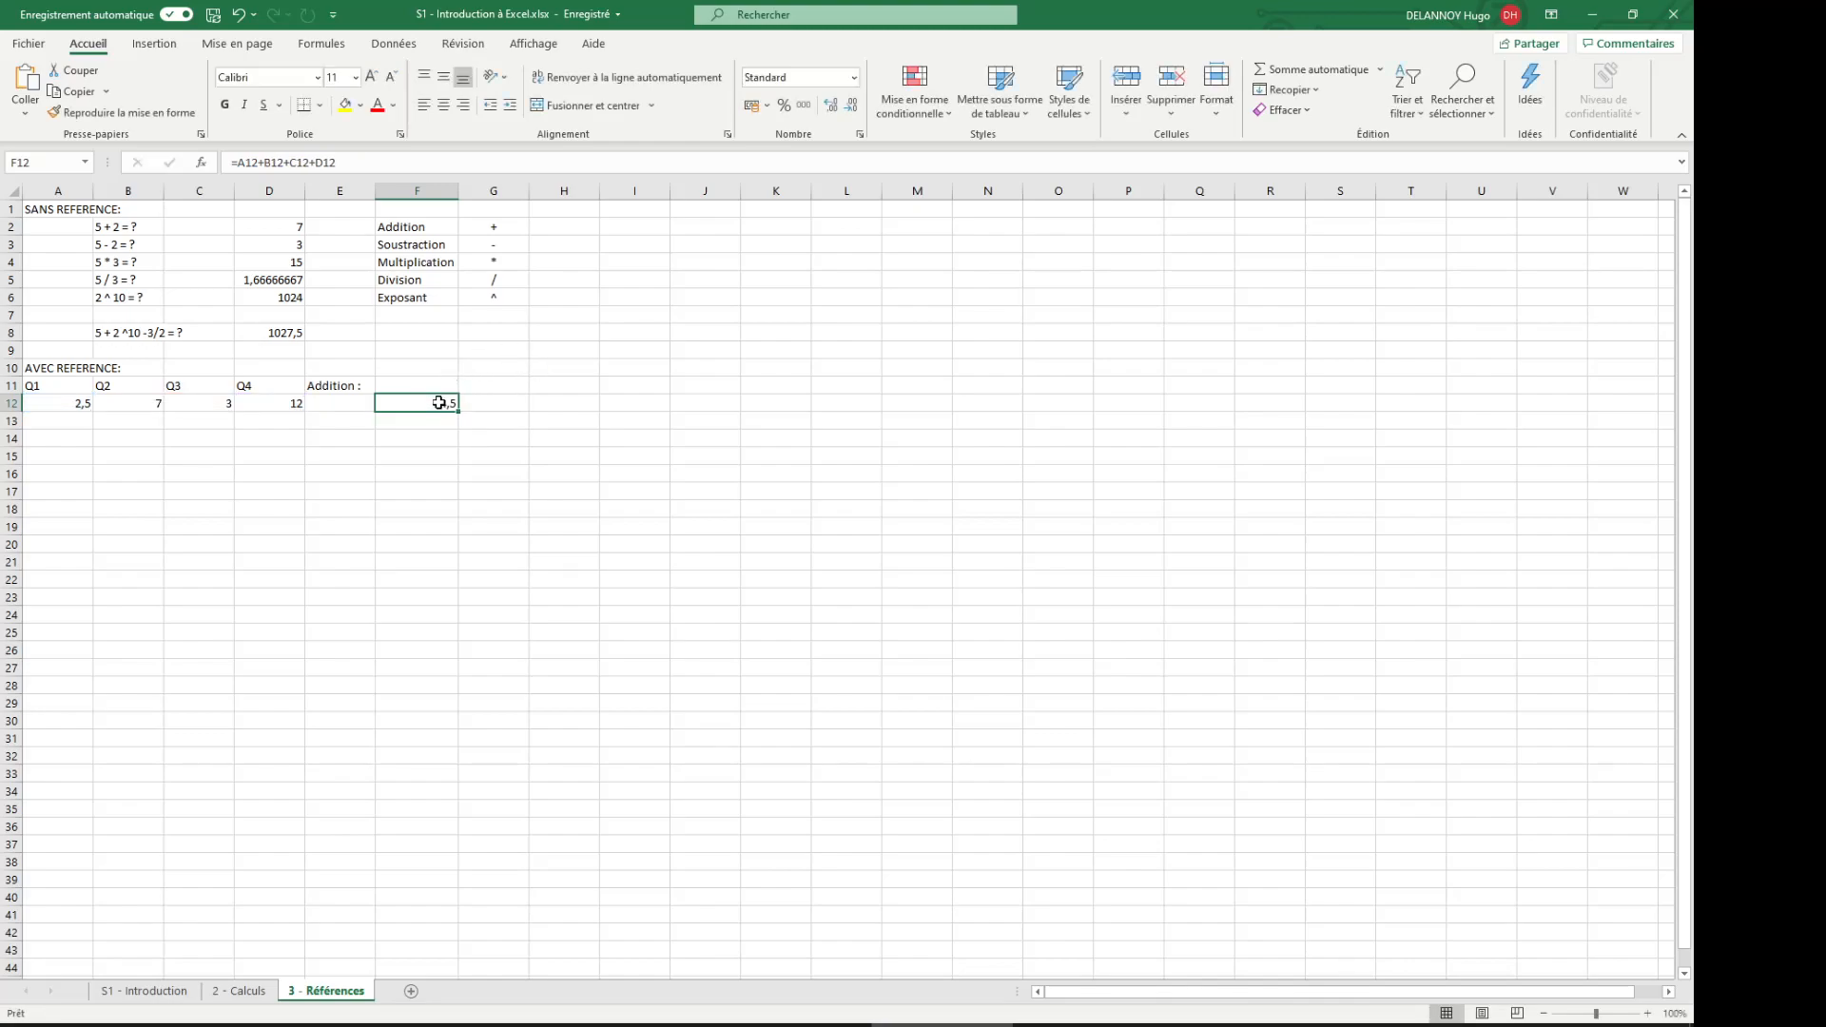
# Step: Open the F12 formula to check which Q cells its coloured references point to, leaving it as it is
pyautogui.doubleClick(438, 403)
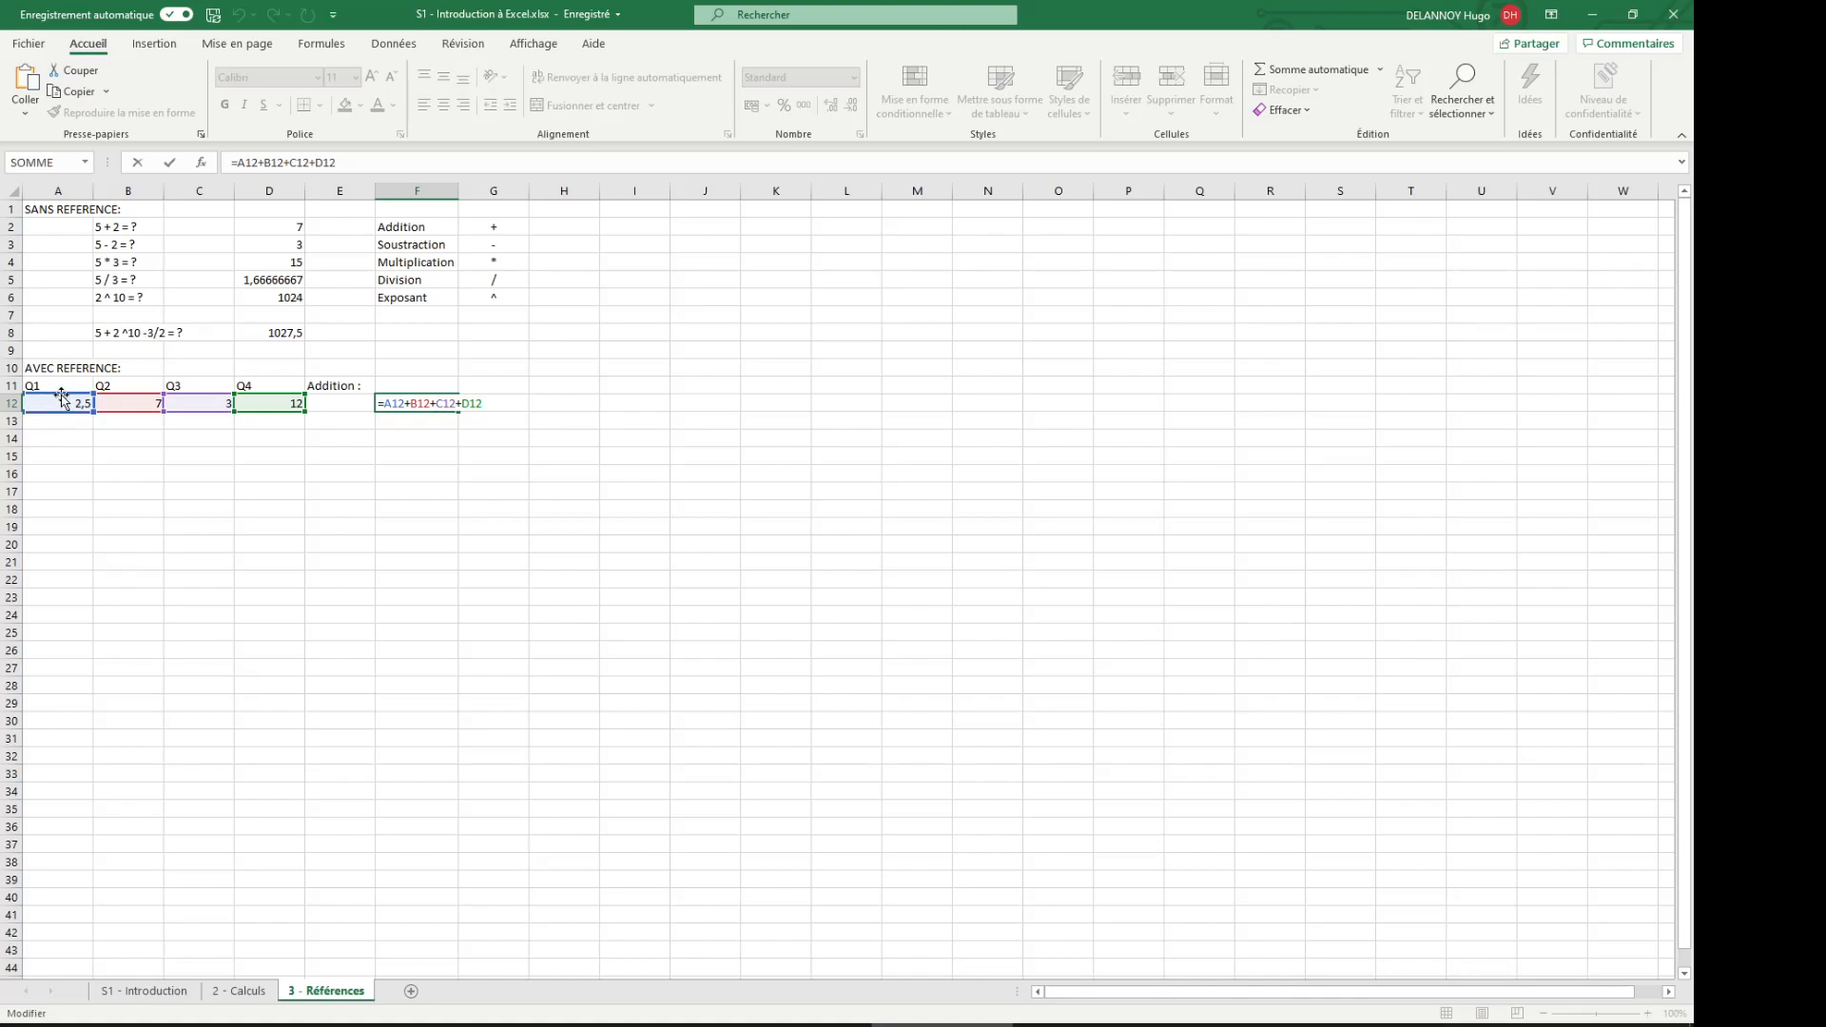
pyautogui.moveTo(57, 397)
pyautogui.mouseDown()
pyautogui.moveTo(81, 439)
pyautogui.moveTo(282, 352)
pyautogui.moveTo(281, 387)
pyautogui.moveTo(281, 352)
pyautogui.moveTo(133, 407)
pyautogui.moveTo(63, 411)
pyautogui.mouseUp()
pyautogui.press('Return')
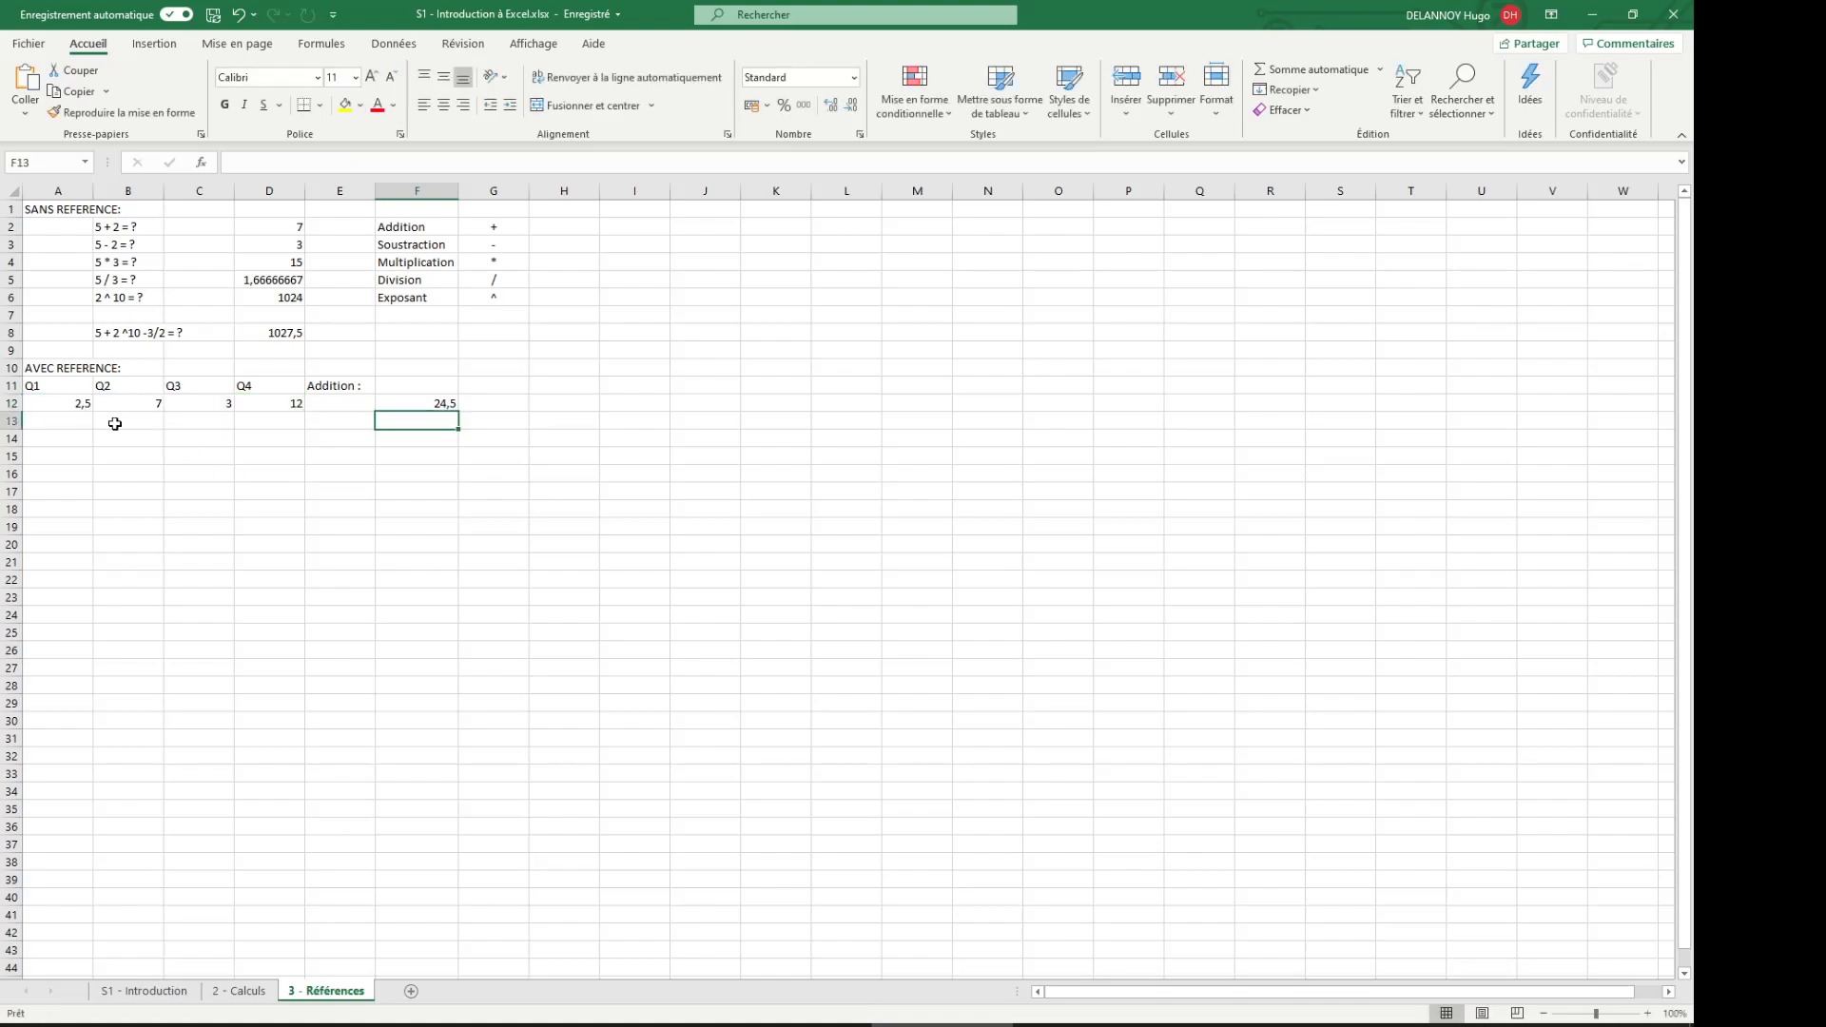
# Step: Enter the label "Soustraction :" in cell E15
pyautogui.click(368, 458)
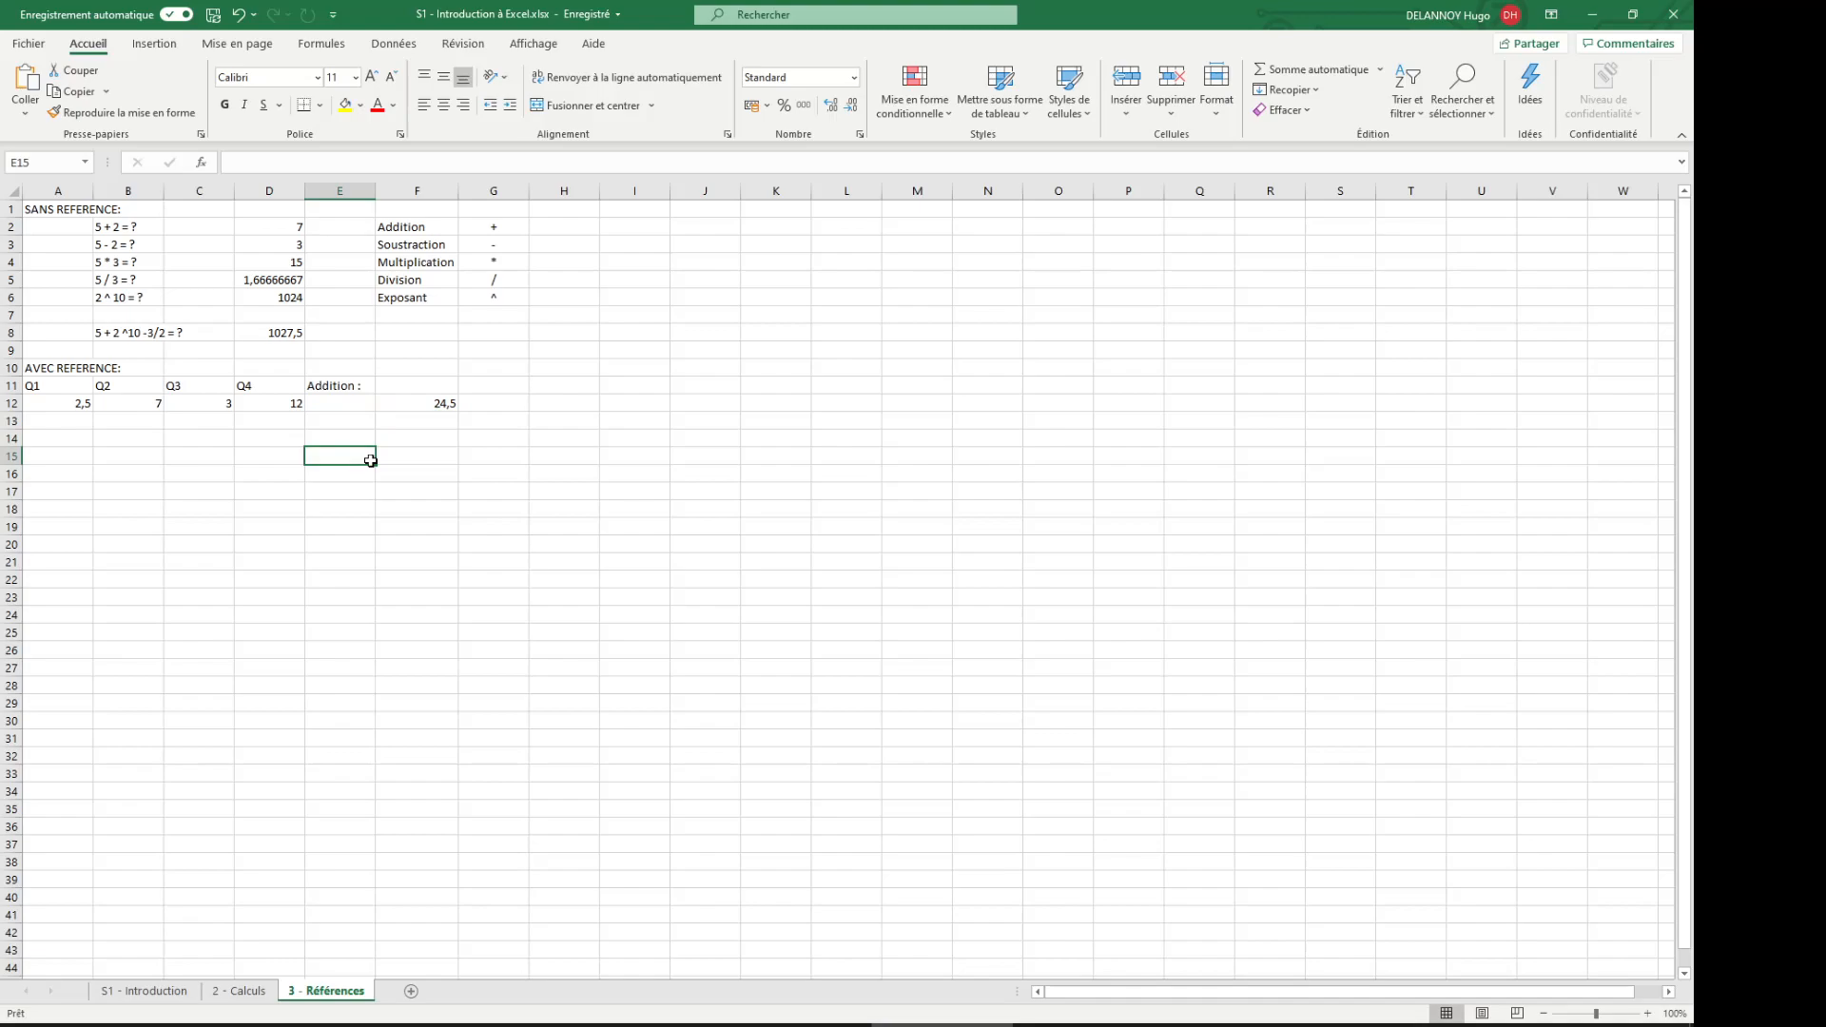
pyautogui.write('Soustraction')
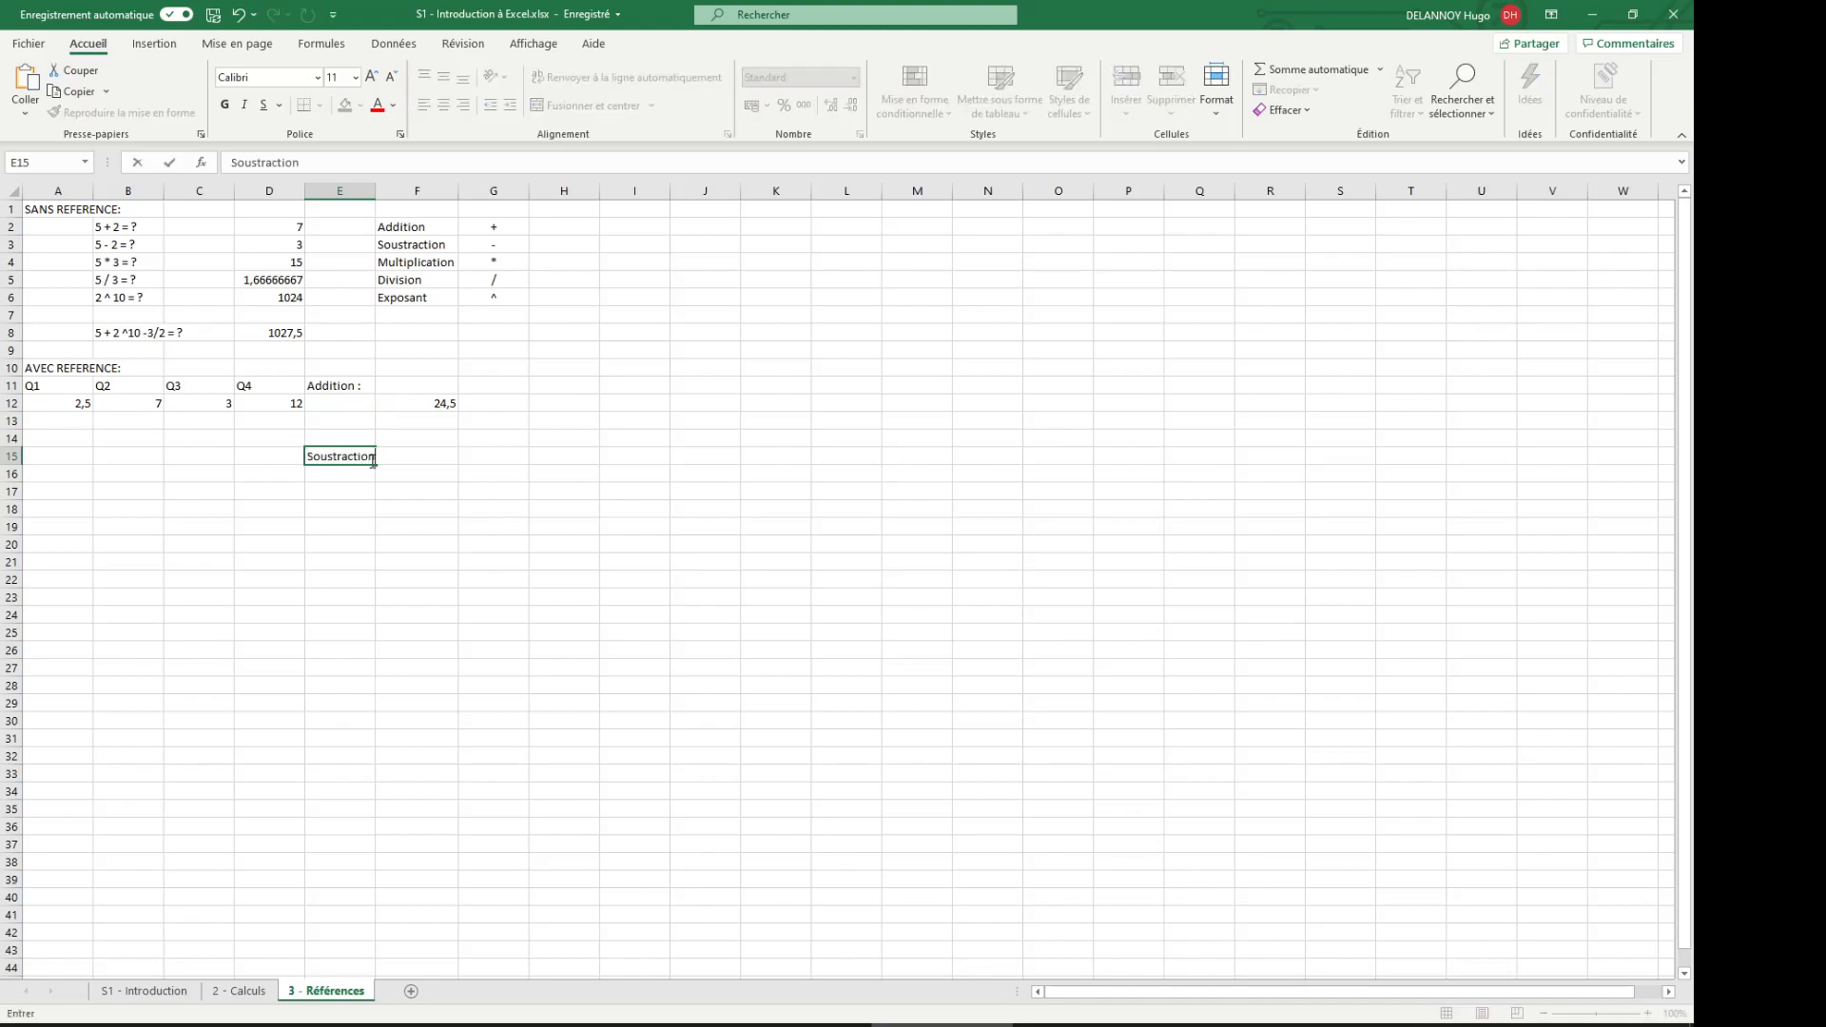
pyautogui.write(' :')
pyautogui.press('Return')
# Step: Enter the values 5 in B16 and 2 in C16 below the subtraction label
pyautogui.press('Left')
pyautogui.press('Left')
pyautogui.press('Left')
pyautogui.write('5')
pyautogui.press('Right')
pyautogui.write('2')
# Step: Enter the formula =B16*C16 in F16 using cell references
pyautogui.press('Right')
pyautogui.press('Right')
pyautogui.press('Right')
pyautogui.write('=')
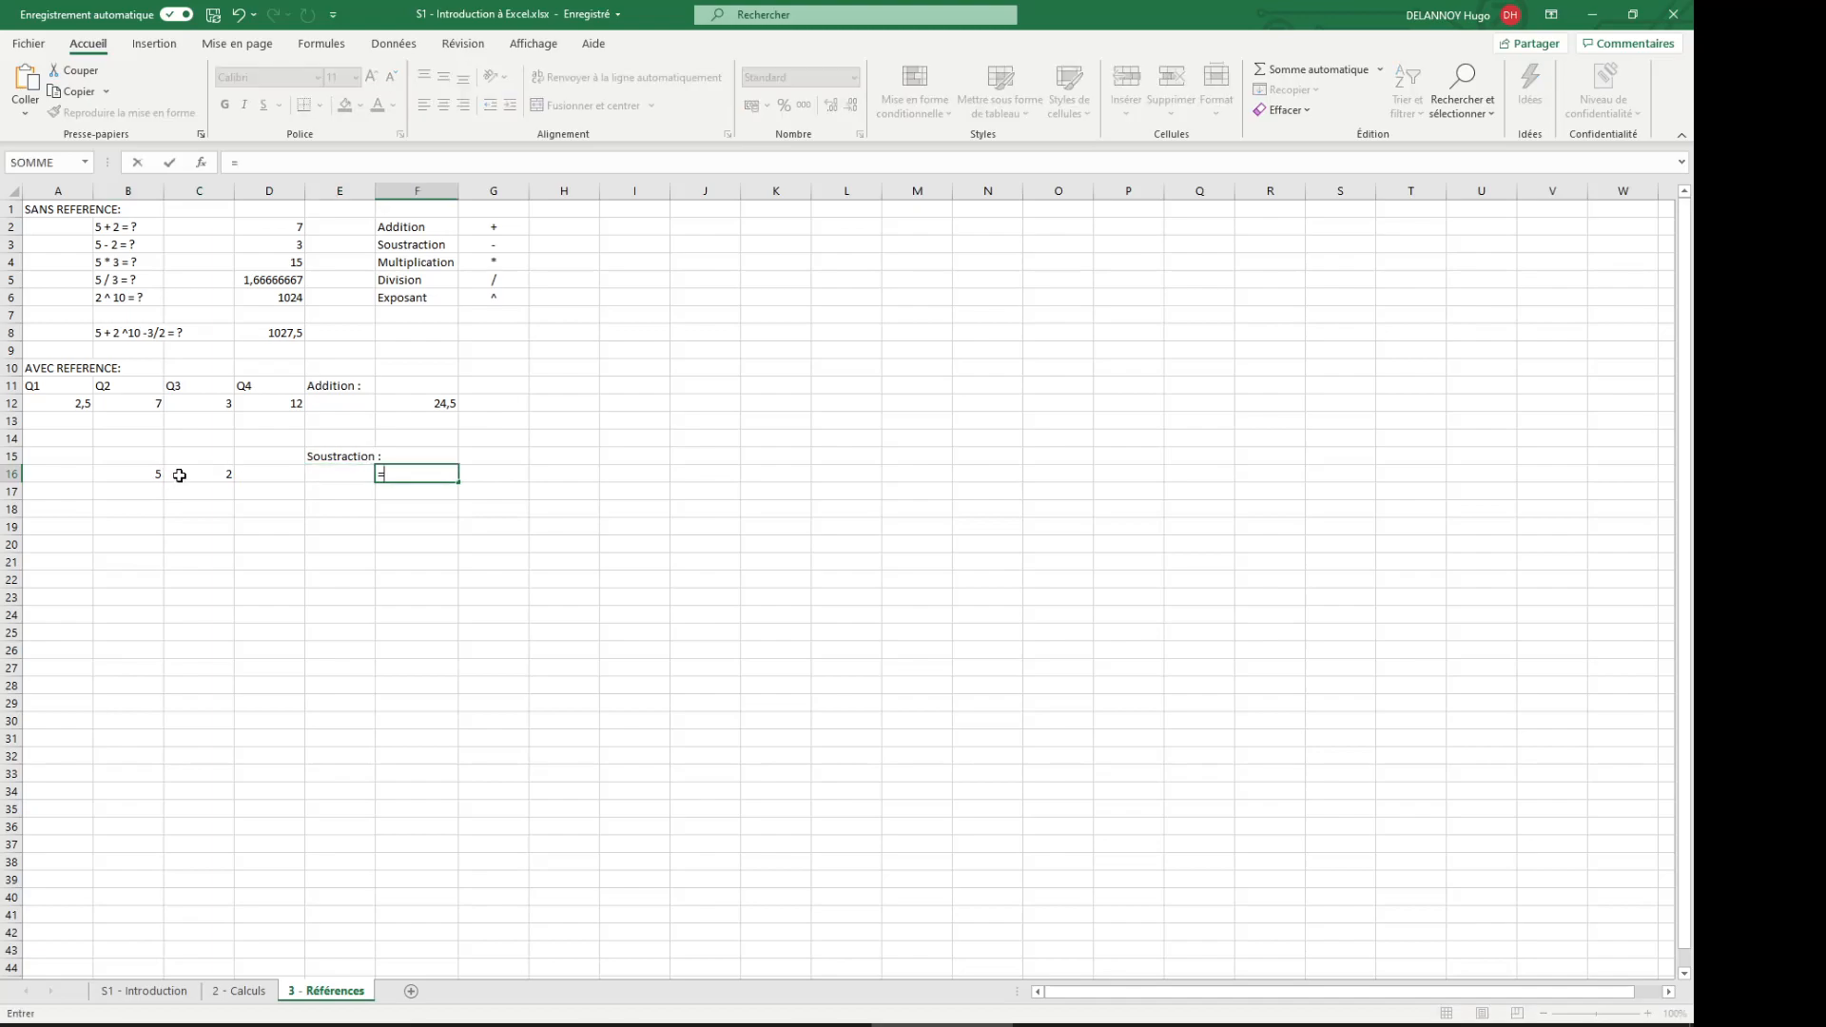
pyautogui.click(148, 471)
pyautogui.write('*')
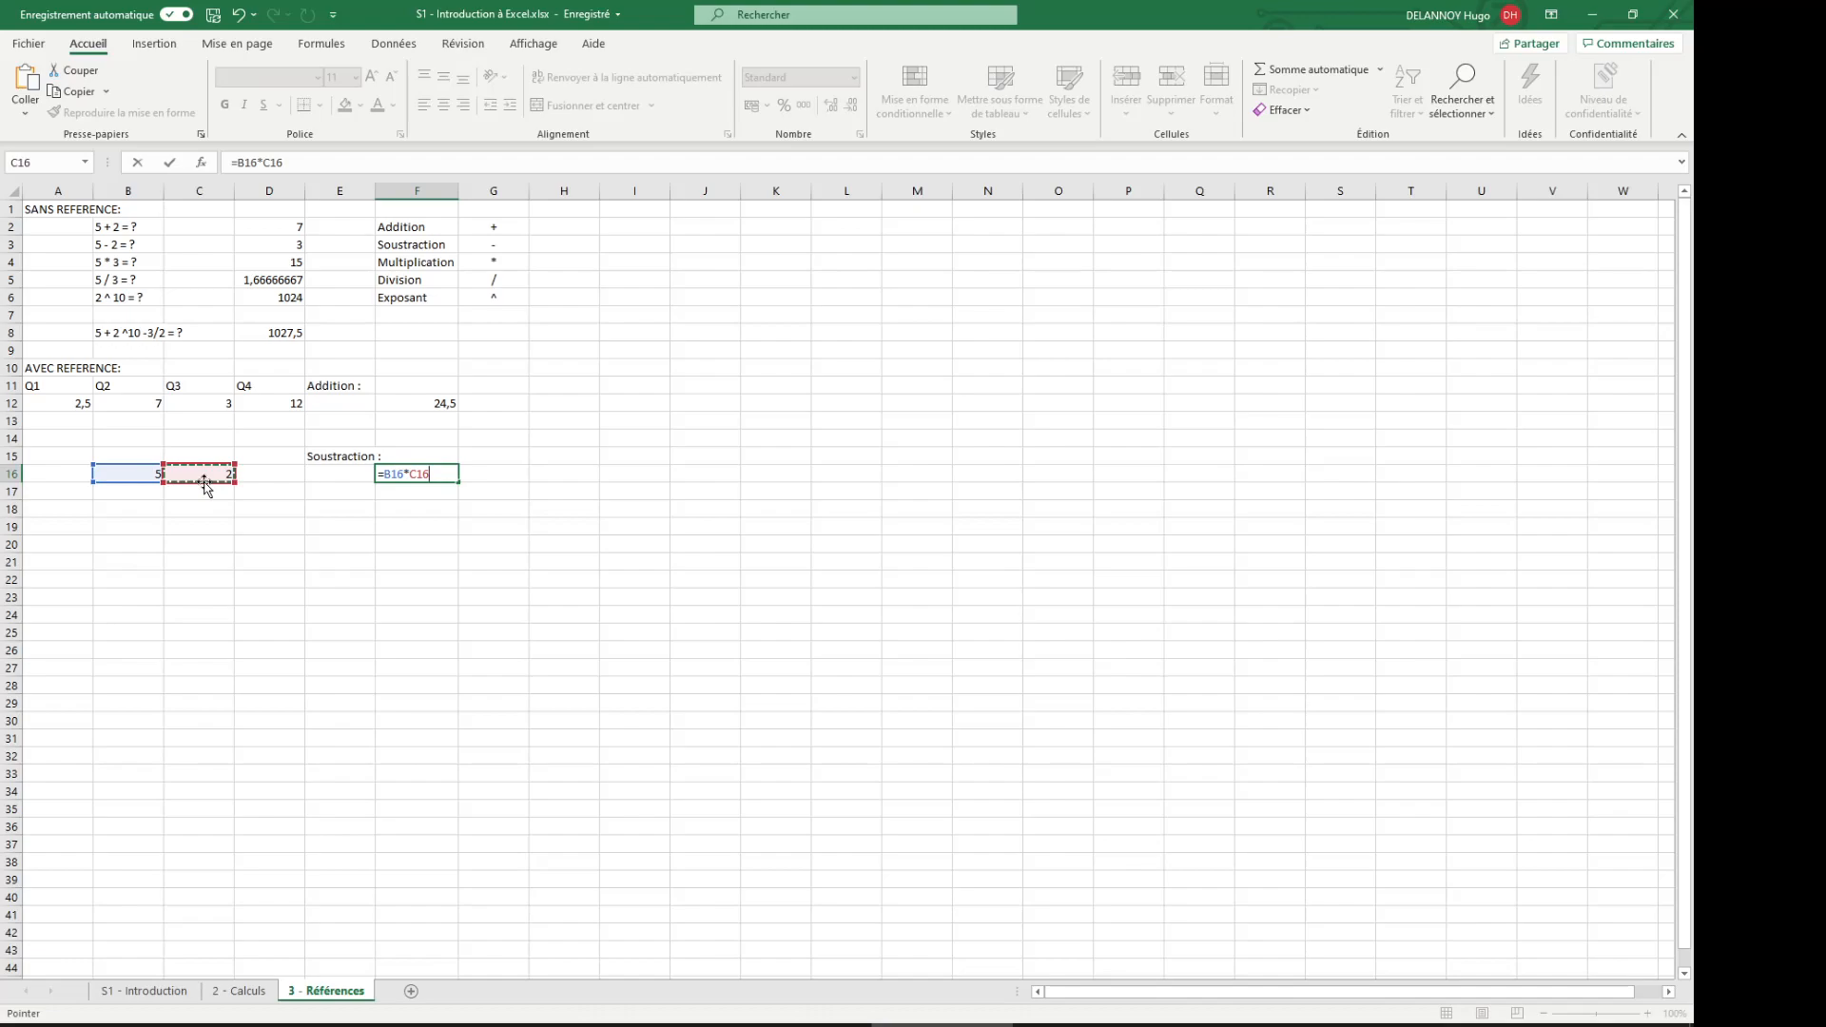
pyautogui.press('Return')
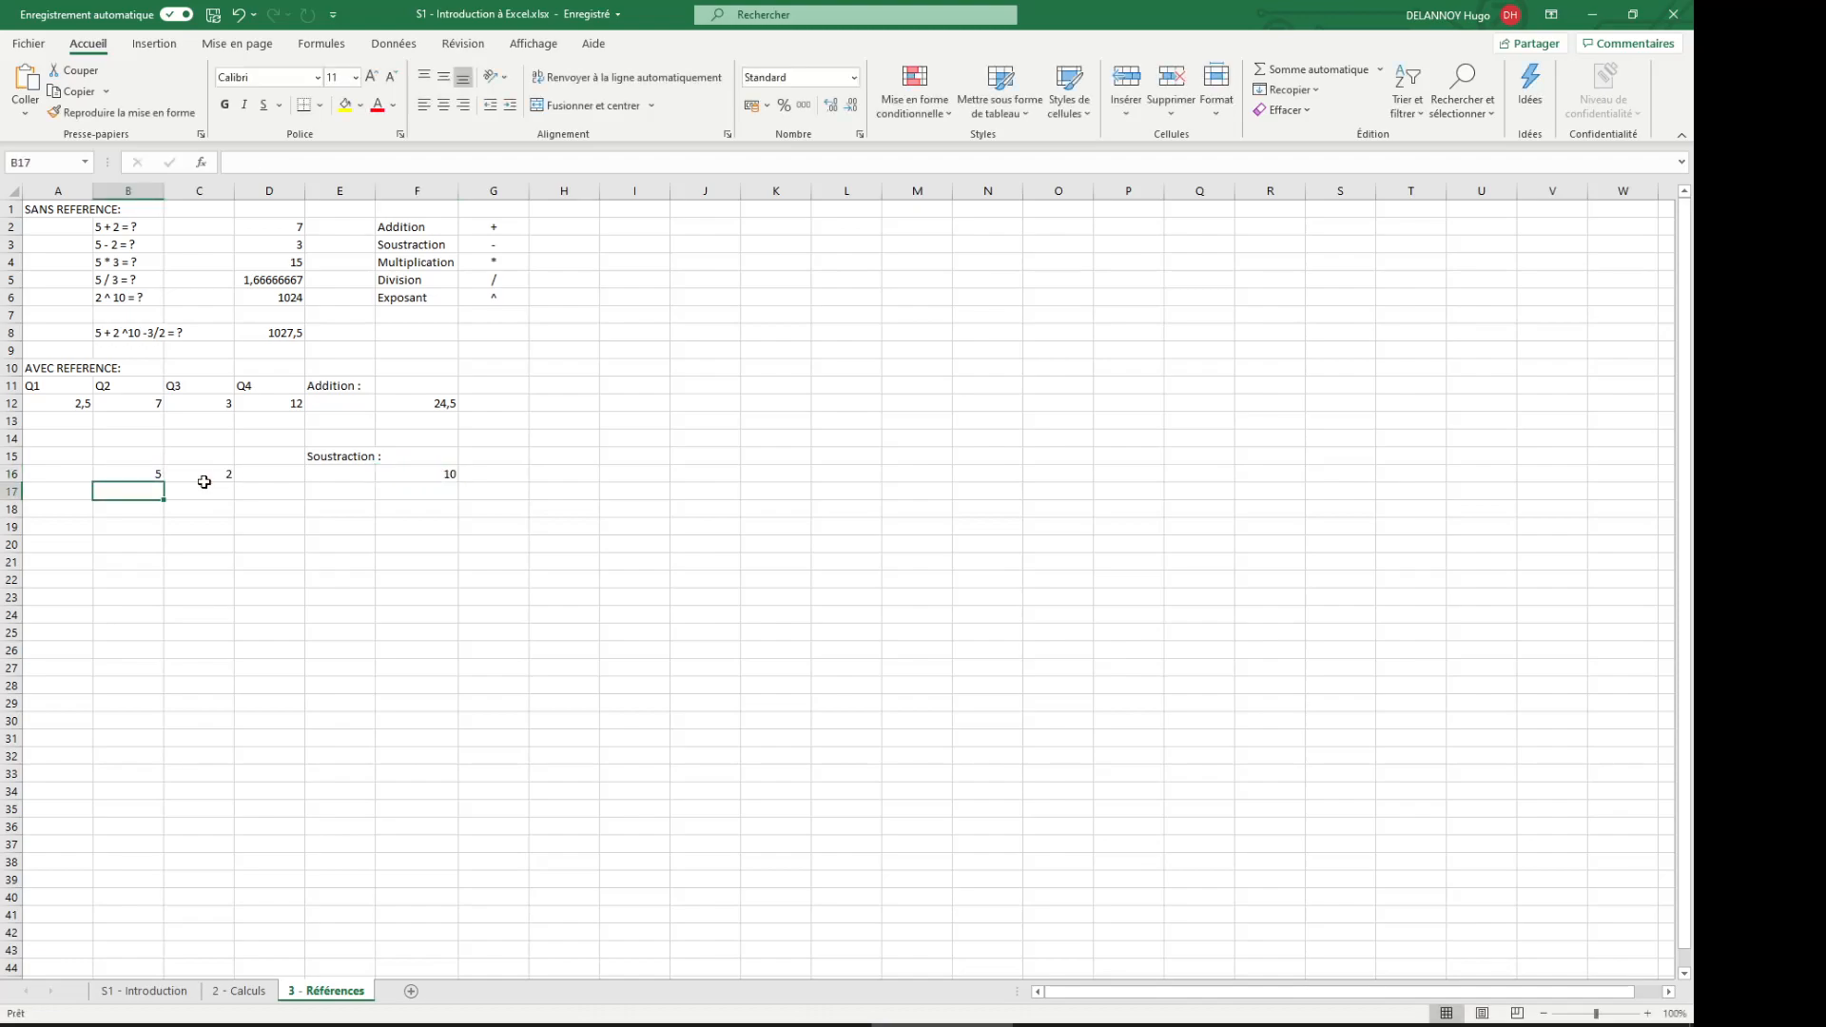
# Step: Enter the values 5 in B17 and 3 in C17
pyautogui.write('5')
pyautogui.press('Tab')
pyautogui.write('3')
# Step: Enter the formula =B17*C17 in F17 to multiply the two row 17 values by reference
pyautogui.press('Tab')
pyautogui.press('Tab')
pyautogui.press('Tab')
pyautogui.write('=')
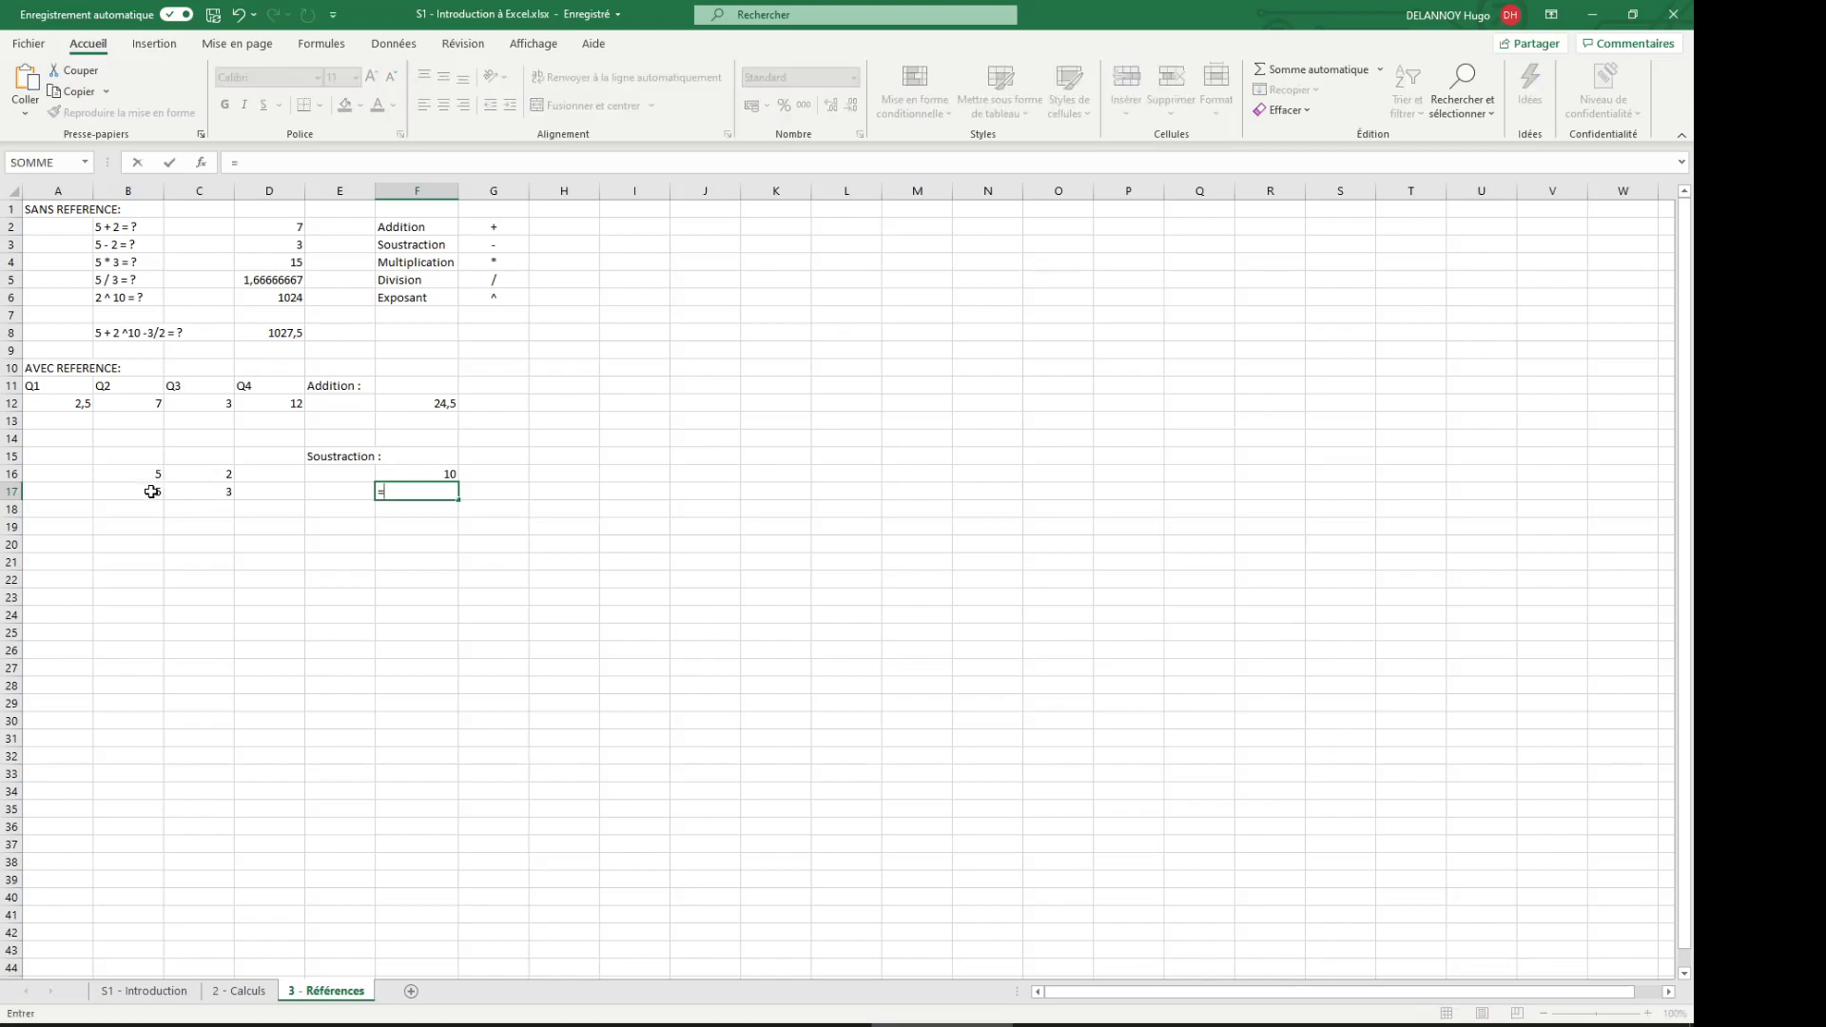
pyautogui.click(152, 490)
pyautogui.write('*')
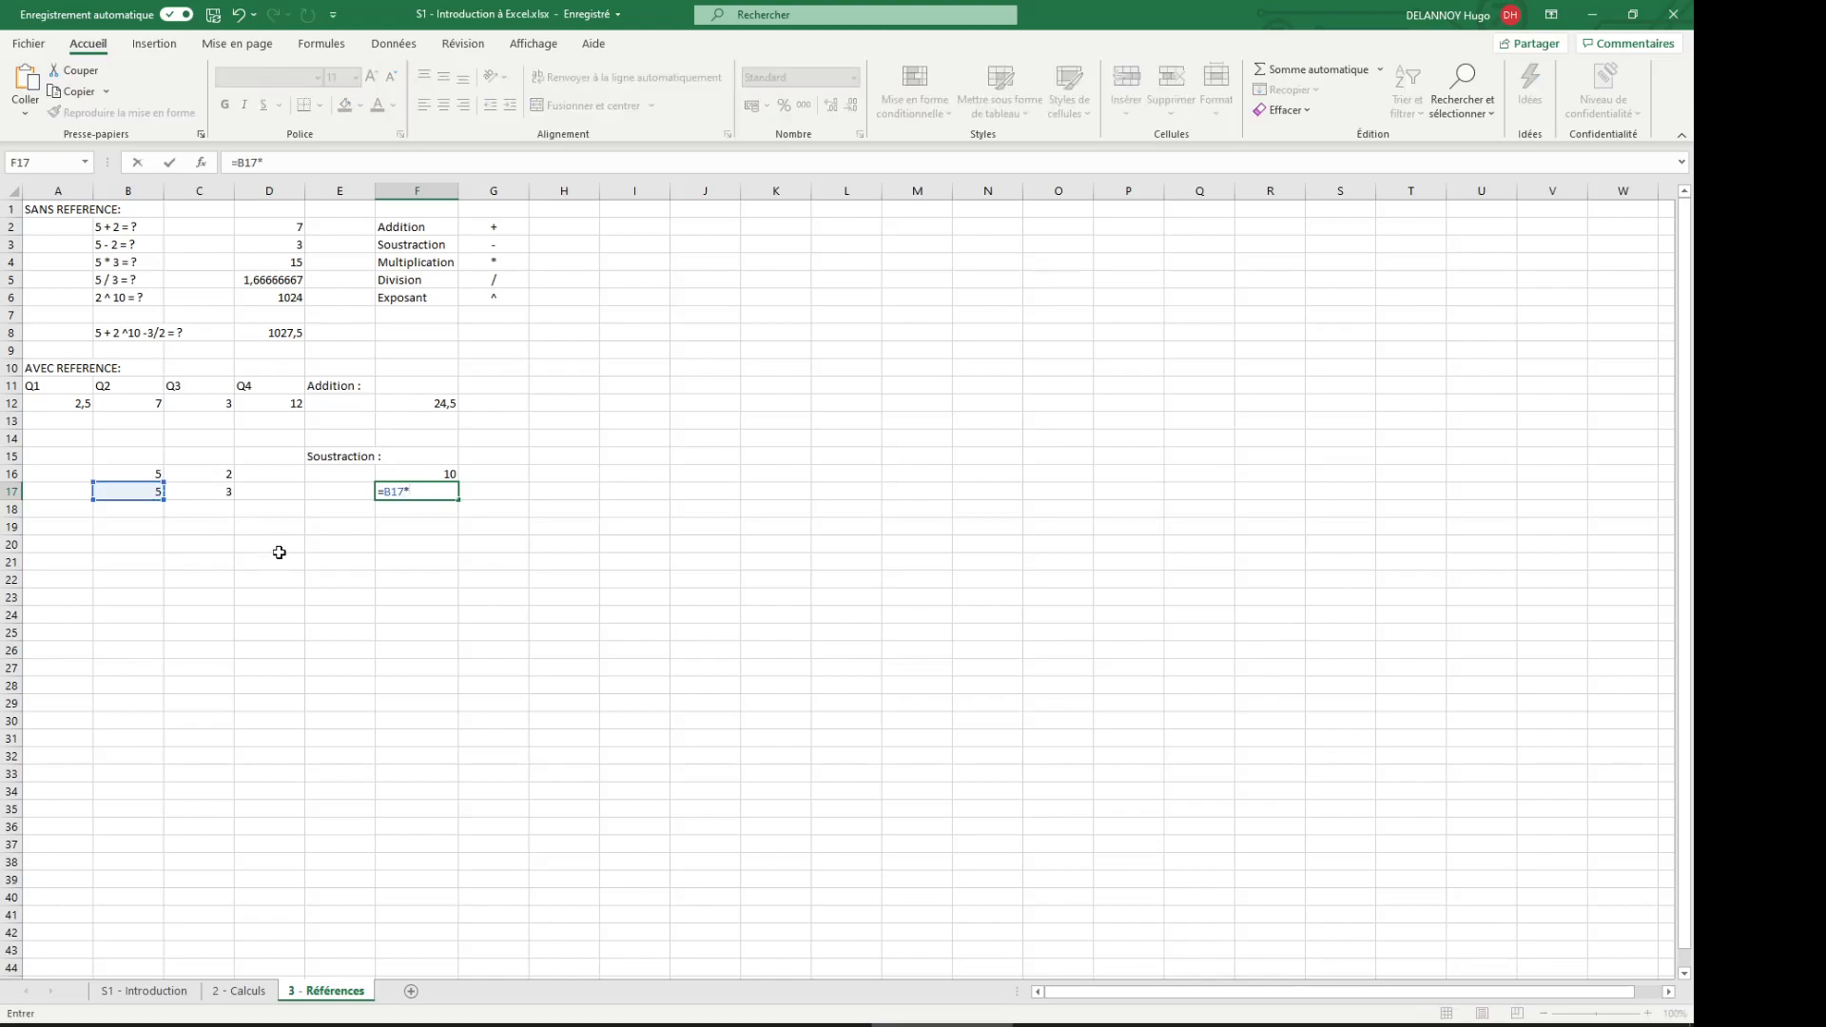
pyautogui.click(210, 493)
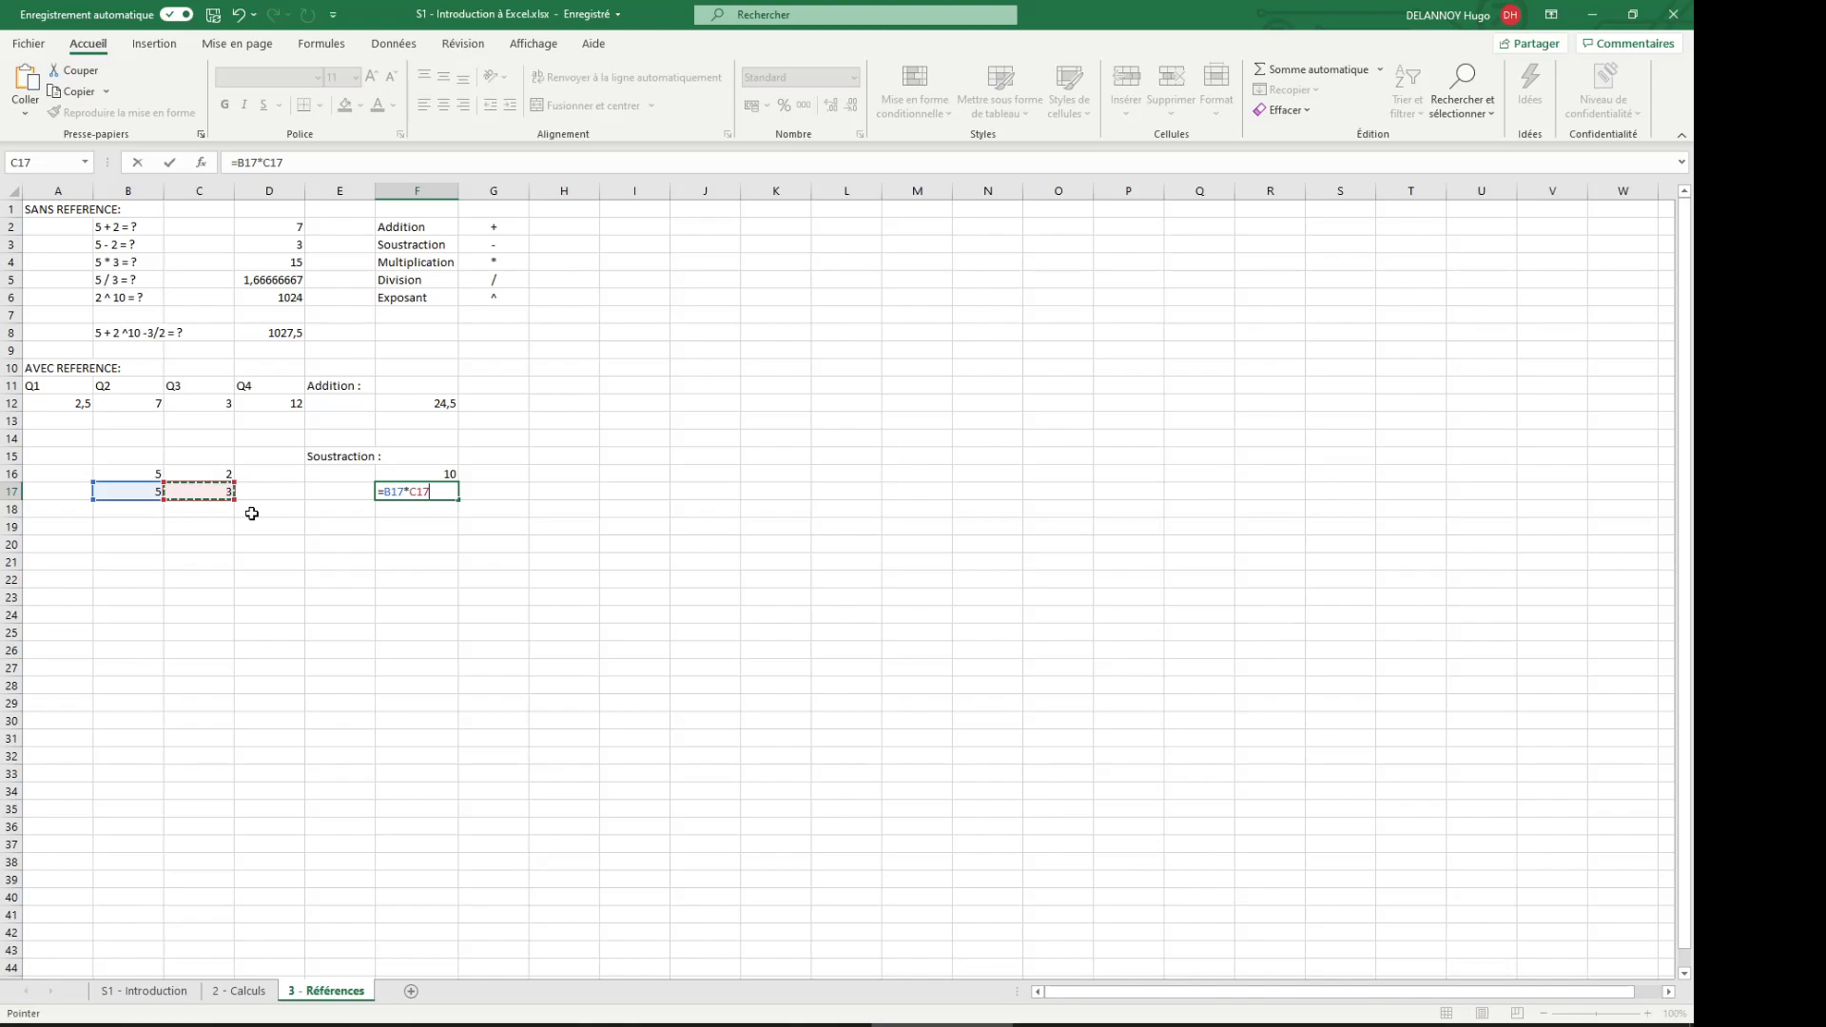
pyautogui.press('Return')
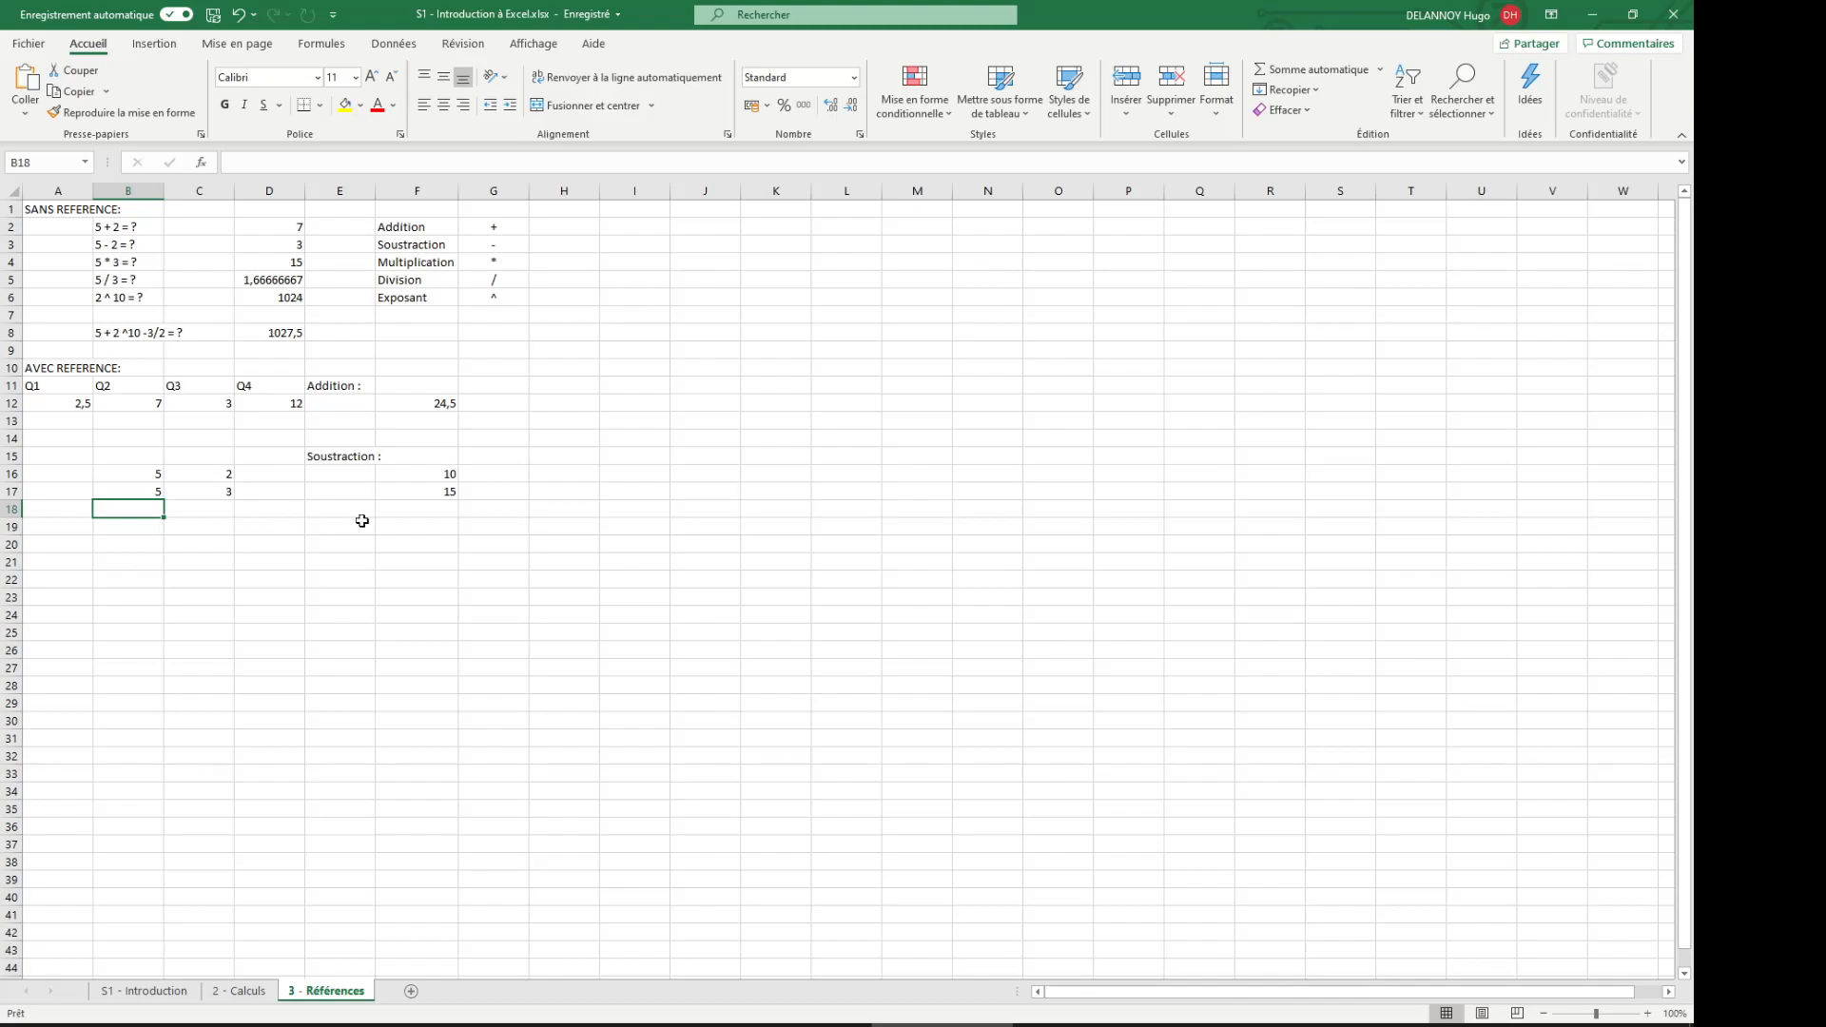
# Step: Examine the reference formula stored in F17 without changing it
pyautogui.doubleClick(424, 490)
pyautogui.click(284, 162)
pyautogui.moveTo(285, 162); pyautogui.dragTo(224, 160)
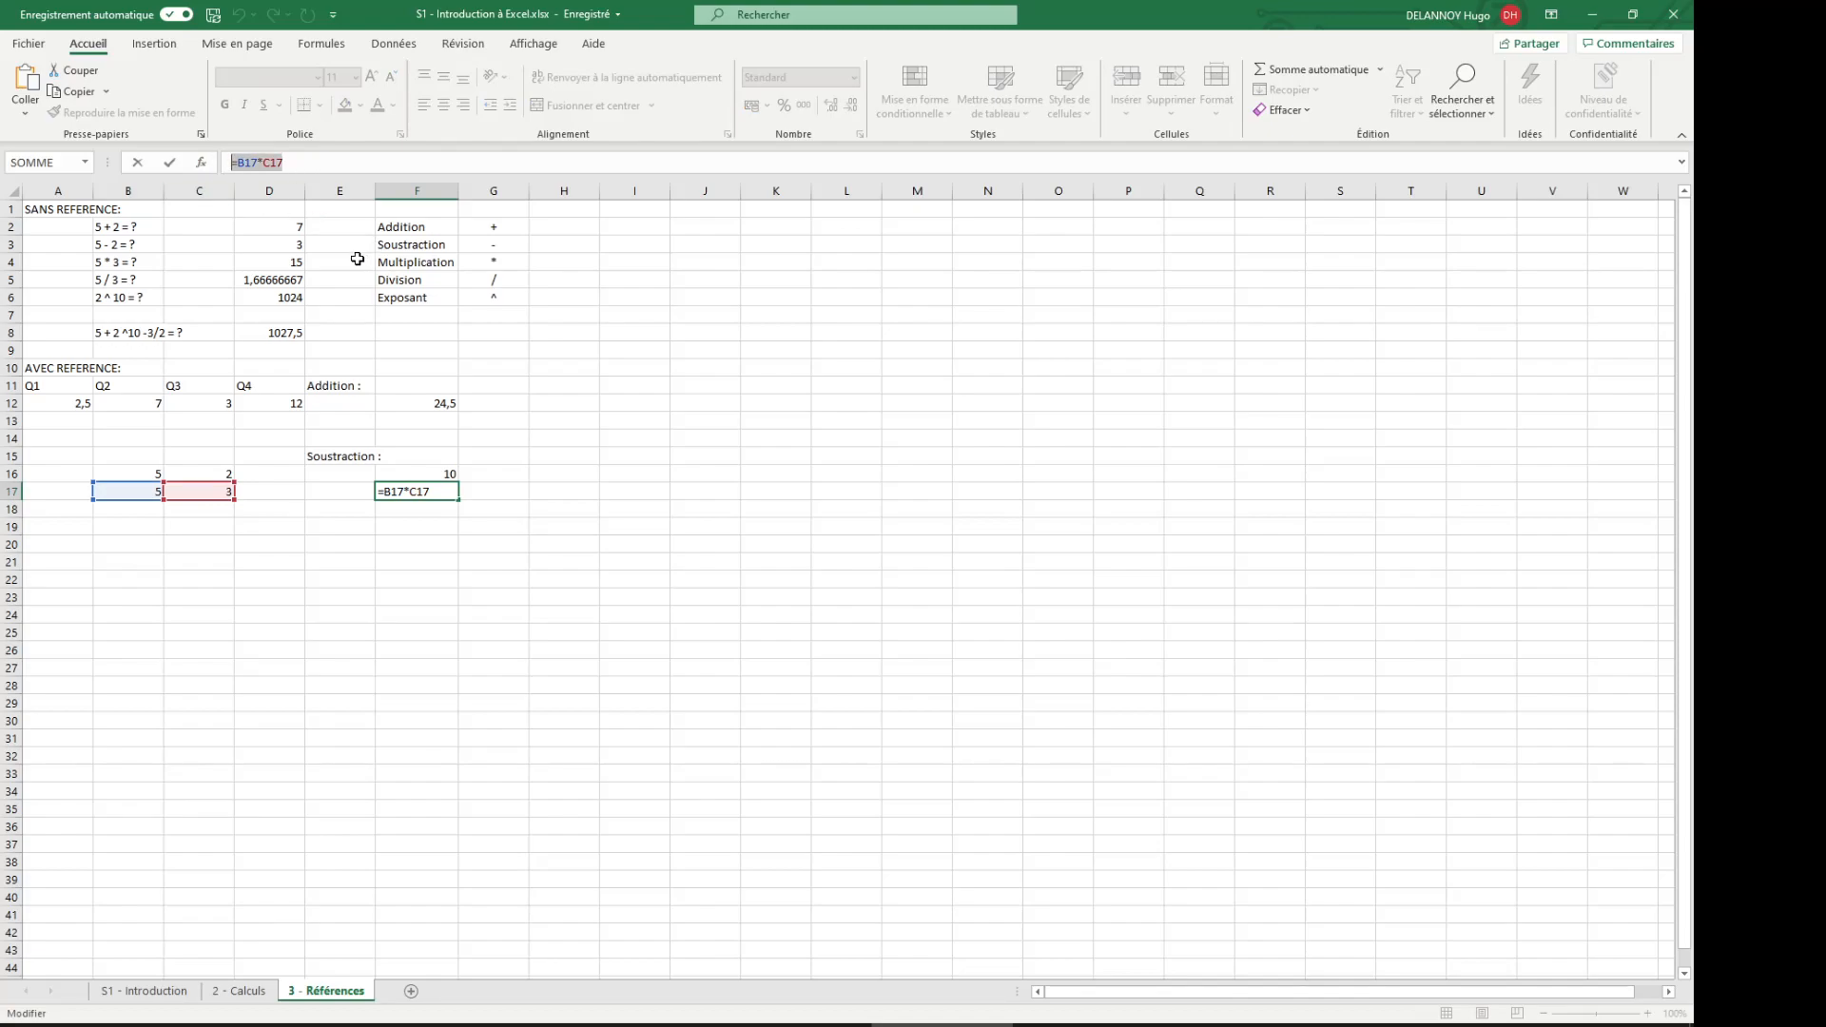
pyautogui.press('Escape')
# Step: Replace the values in C16 and C17 with 4
pyautogui.click(201, 478)
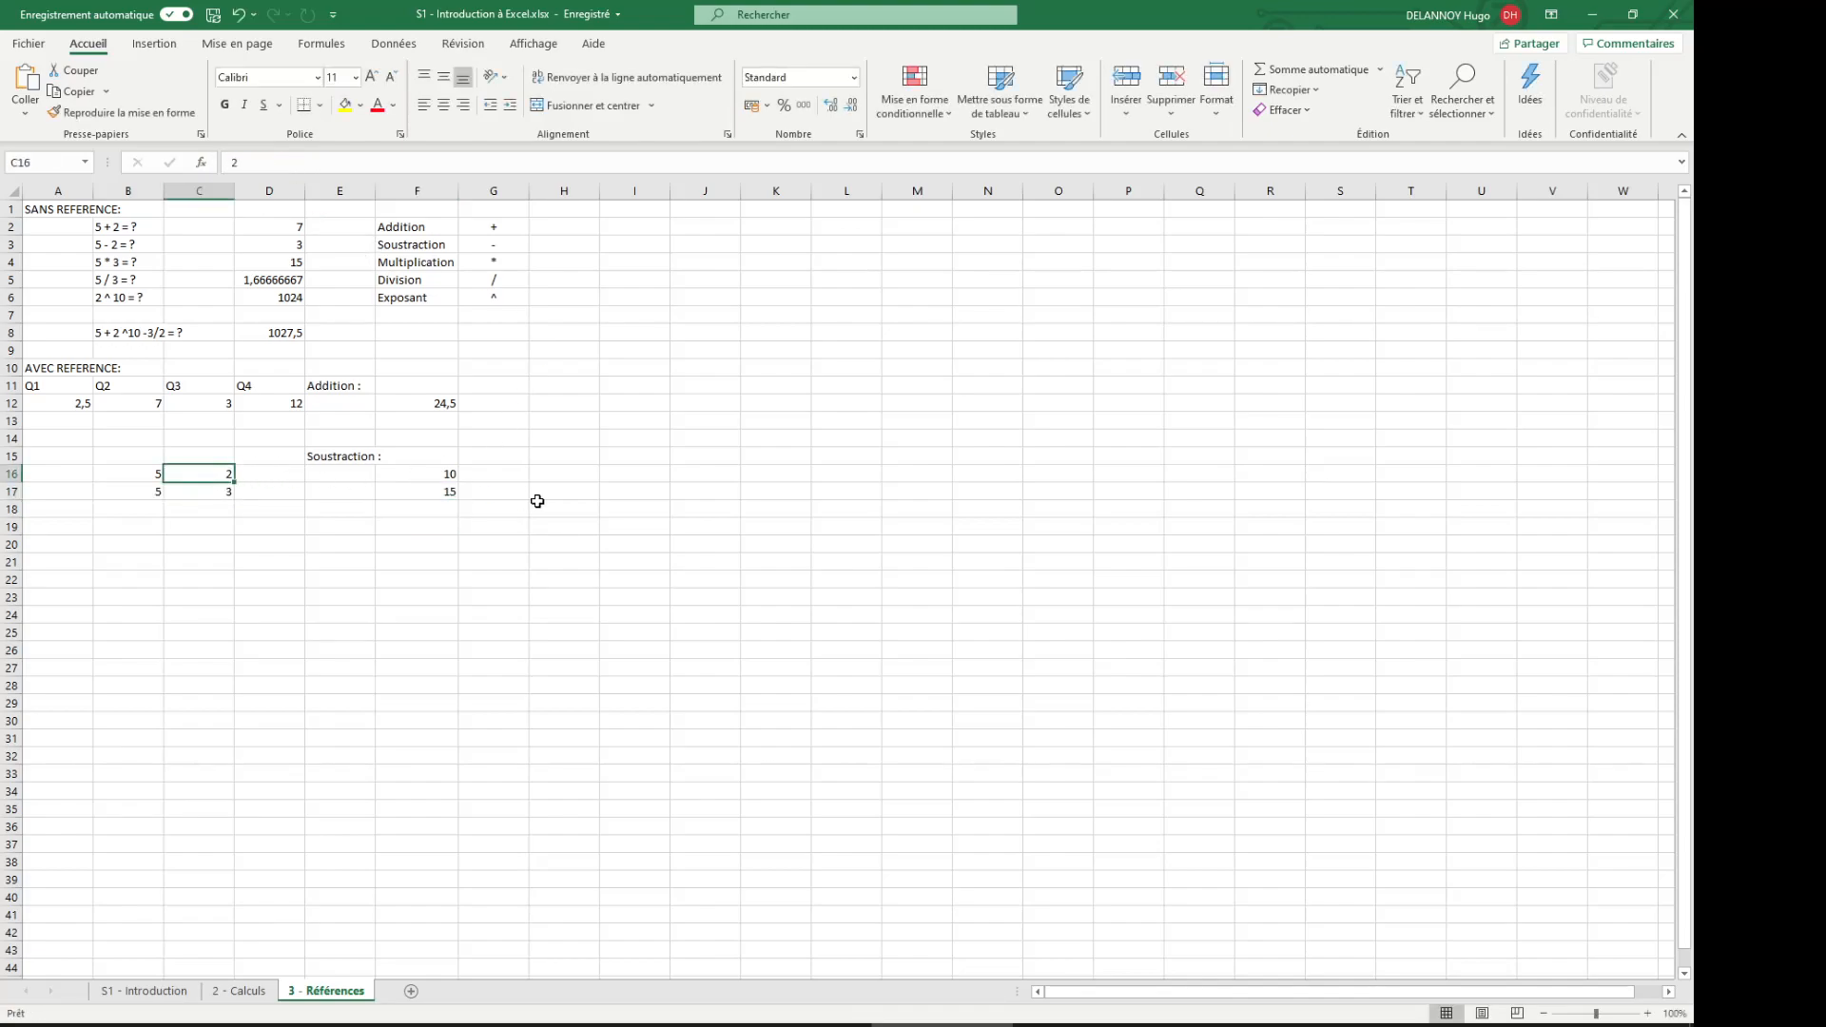
pyautogui.write('4')
pyautogui.press('Return')
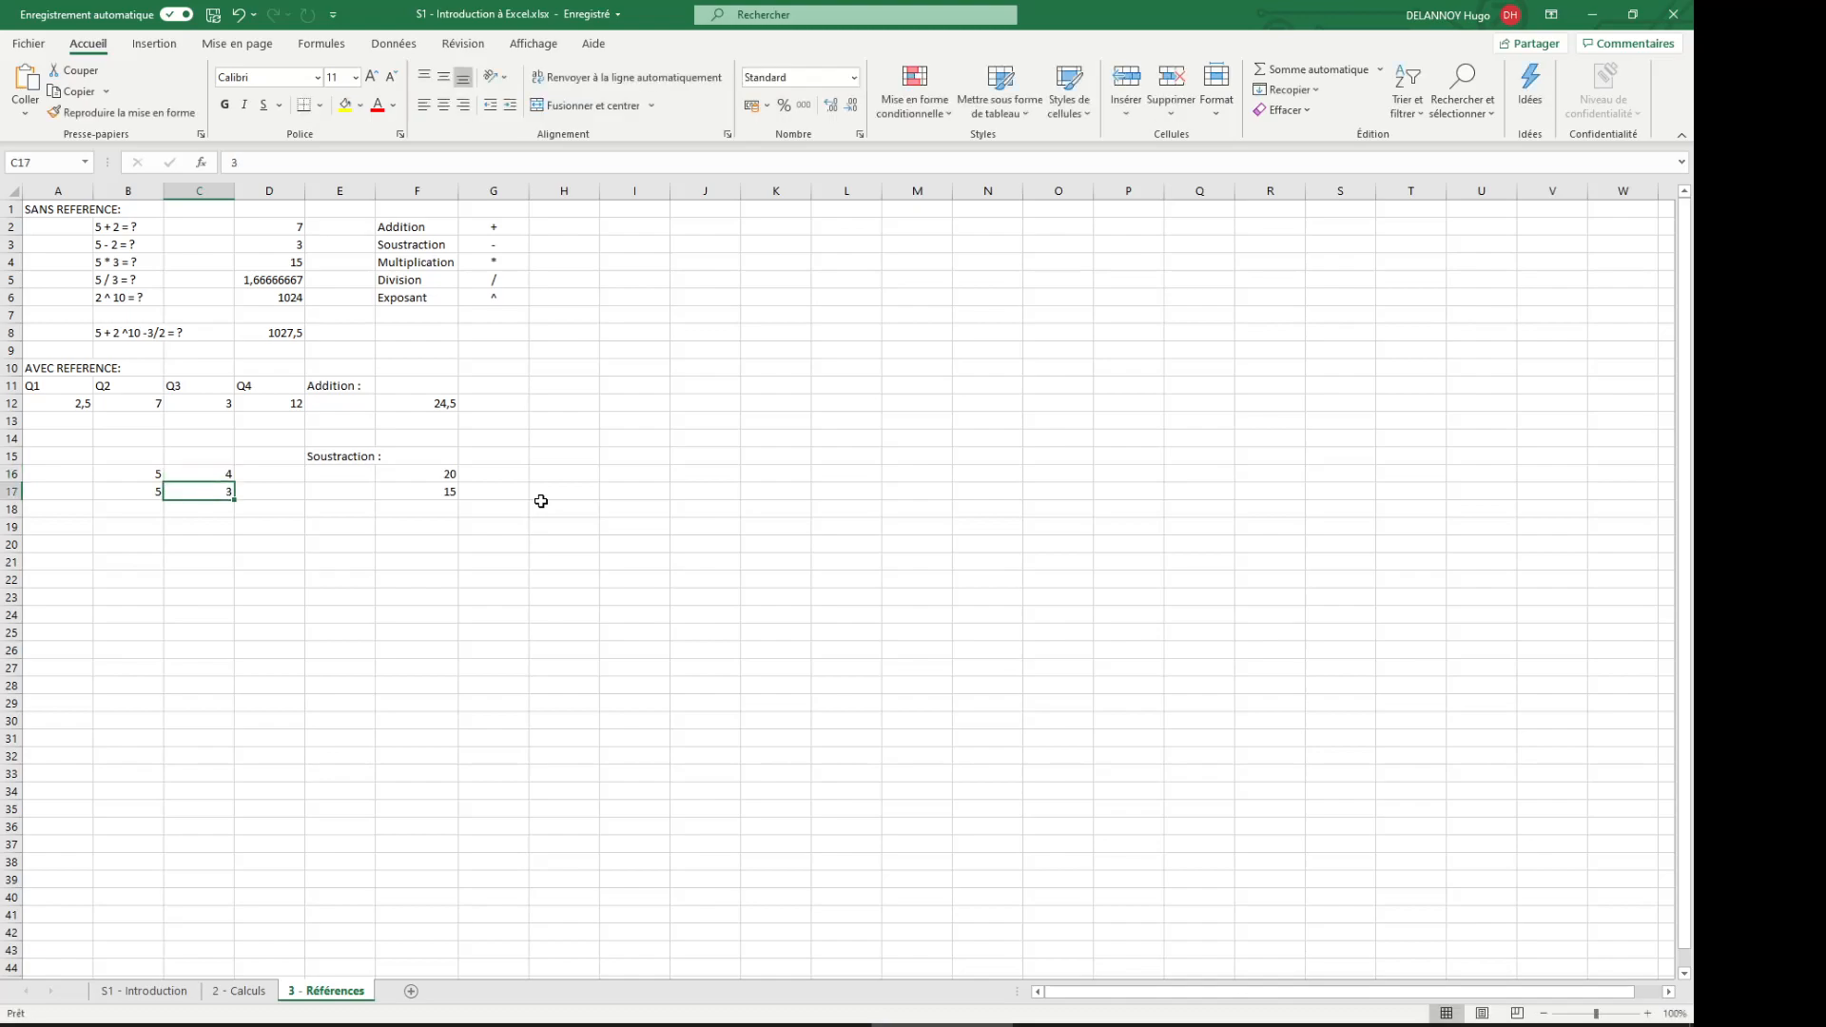
pyautogui.write('4')
pyautogui.press('Return')
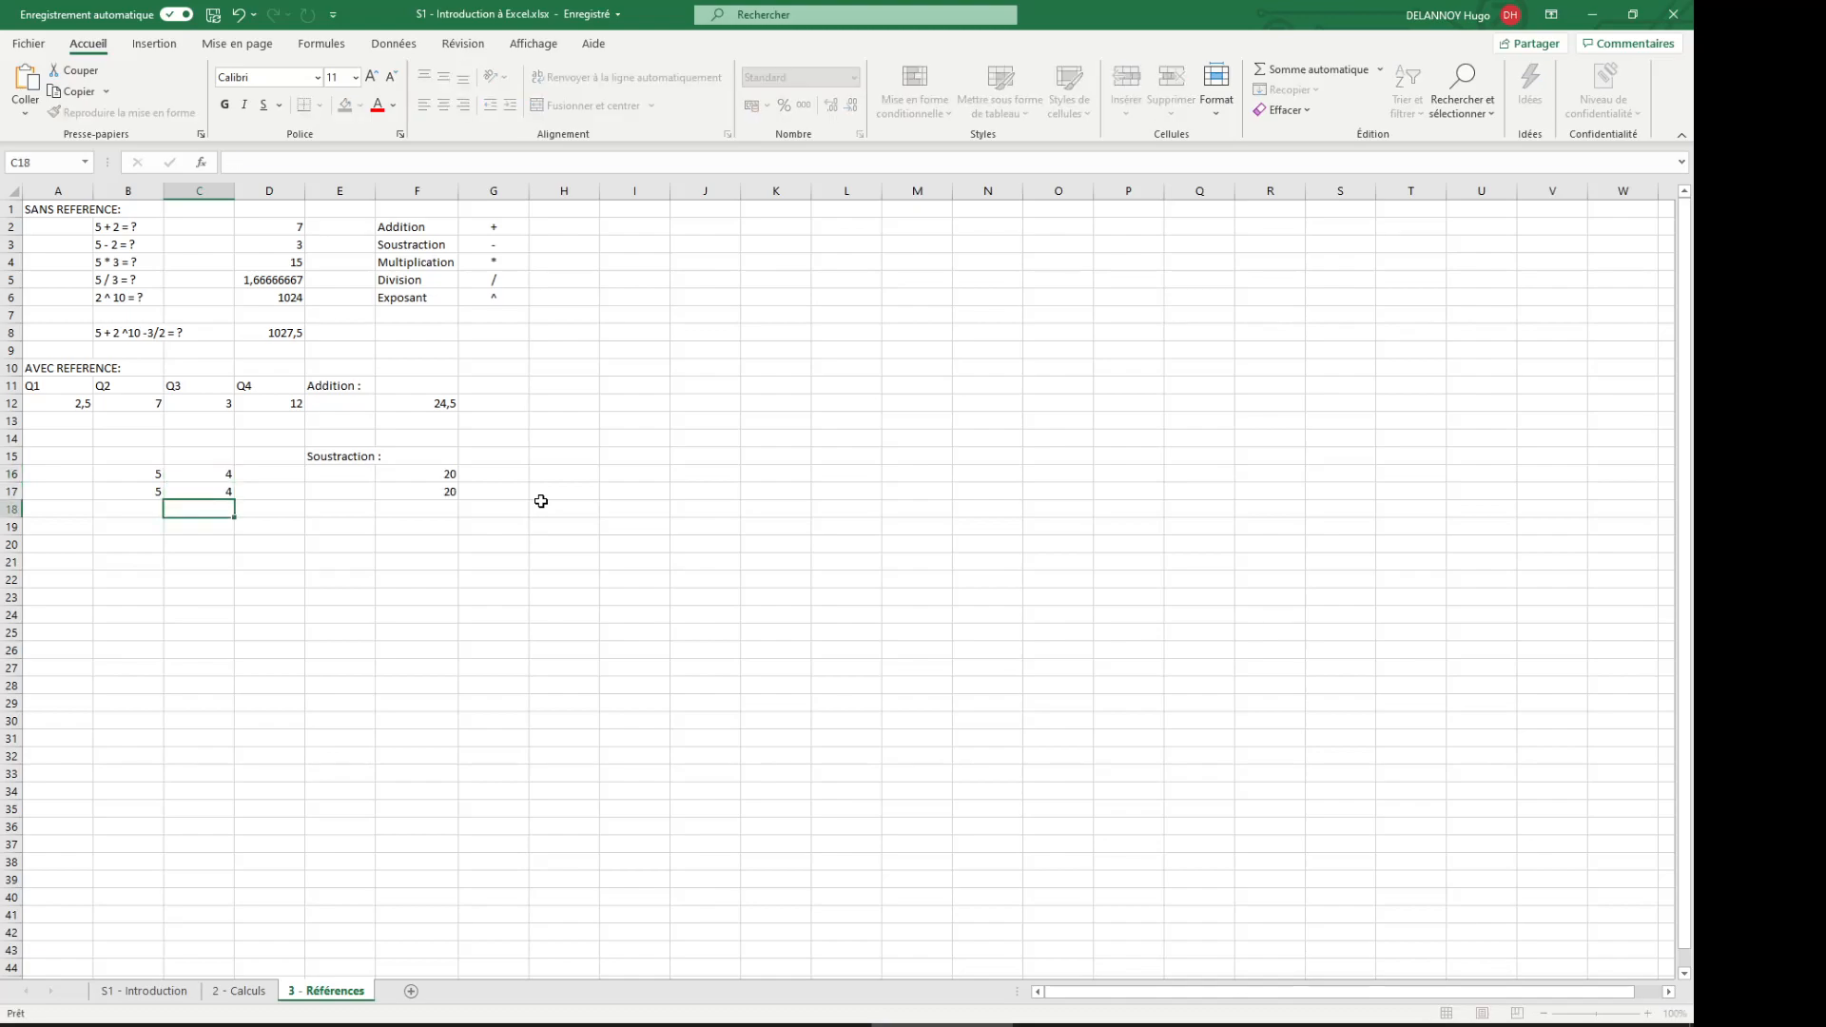
# Step: Correct the formula in F16 to subtract C16 from B16, giving =B16-C16
pyautogui.press('Up')
pyautogui.press('Up')
pyautogui.press('Right')
pyautogui.press('Right')
pyautogui.press('Right')
pyautogui.press('Left')
pyautogui.press('Down')
pyautogui.press('Right')
pyautogui.press('Up')
pyautogui.click(311, 163)
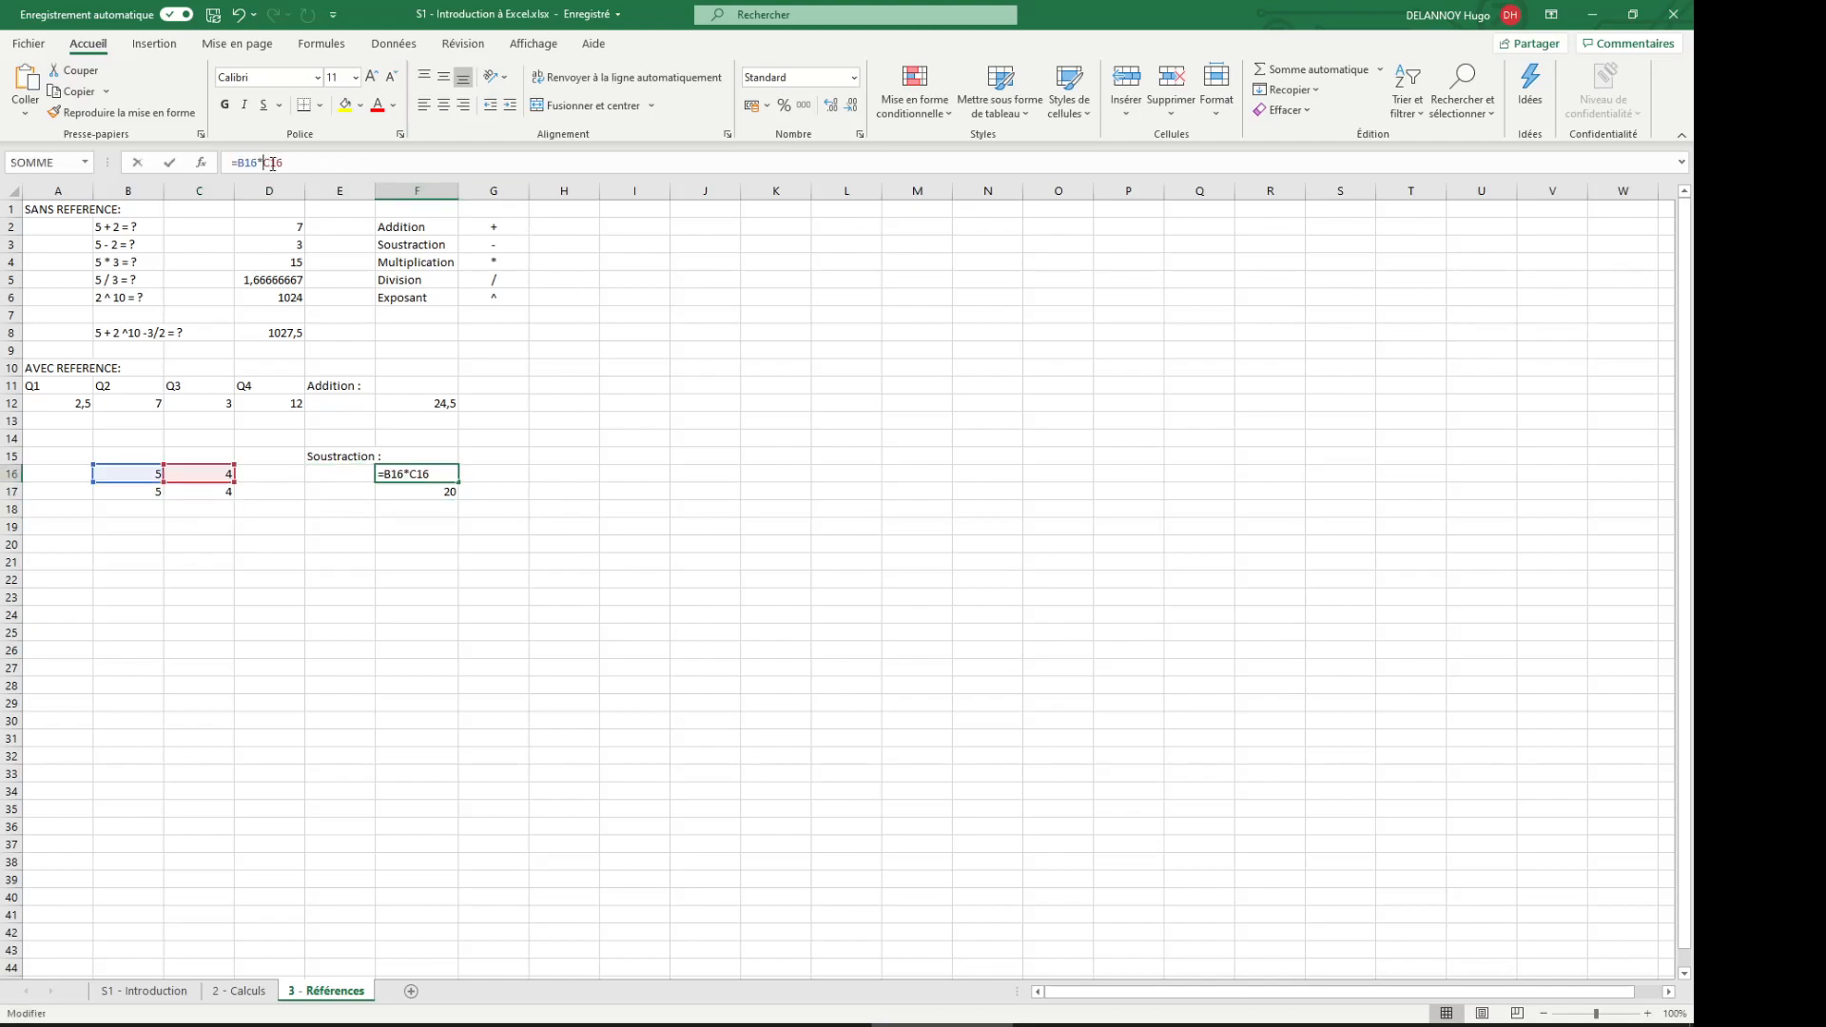
pyautogui.press('BackSpace')
pyautogui.press('BackSpace')
pyautogui.press('BackSpace')
pyautogui.press('BackSpace')
pyautogui.write('-C16')
pyautogui.press('Return')
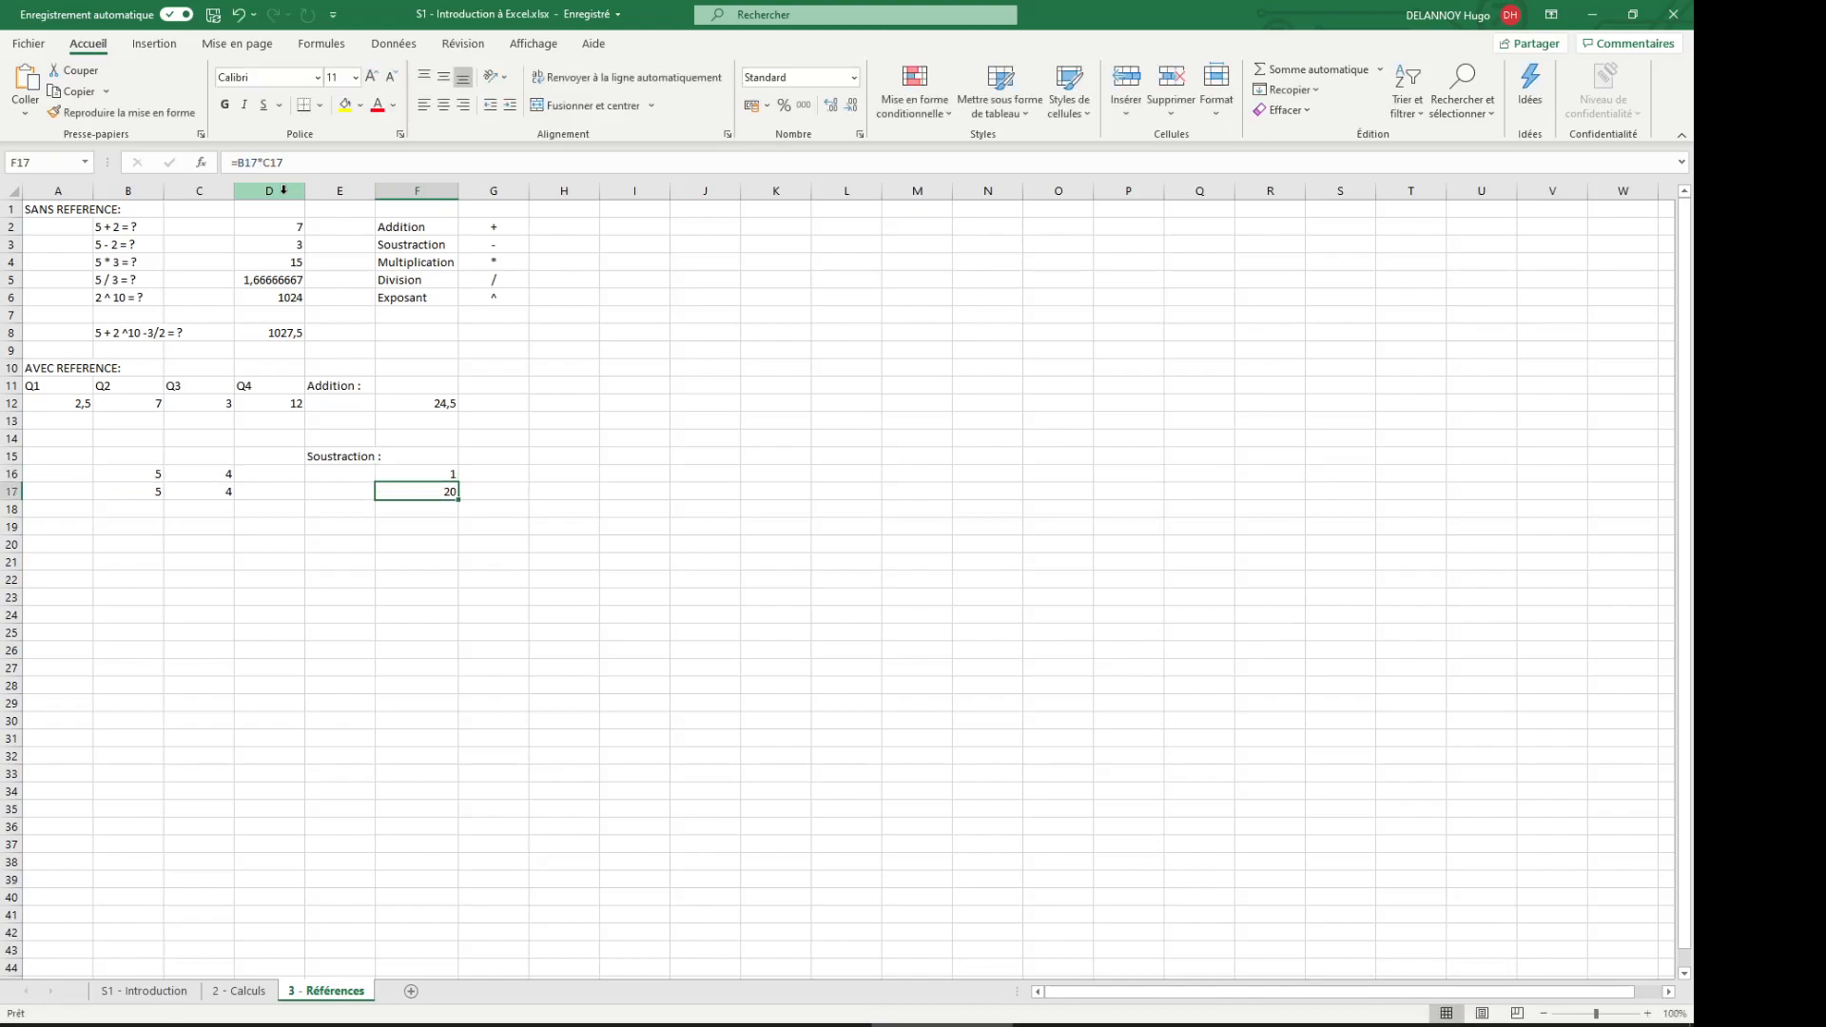
# Step: Enter the label "Multiplication" in E17 beside the product formula
pyautogui.click(321, 488)
pyautogui.write('M')
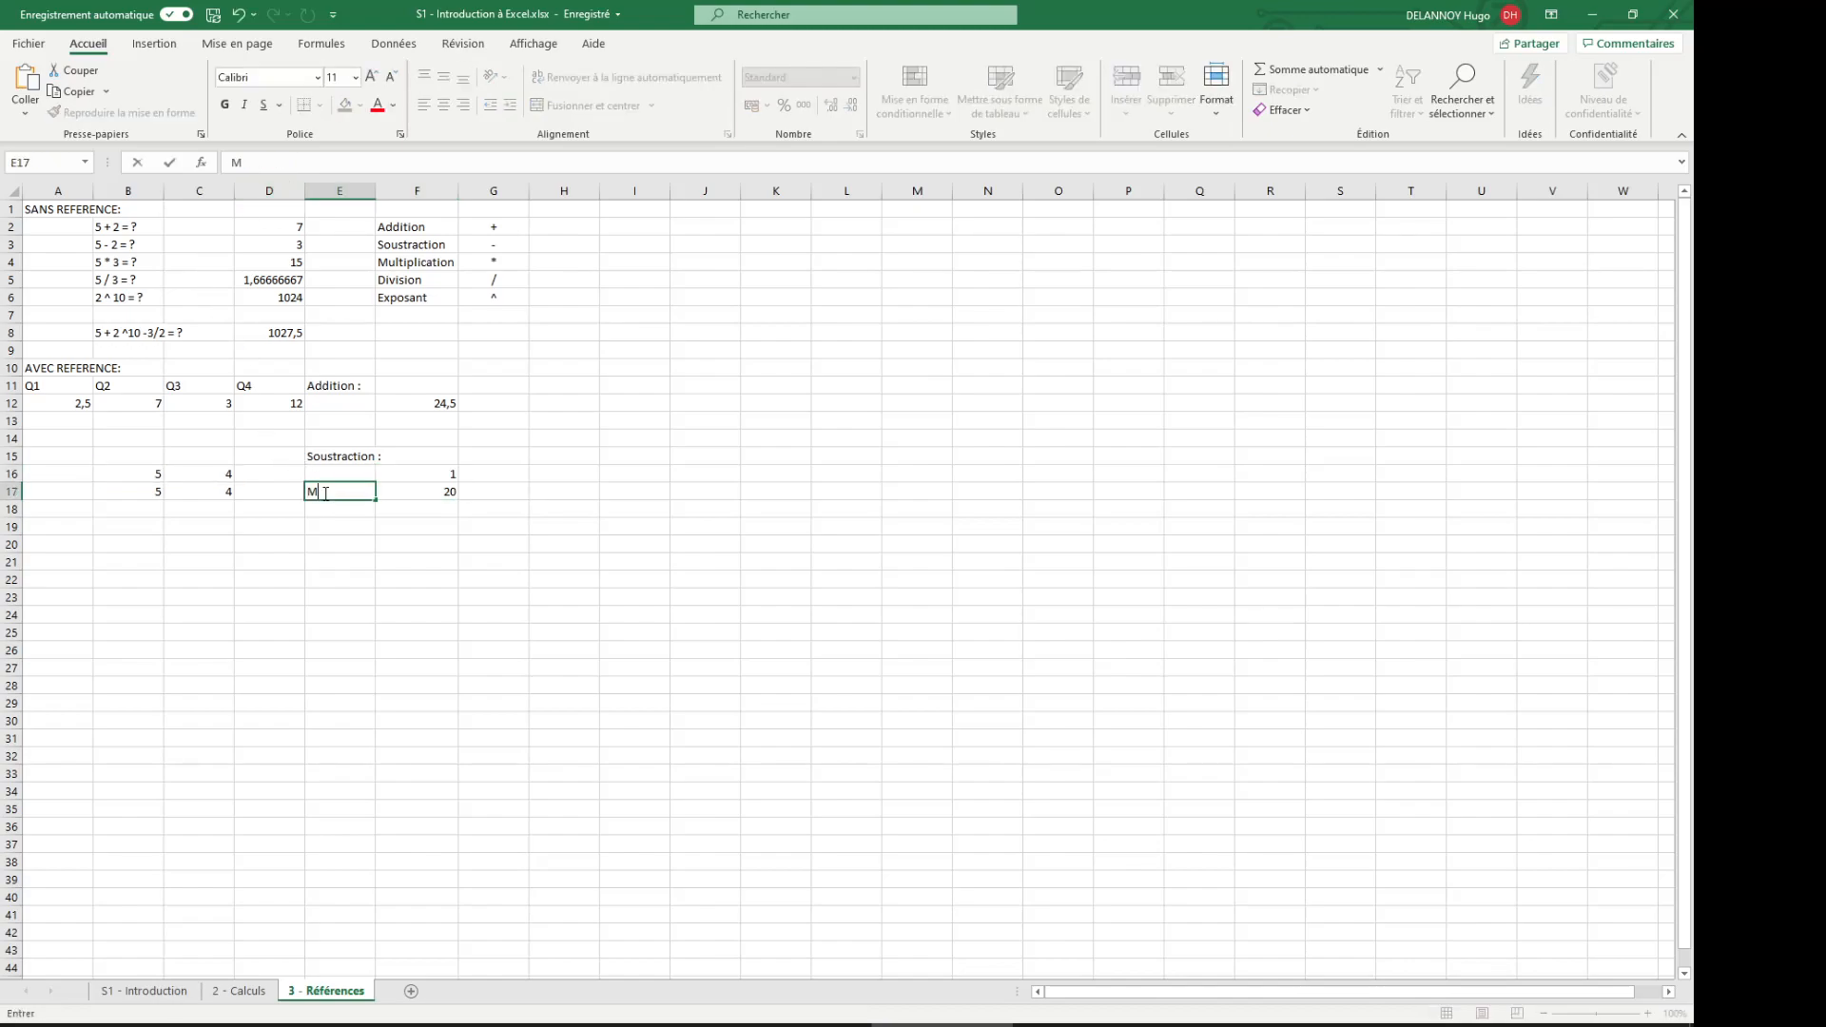
pyautogui.write('ultiplication')
pyautogui.press('Return')
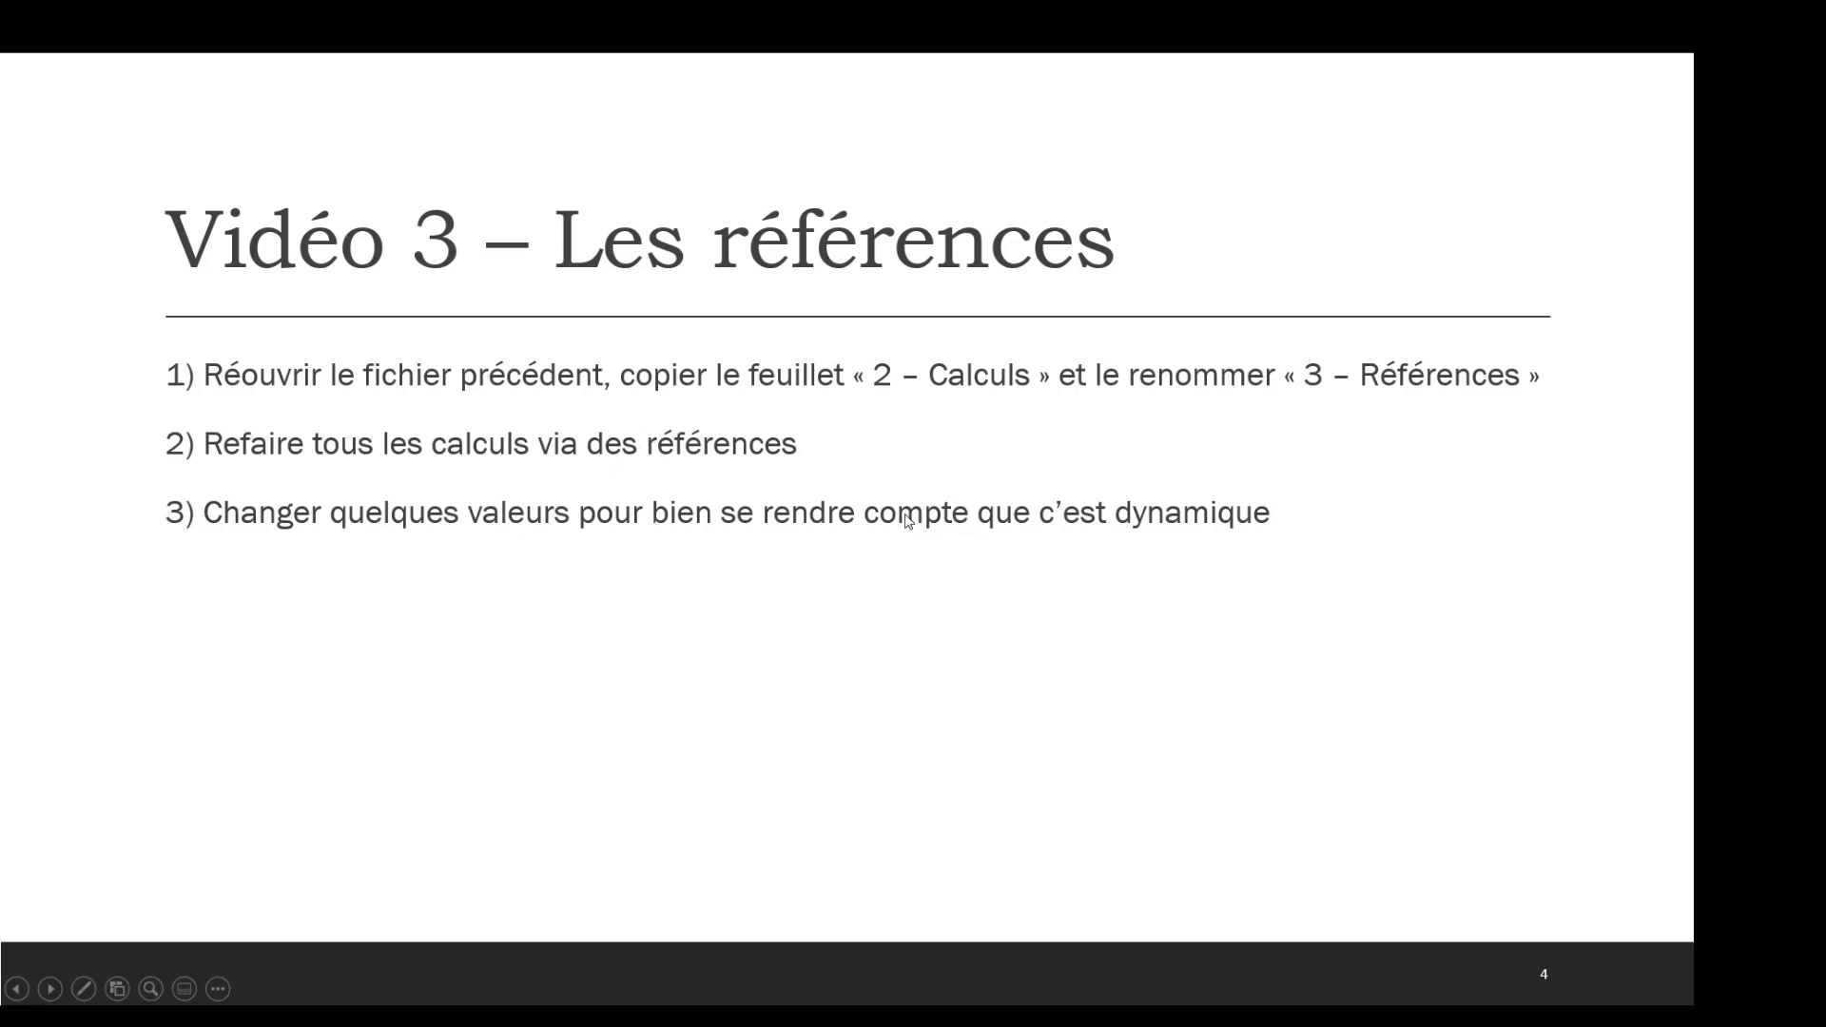
# Step: Switch from the slide show back to the Excel workbook and change the value in C17 to 1
pyautogui.hotkey('alt', 'Tab')
pyautogui.click(224, 491)
pyautogui.click(130, 487)
pyautogui.click(207, 473)
pyautogui.click(208, 495)
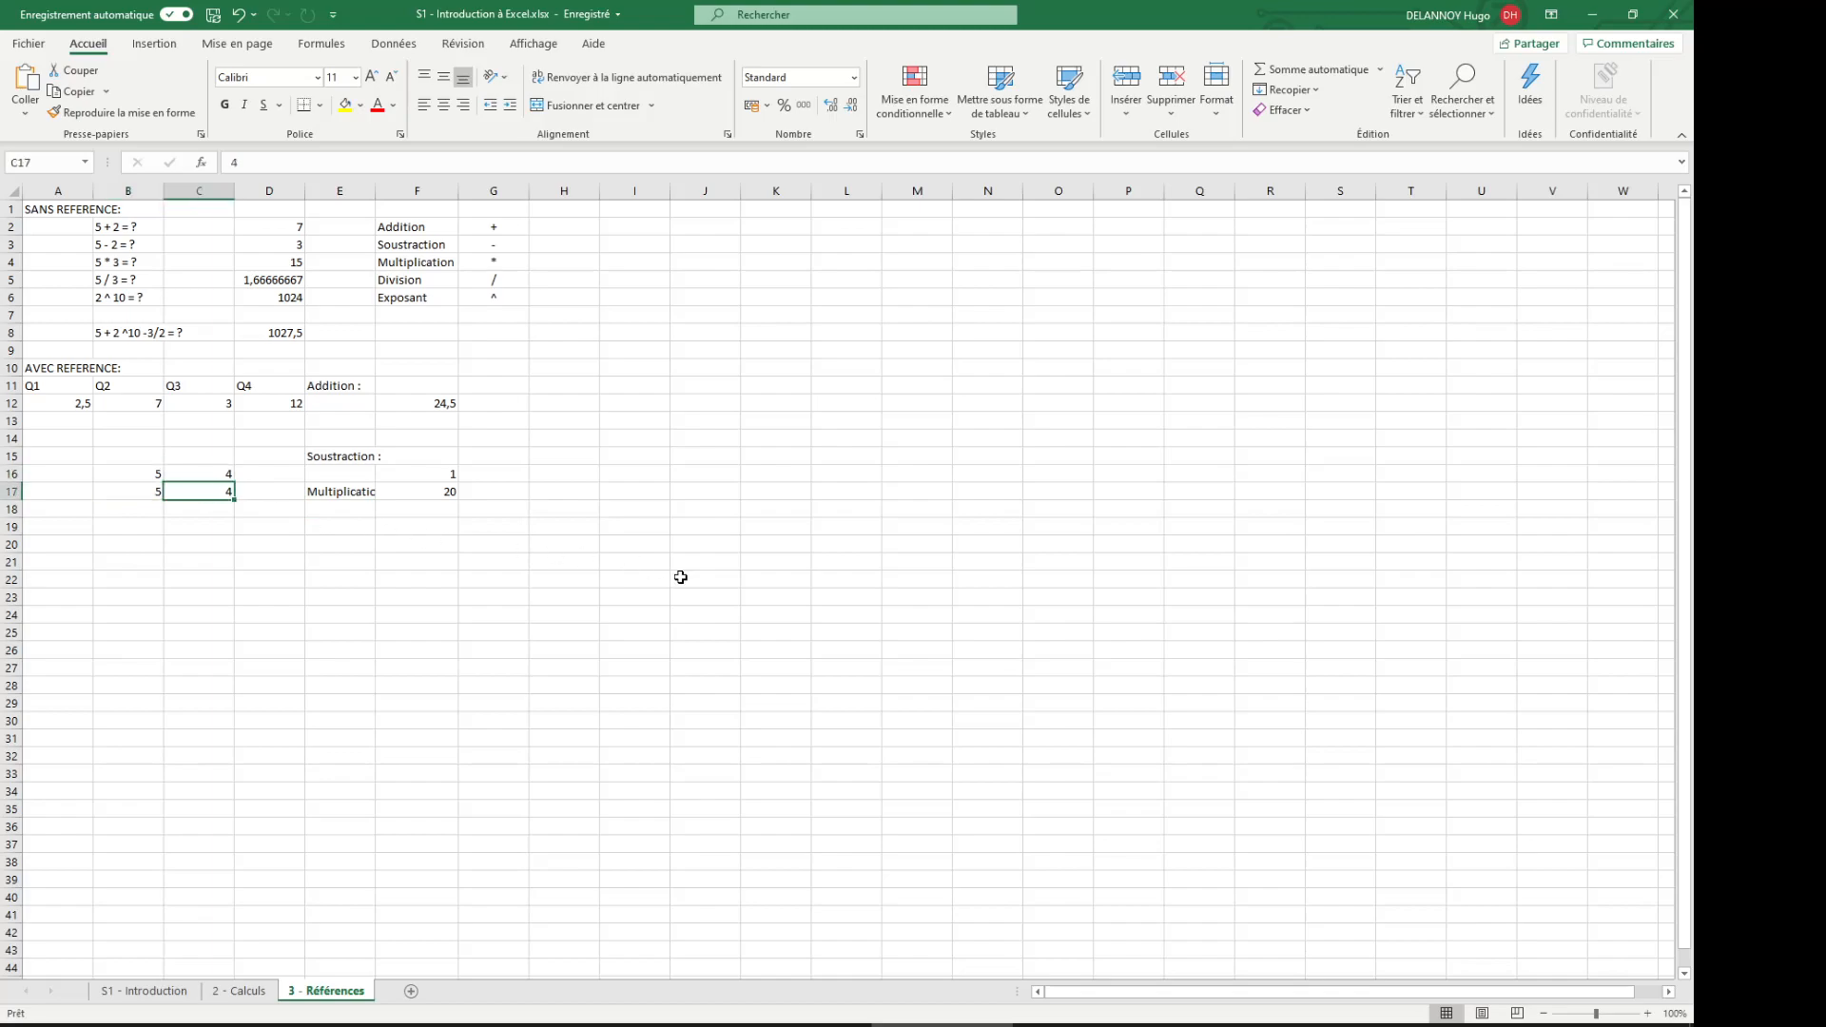
pyautogui.write('1')
pyautogui.press('Return')
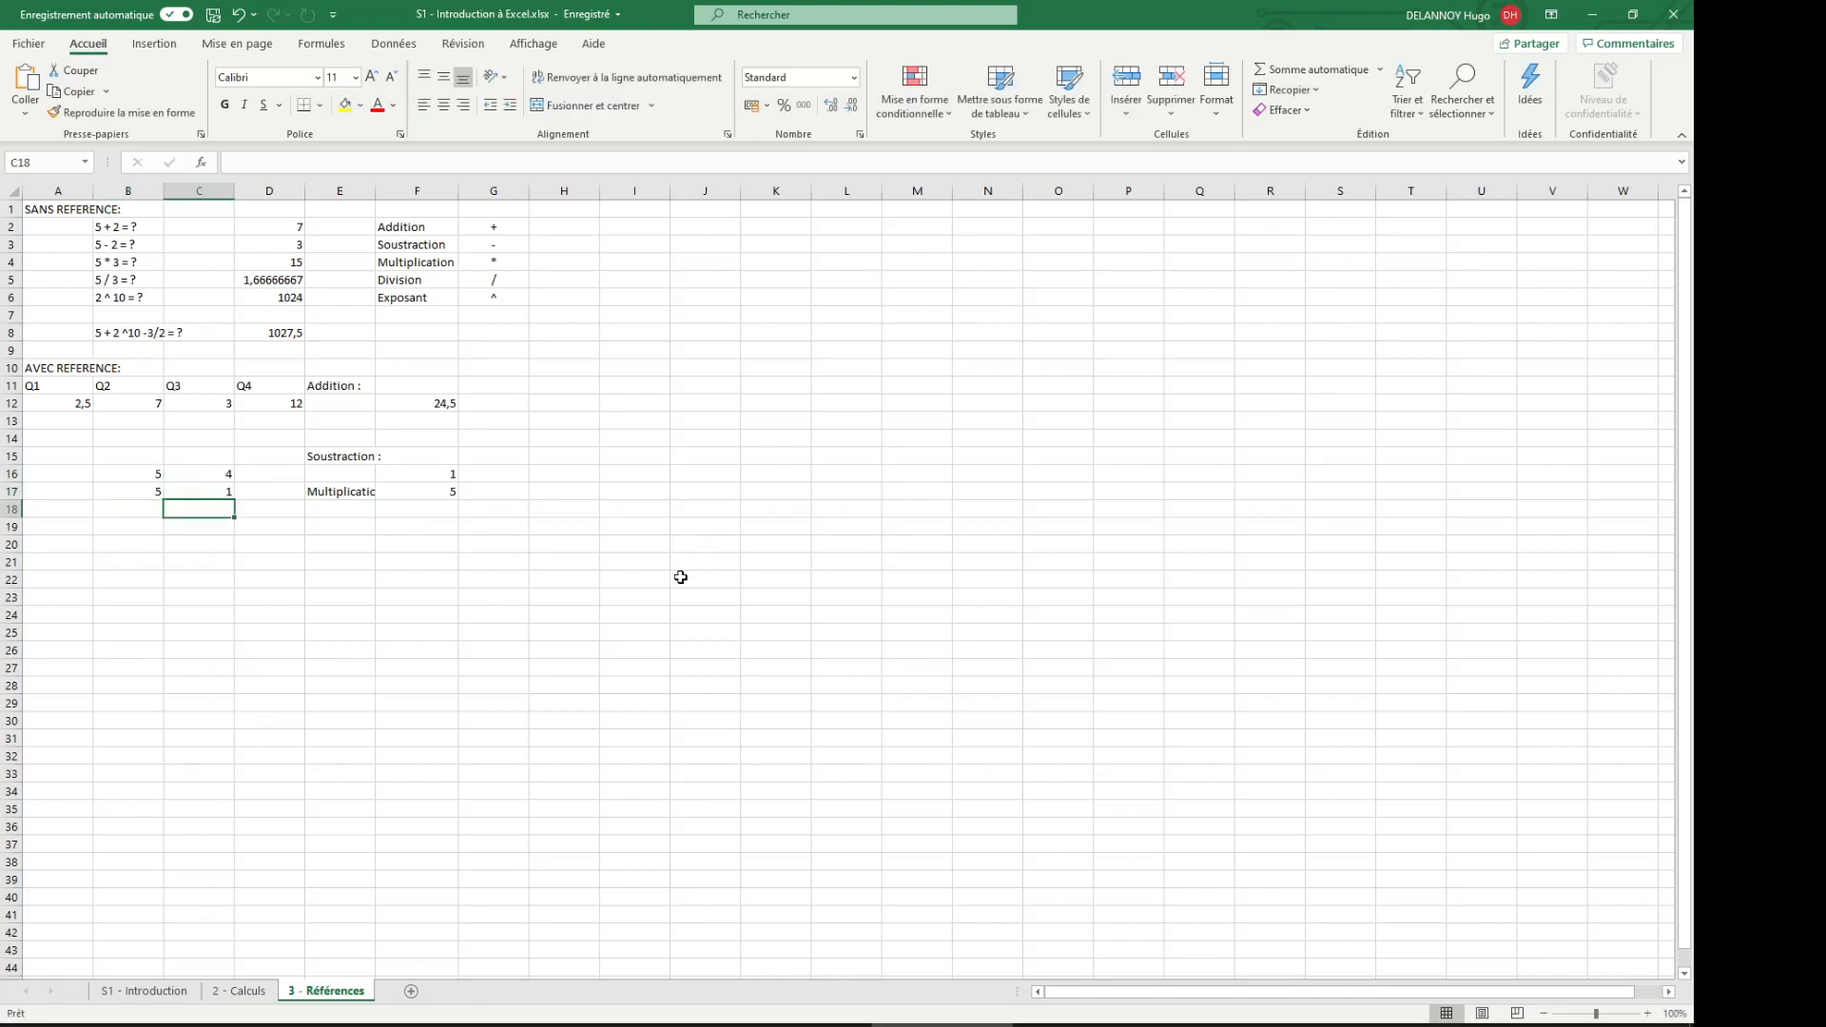
# Step: Undo the last value change in C17
pyautogui.hotkey('ctrl', 'z')
pyautogui.press('Return')
pyautogui.press('Up')
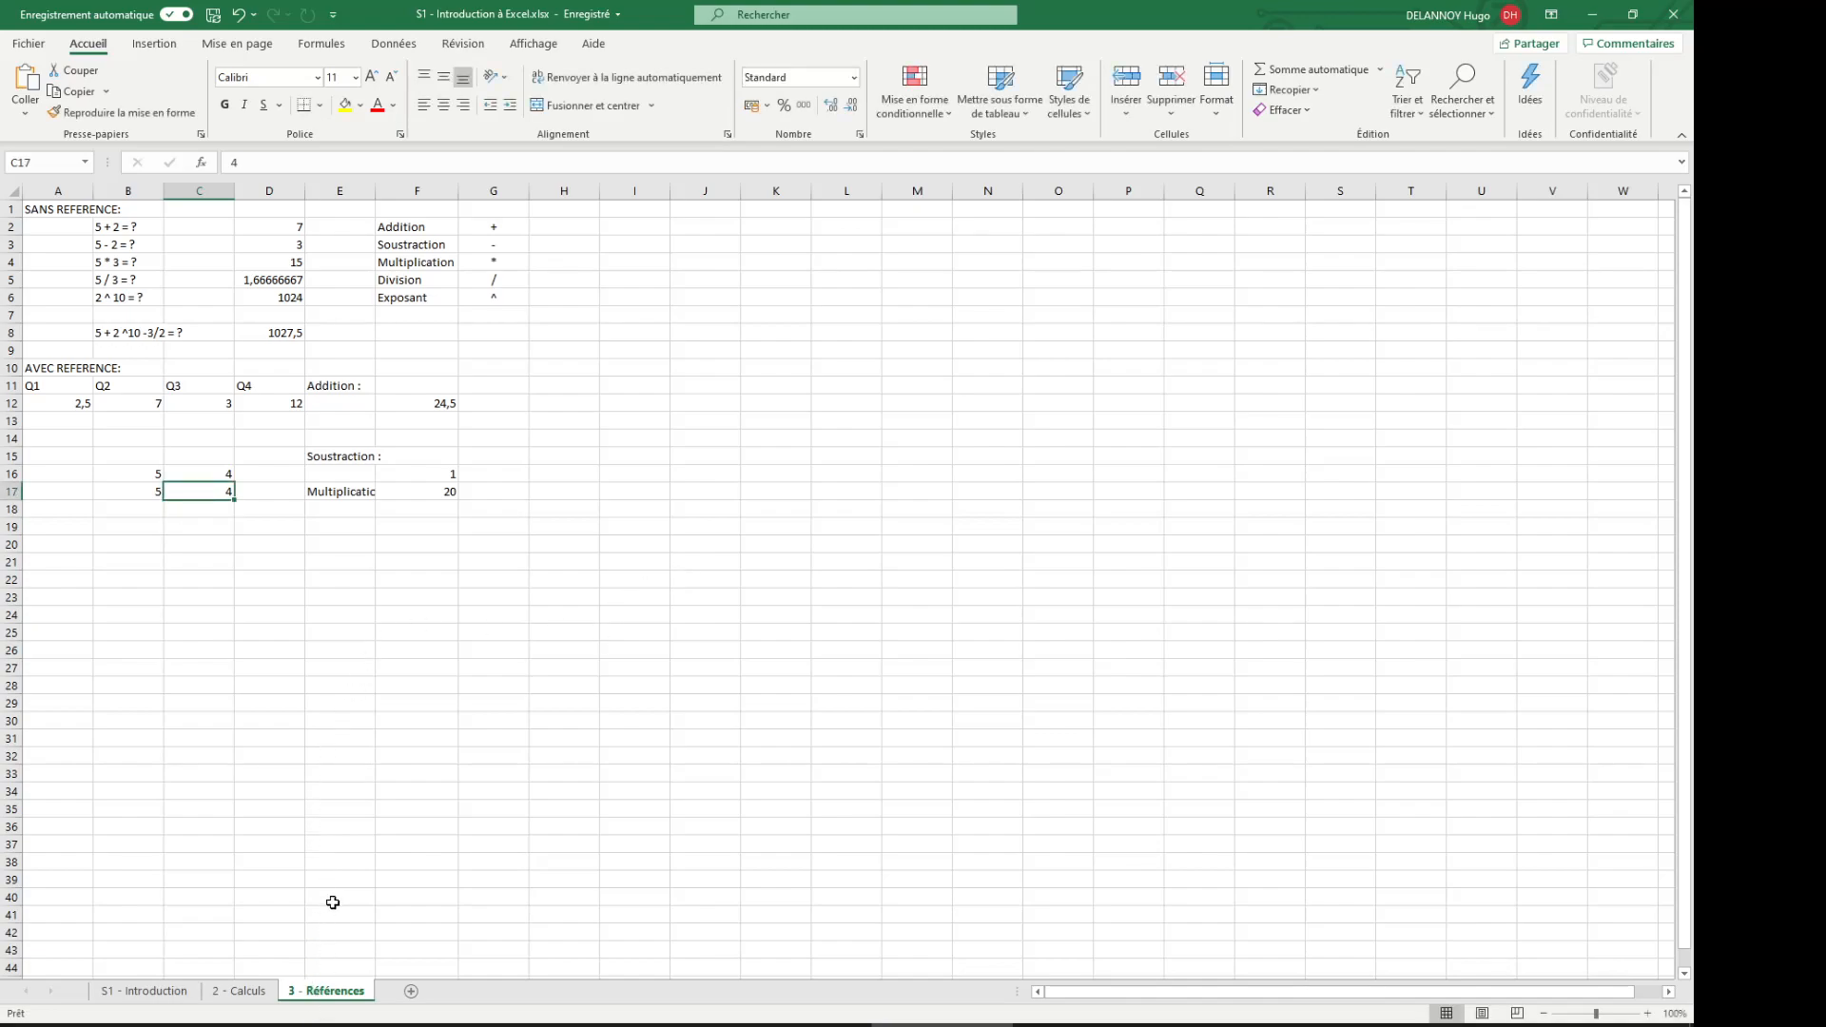
# Step: Review the calculations on the 2 - Calculs sheet and return to the 3 - Références sheet
pyautogui.click(250, 991)
pyautogui.moveTo(775, 492); pyautogui.dragTo(5, 209)
pyautogui.click(326, 991)
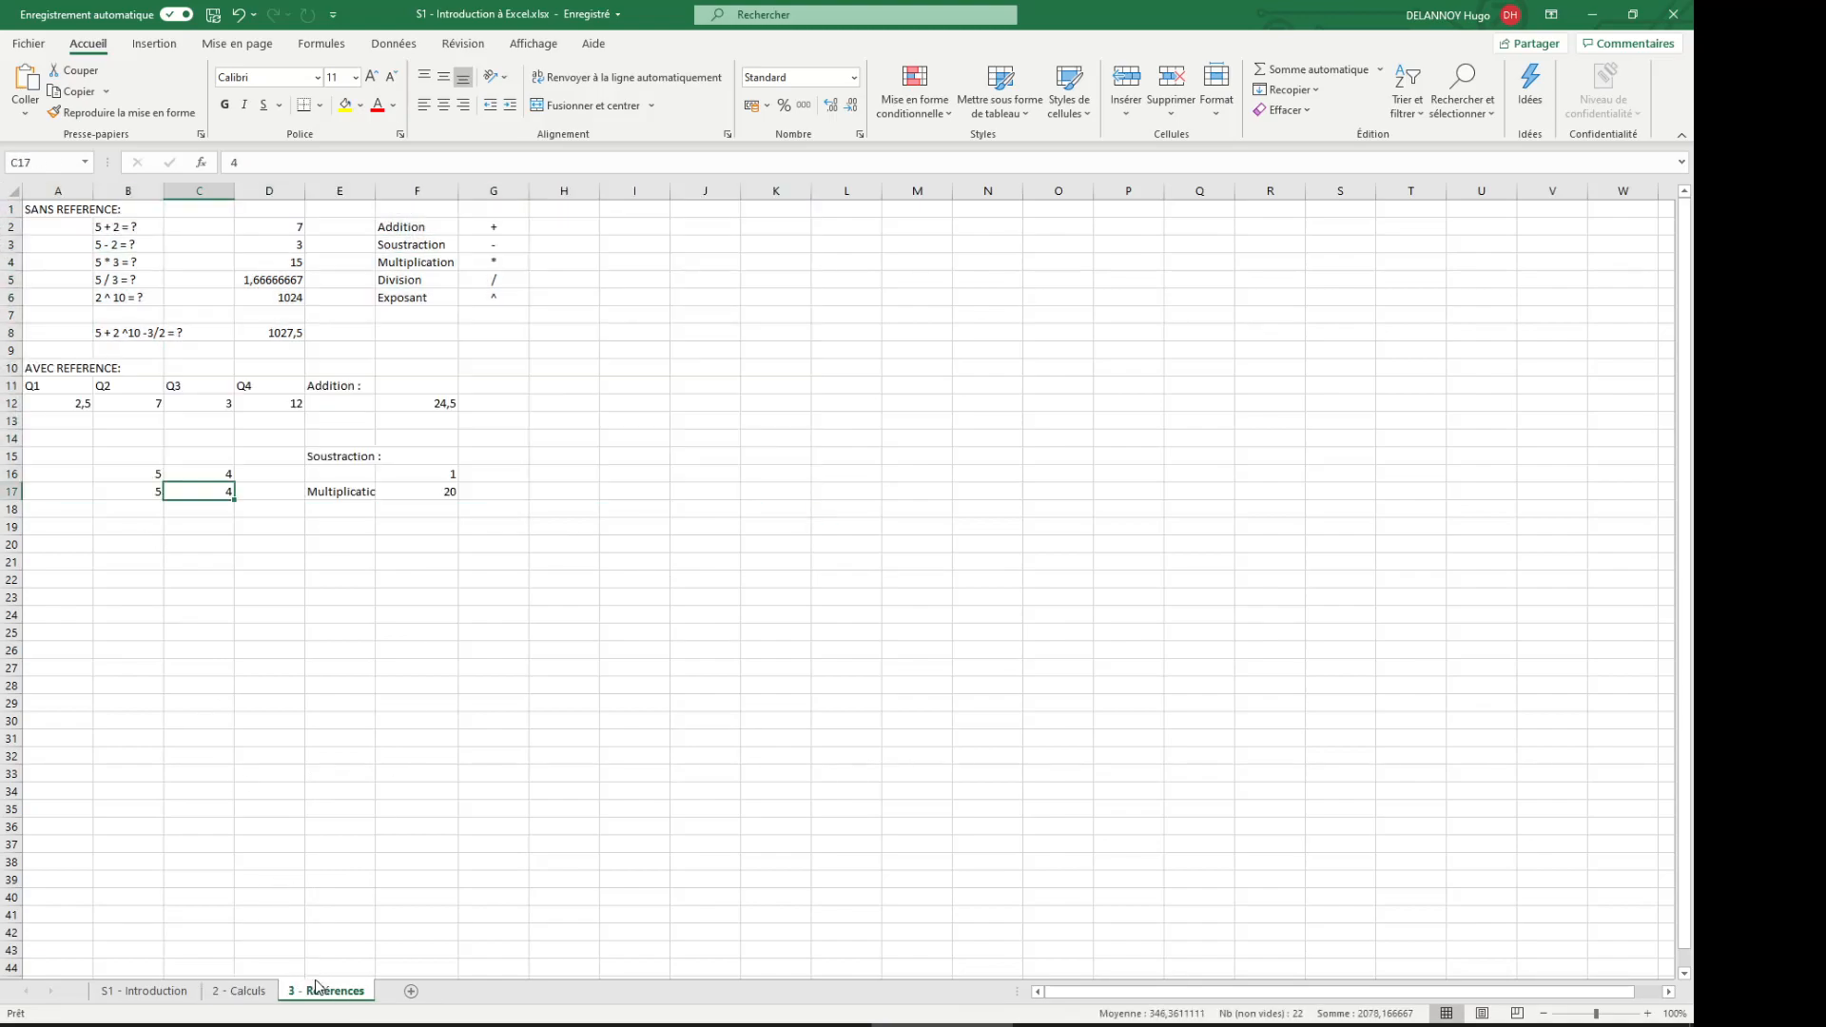
# Step: Fill the AVEC REFERENCE block, A10:G17, with the standard light green color
pyautogui.moveTo(33, 368); pyautogui.dragTo(487, 491)
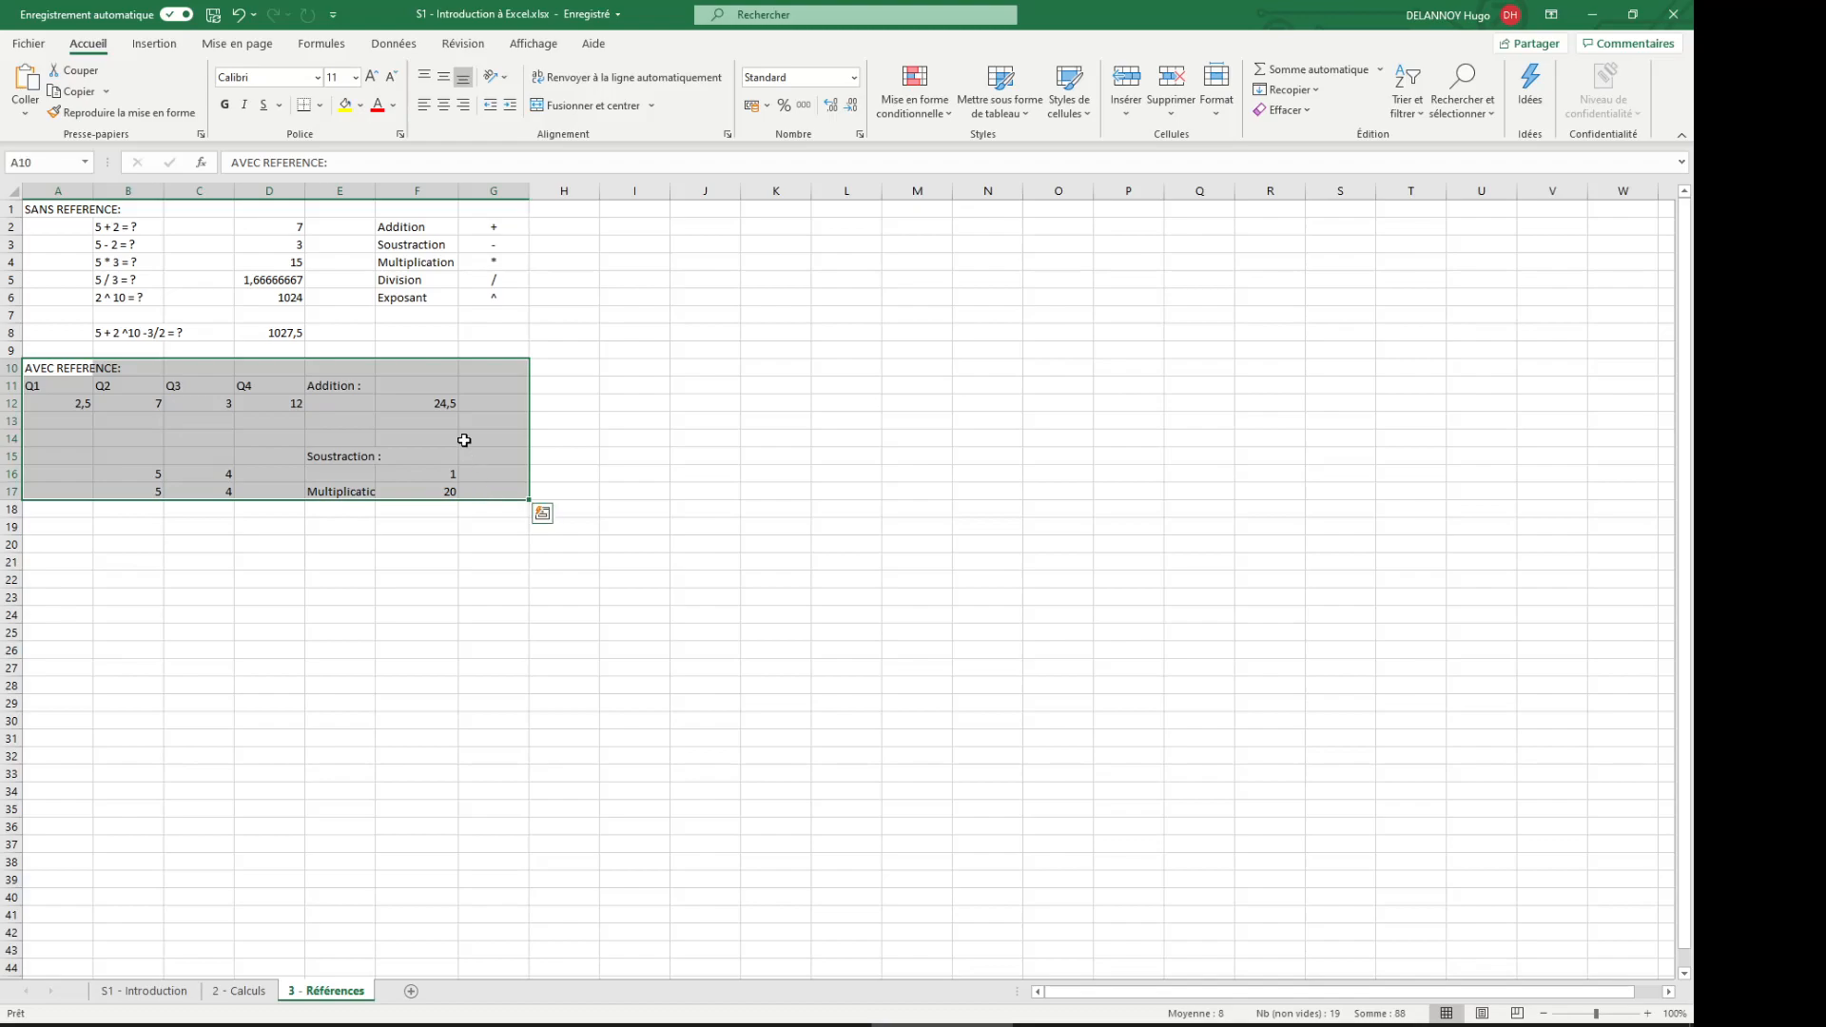
pyautogui.click(360, 105)
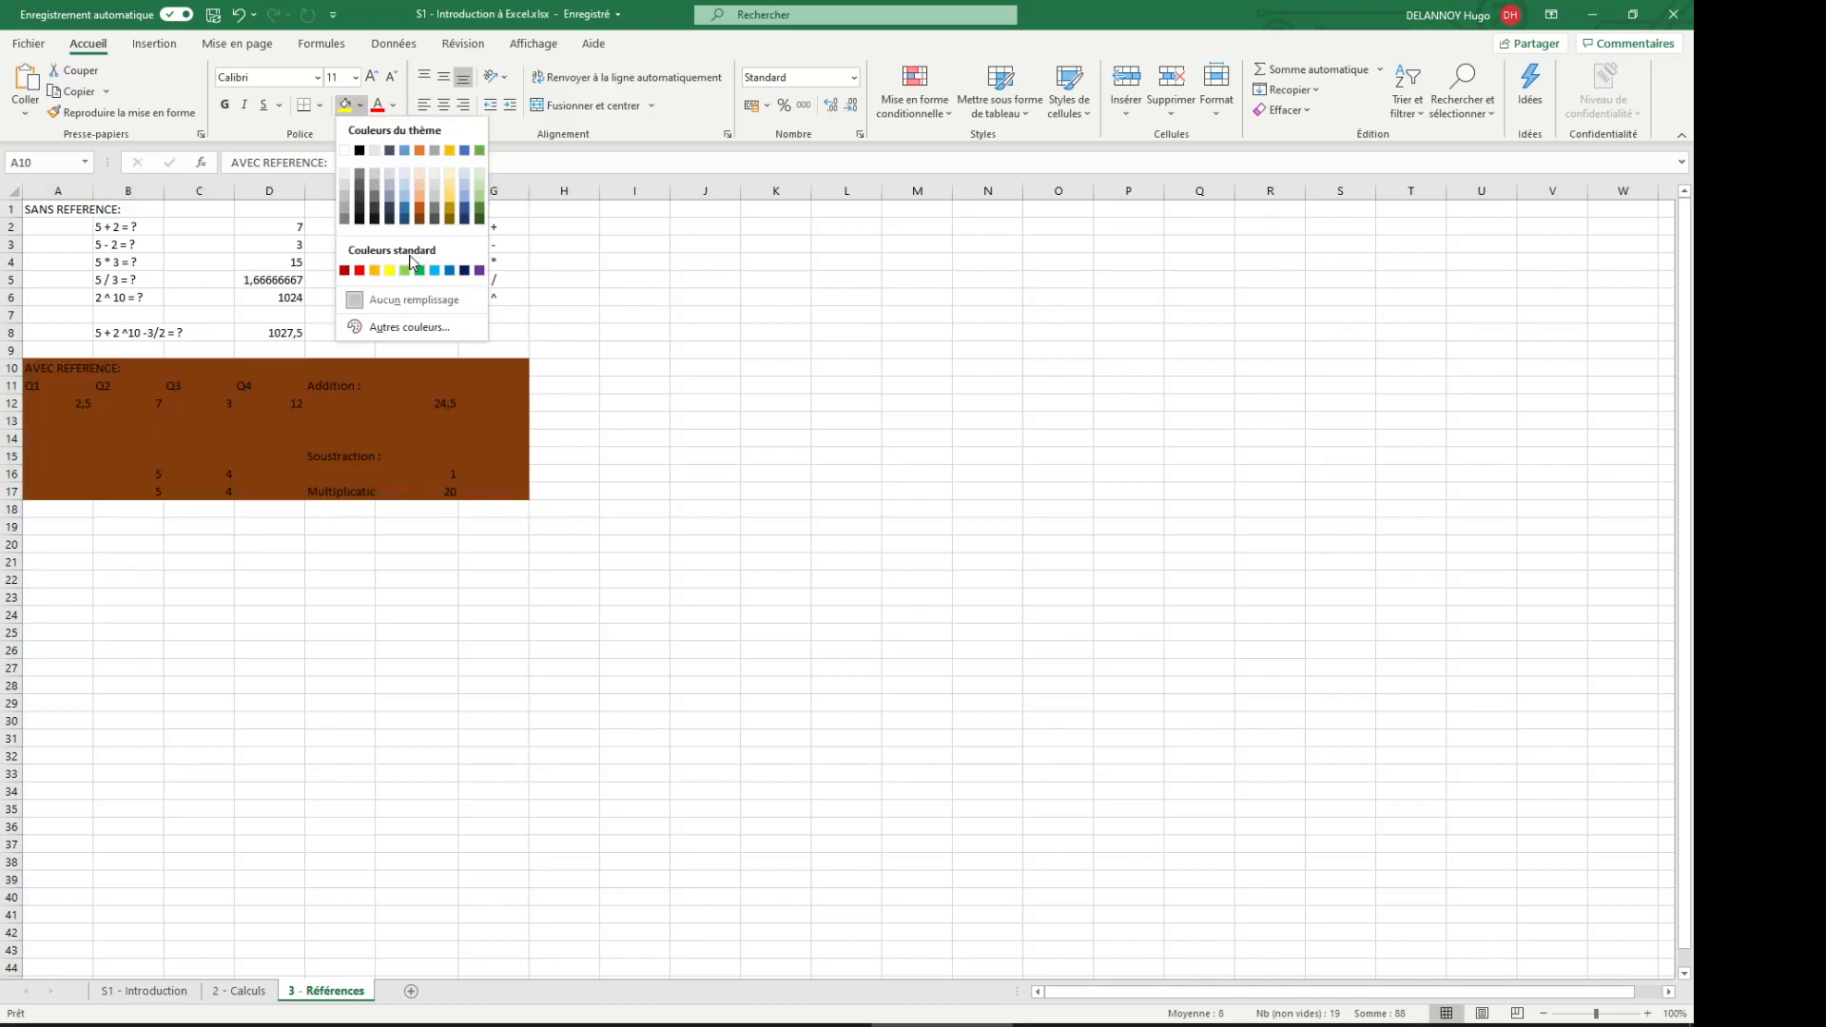
pyautogui.click(405, 270)
# Step: Fill the SANS REFERENCE block, A1:G8, with the standard red color
pyautogui.moveTo(38, 210); pyautogui.dragTo(475, 329)
pyautogui.click(361, 104)
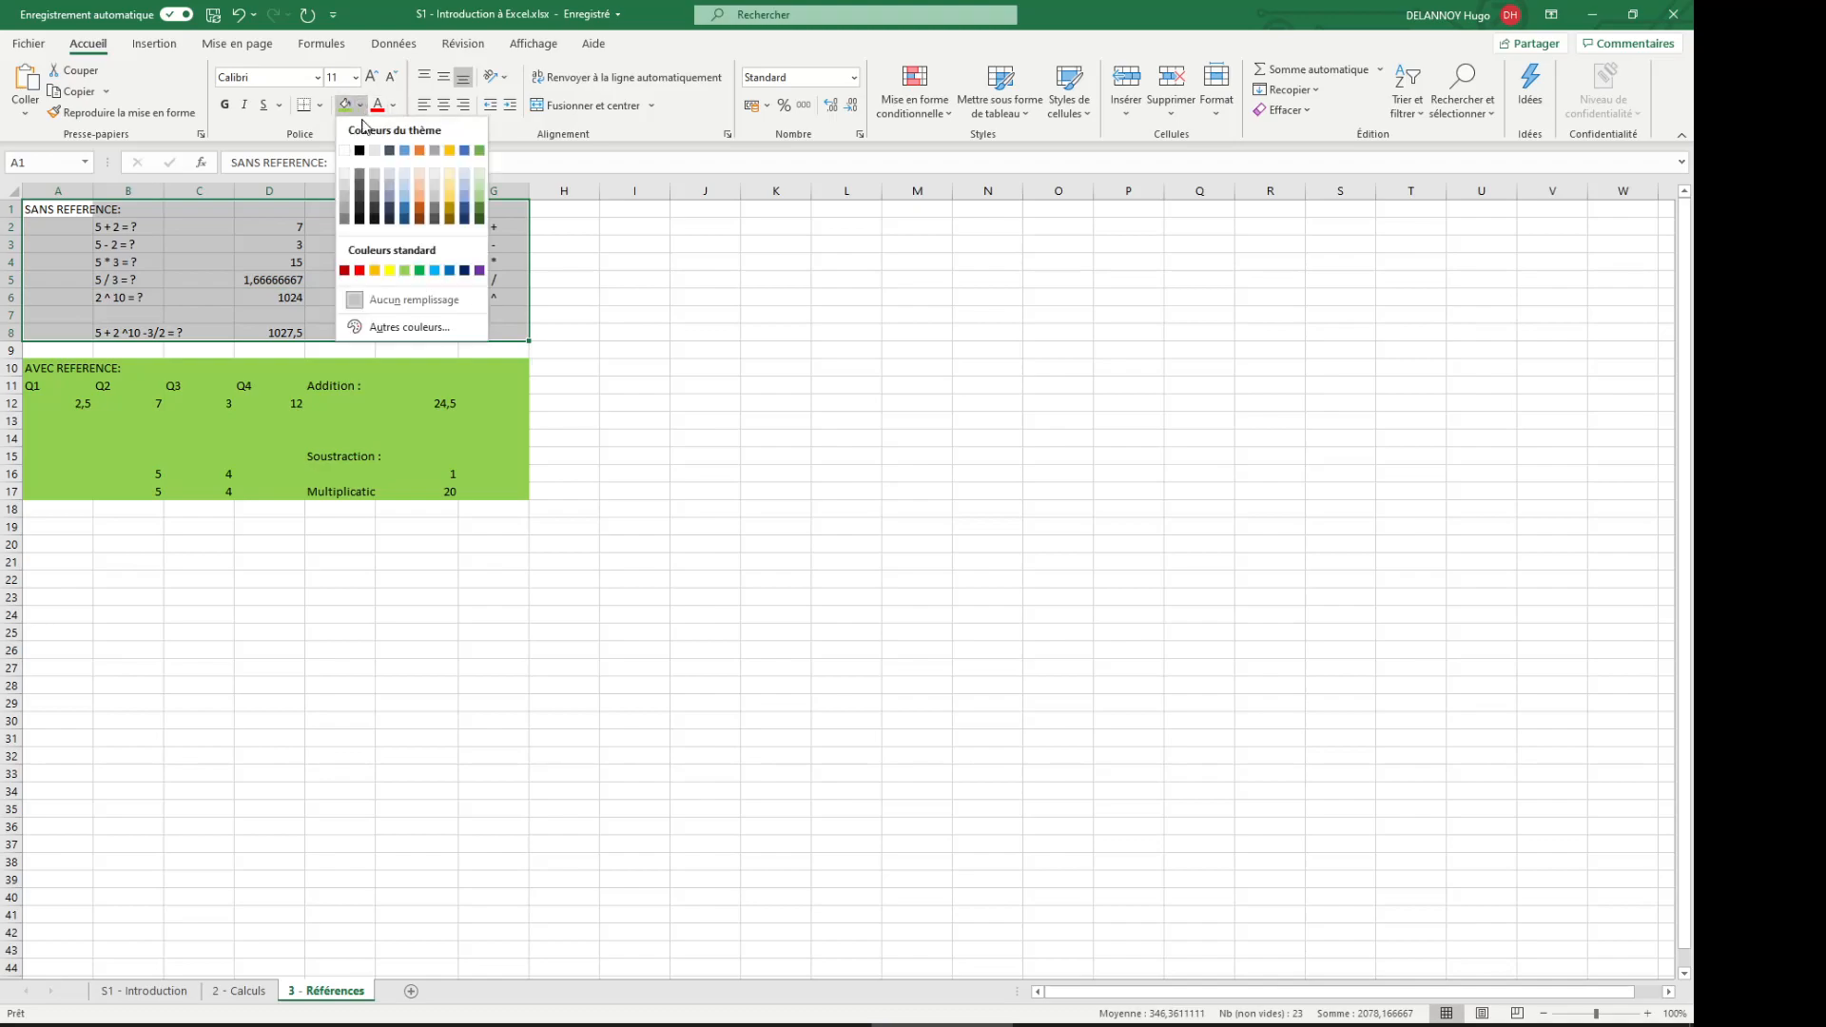
pyautogui.click(359, 271)
pyautogui.click(699, 351)
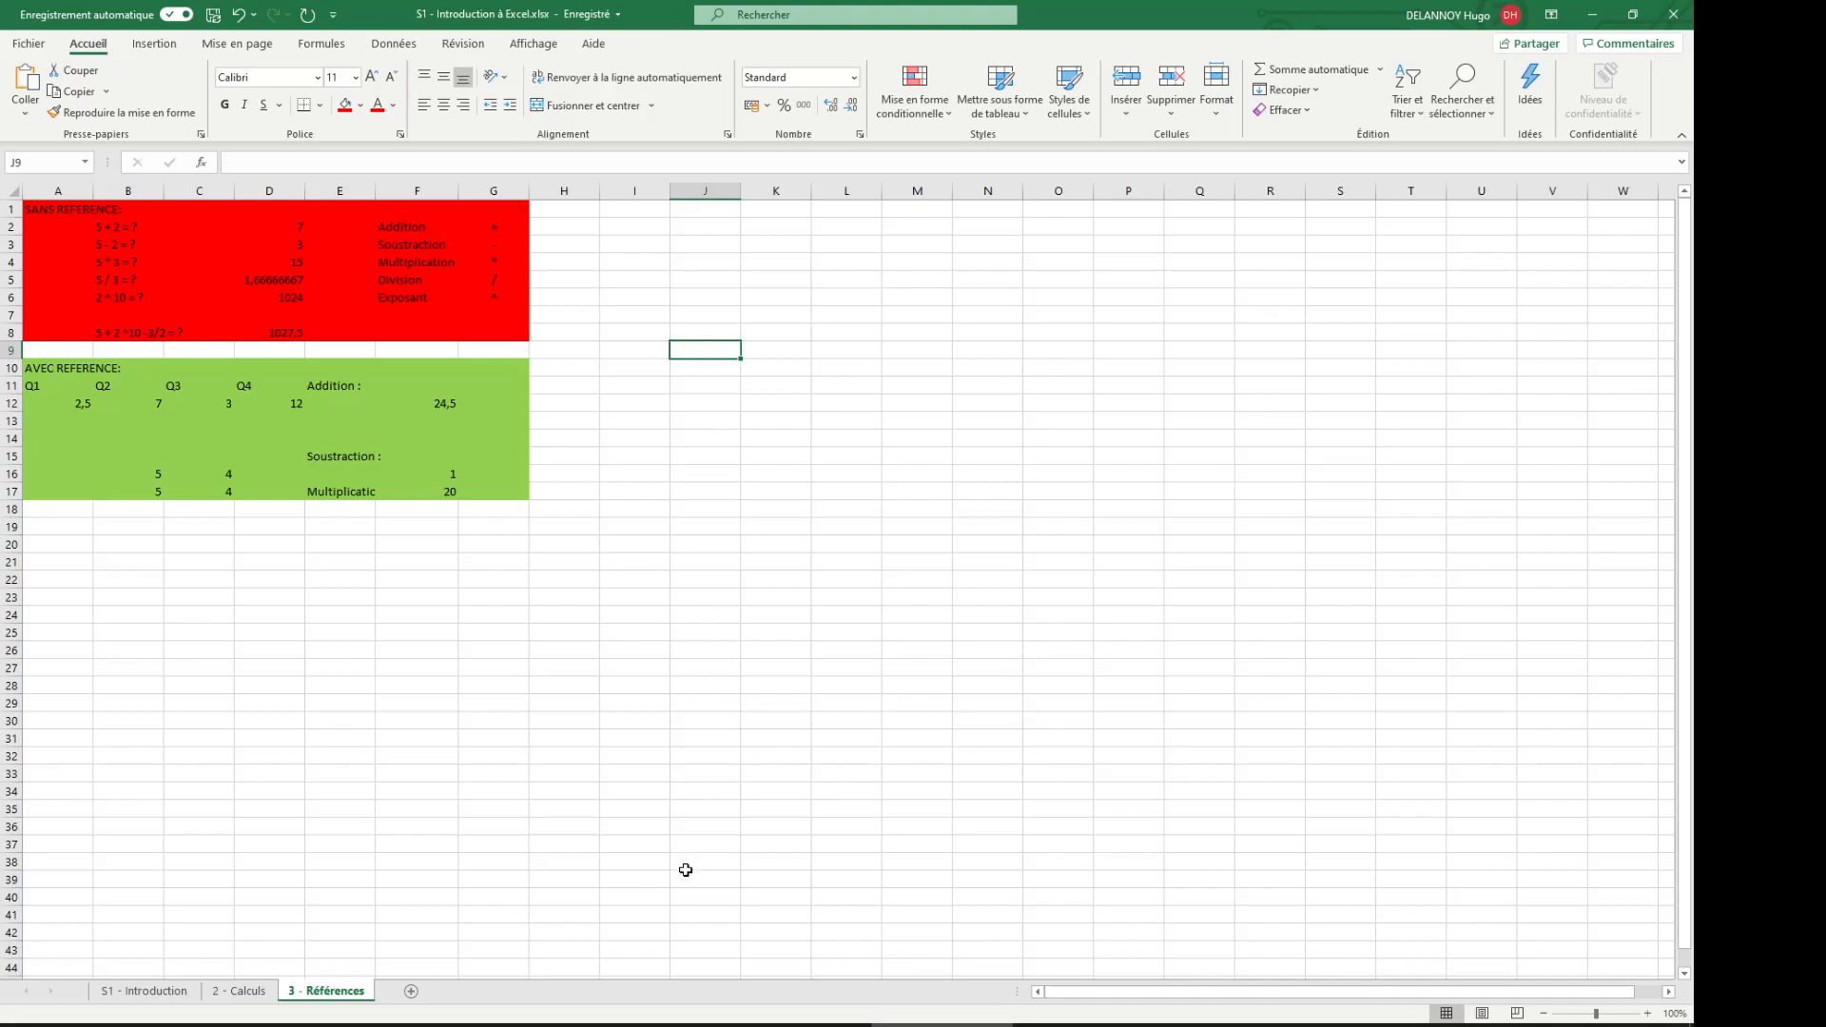
# Step: Enter the text "Ctrl+S" in cell G29 as a note of the save shortcut
pyautogui.click(479, 706)
pyautogui.write('Ctrl+S')
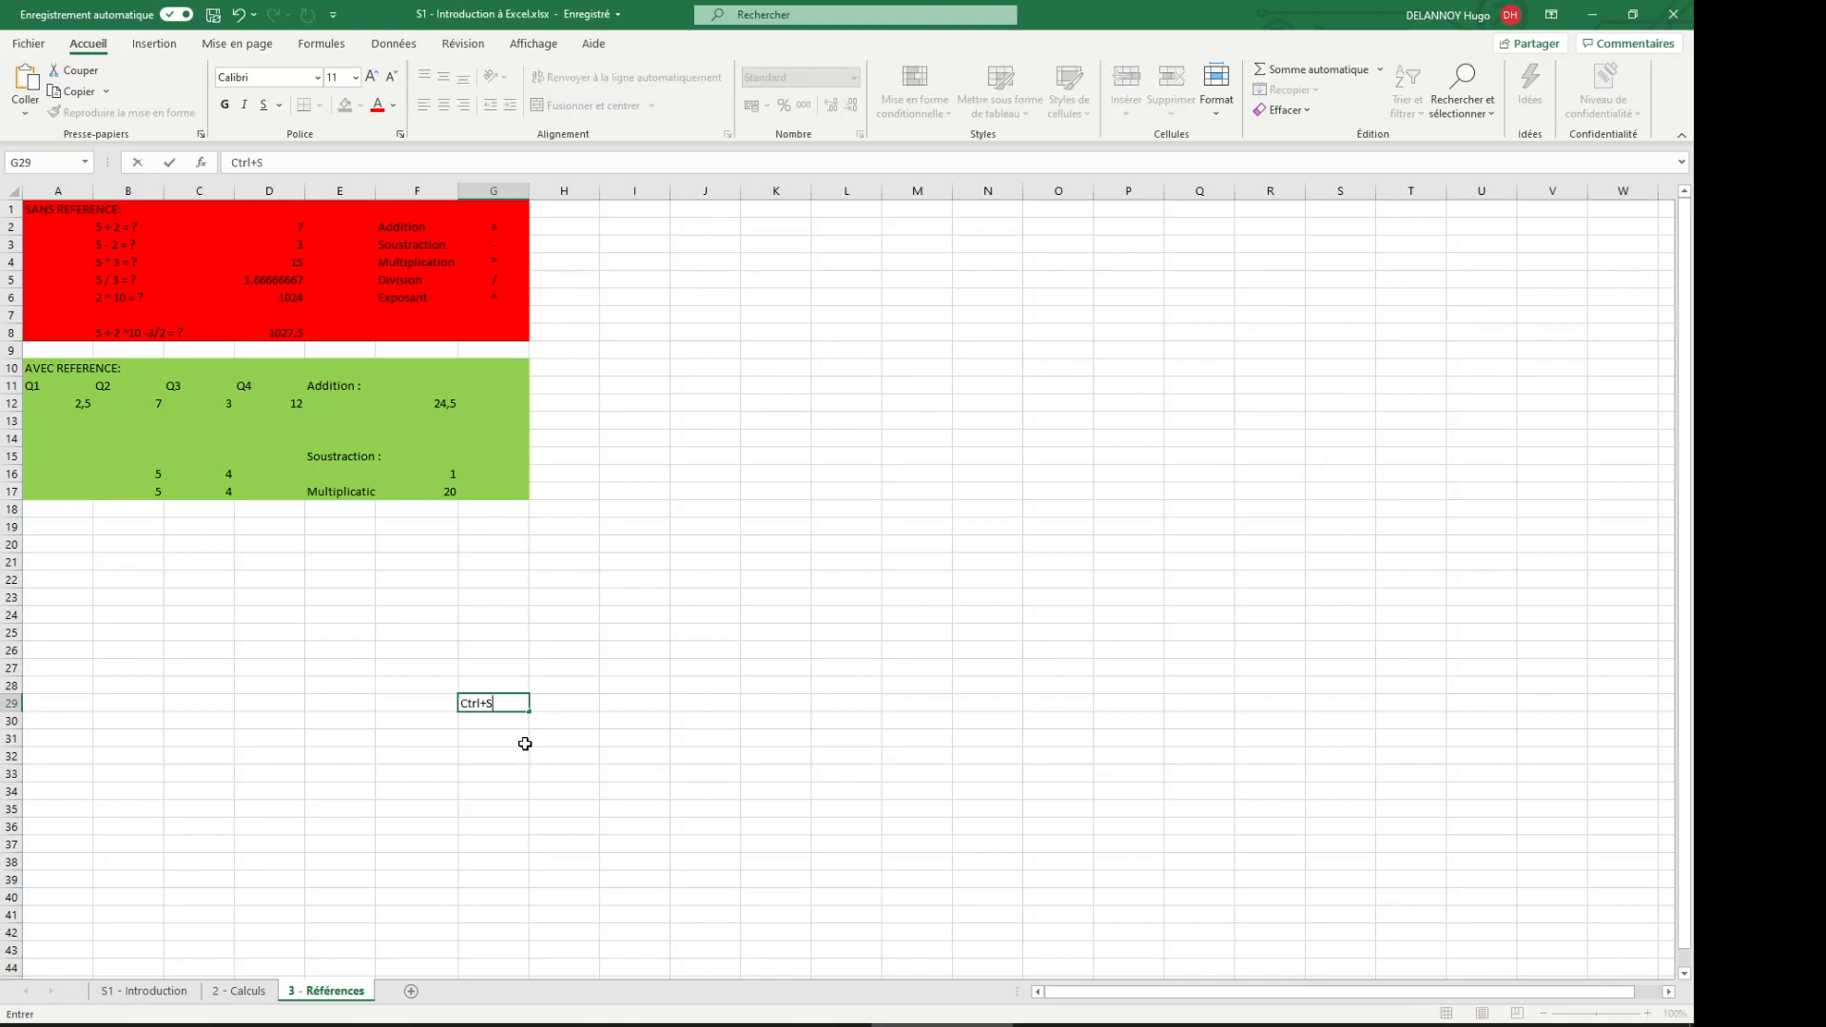
pyautogui.press('Return')
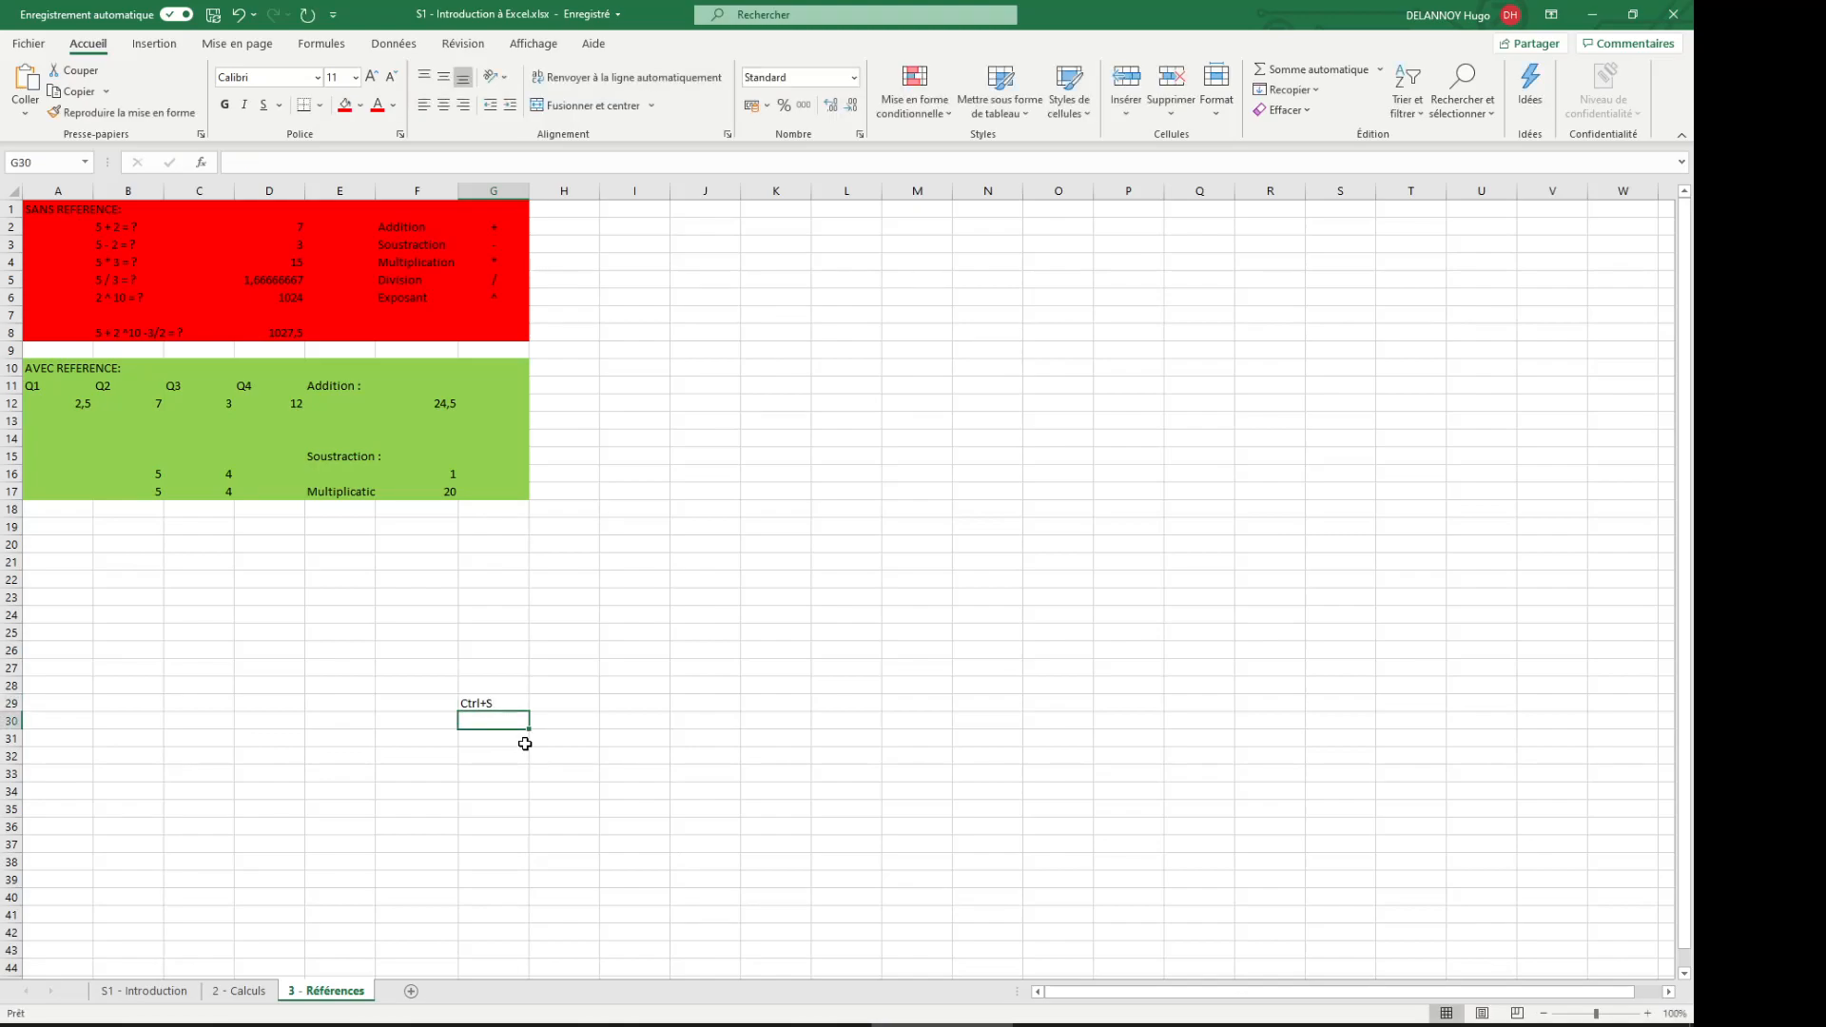